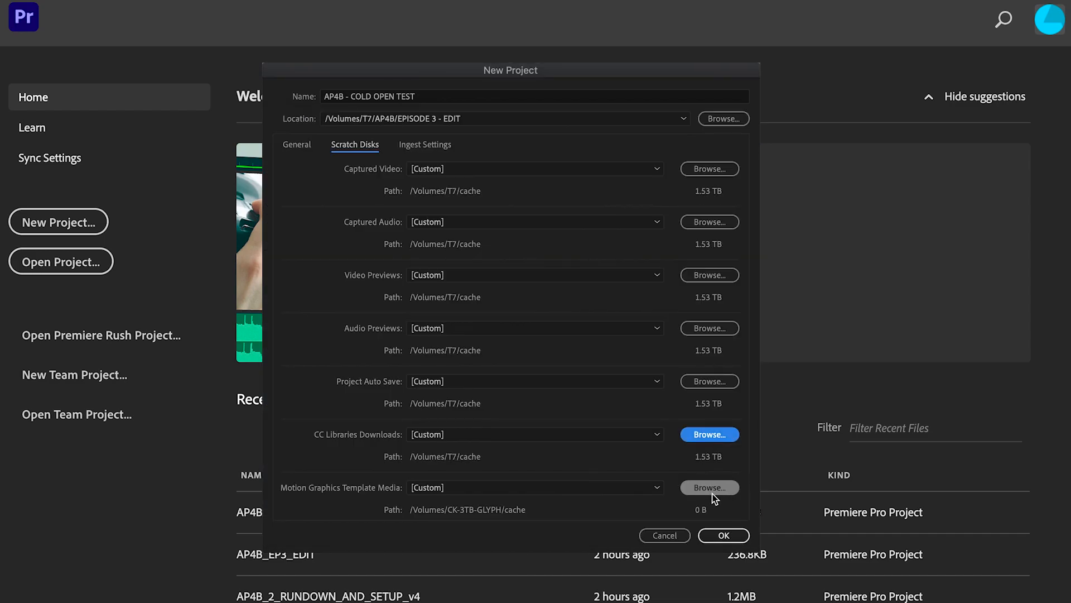
- Set the Motion Graphics Template Media scratch disk to /Volumes/T7/cache and create the AP4B - COLD OPEN TEST project
{"action": "left_click", "coordinate": [714, 489]}
{"action": "key", "text": "Escape"}
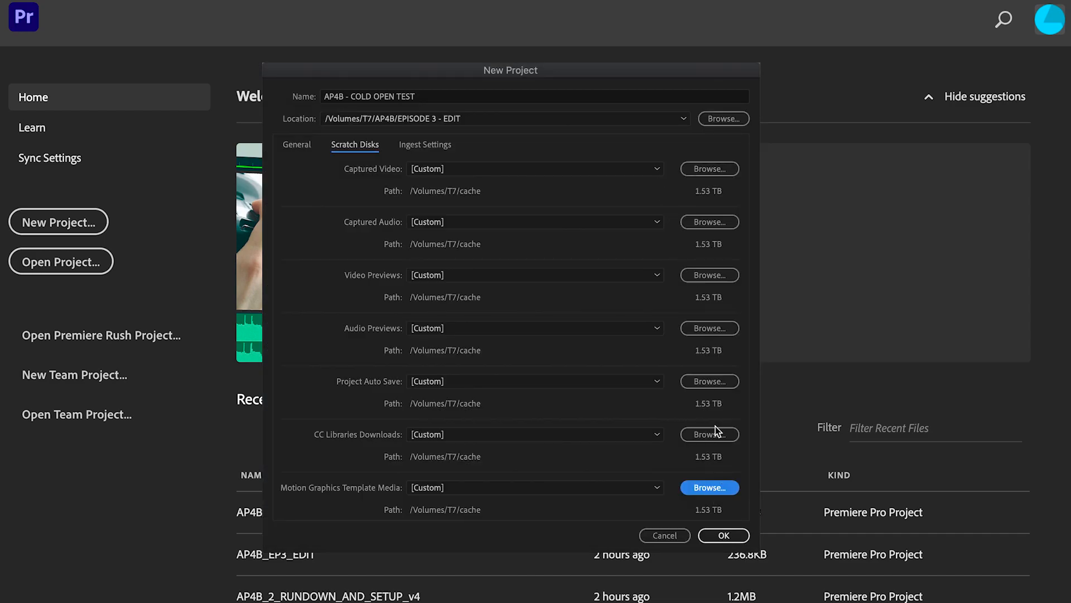
{"action": "left_click", "coordinate": [724, 535]}
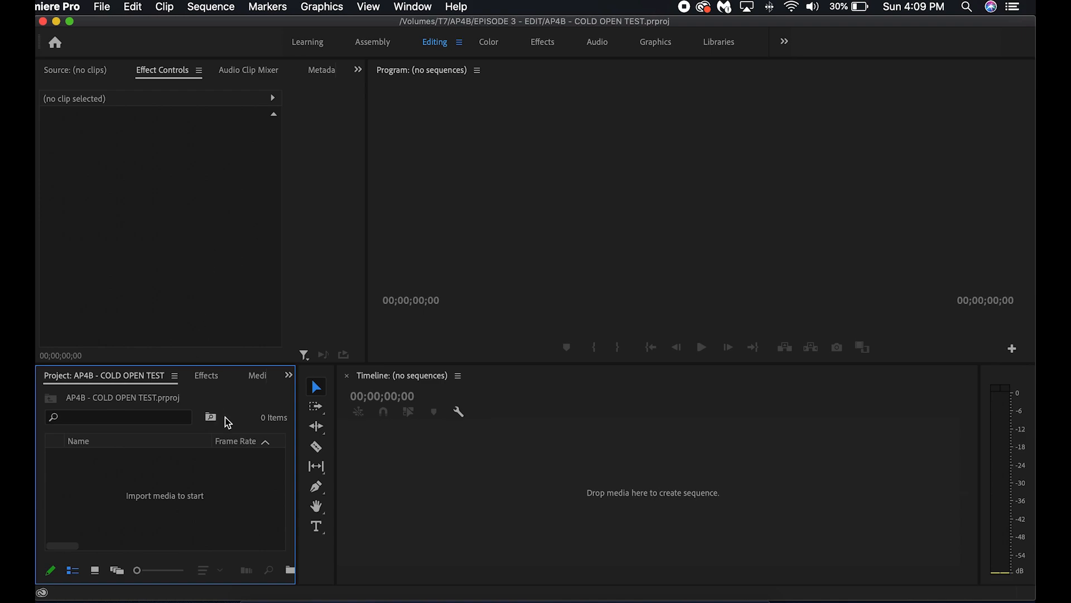
- Bring the Source monitor forward and enlarge the Project panel in height and slightly in width
{"action": "left_click", "coordinate": [87, 67]}
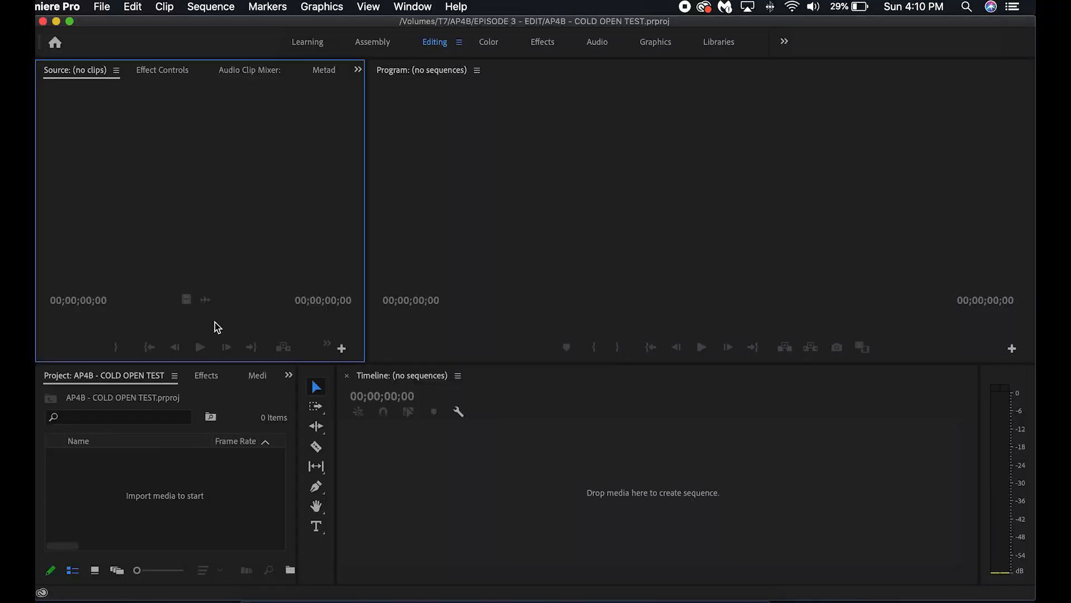
{"action": "left_click", "coordinate": [178, 466]}
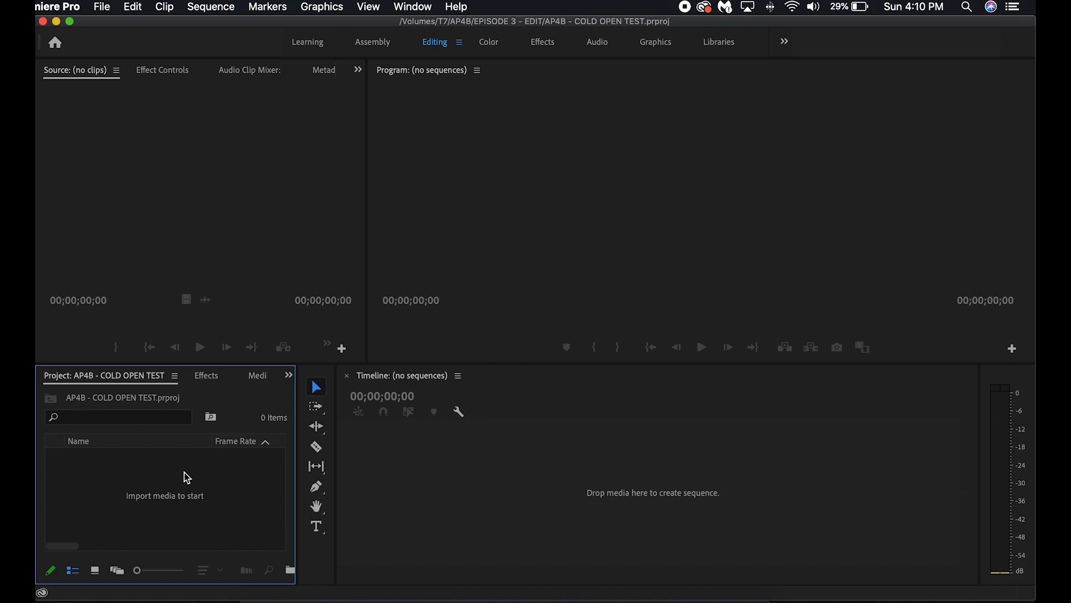
{"action": "left_click", "coordinate": [206, 375]}
{"action": "left_click", "coordinate": [119, 377]}
{"action": "left_click_drag", "start_coordinate": [182, 365], "coordinate": [182, 326]}
{"action": "left_click_drag", "start_coordinate": [296, 496], "coordinate": [310, 497]}
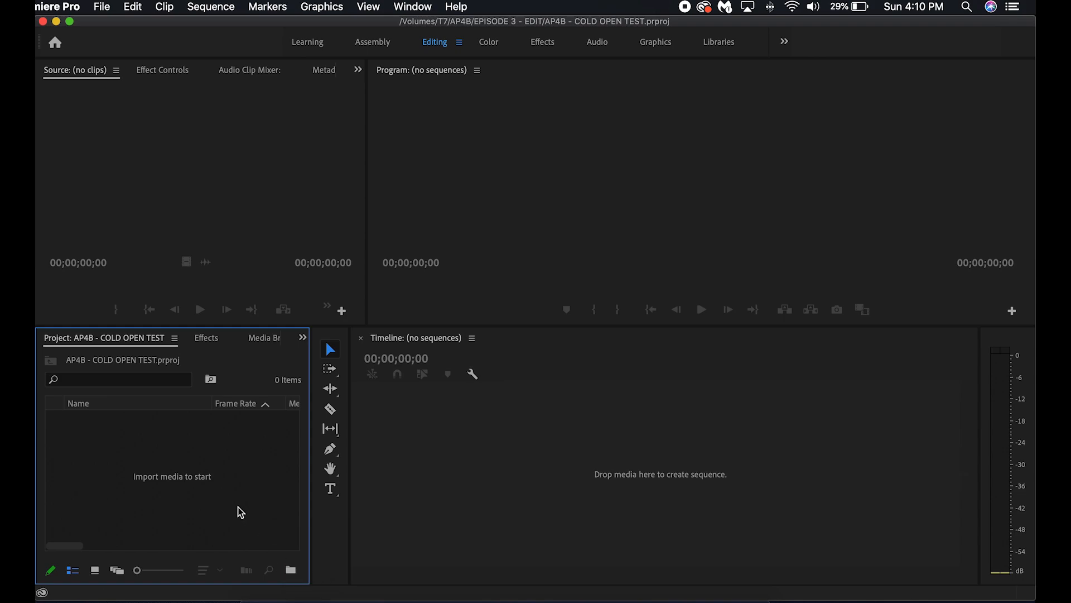
- Create a bin named RECORDS in the project
{"action": "left_click", "coordinate": [293, 572]}
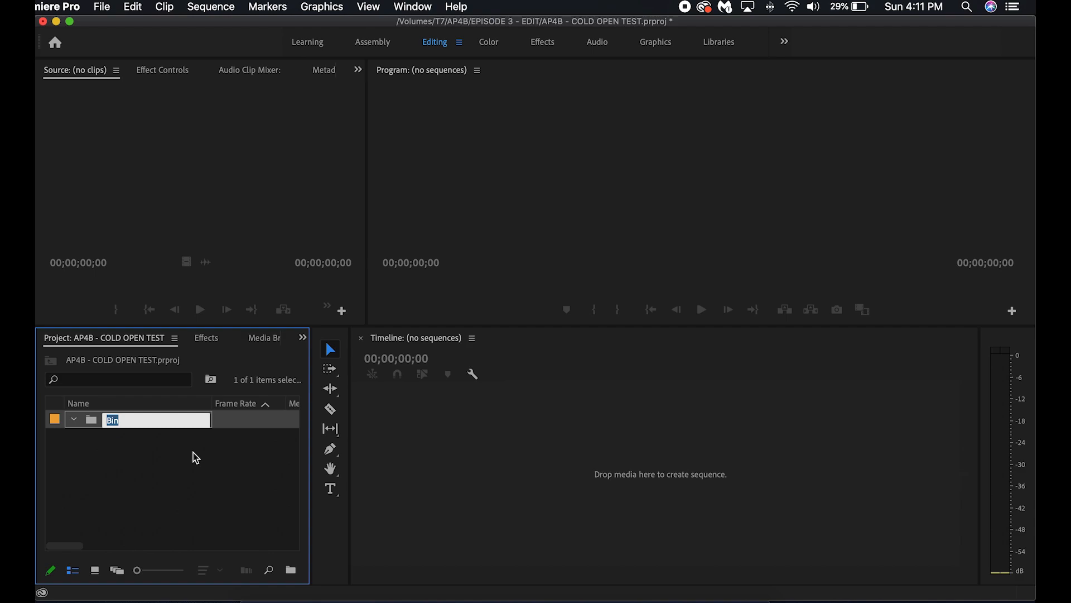
{"action": "type", "text": "recORDS"}
{"action": "key", "text": "Tab"}
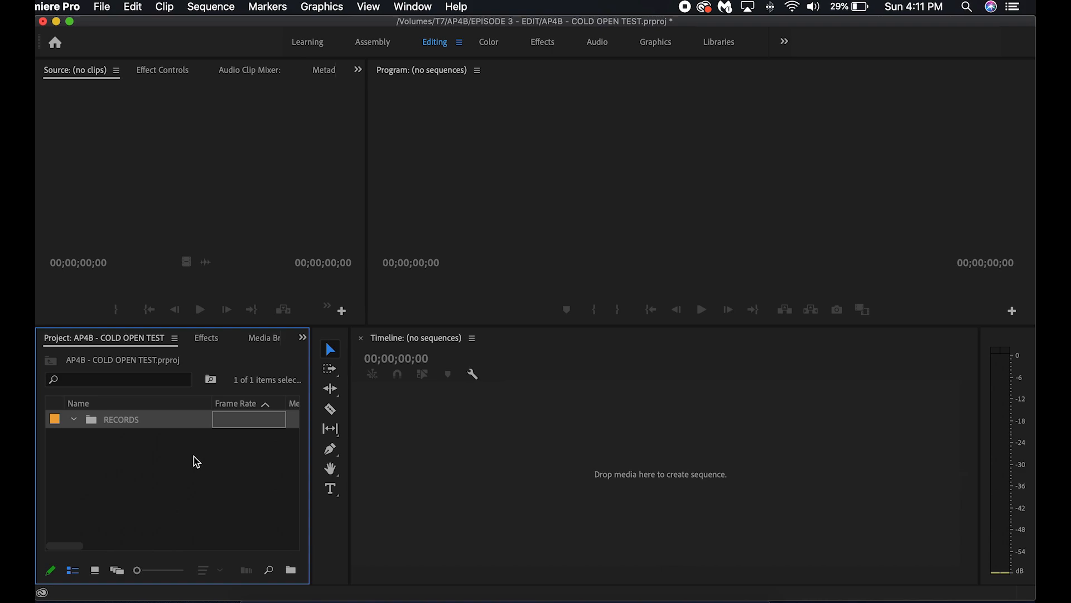
- Add two bins named GFX and SFX inside the RECORDS bin
{"action": "left_click", "coordinate": [290, 570]}
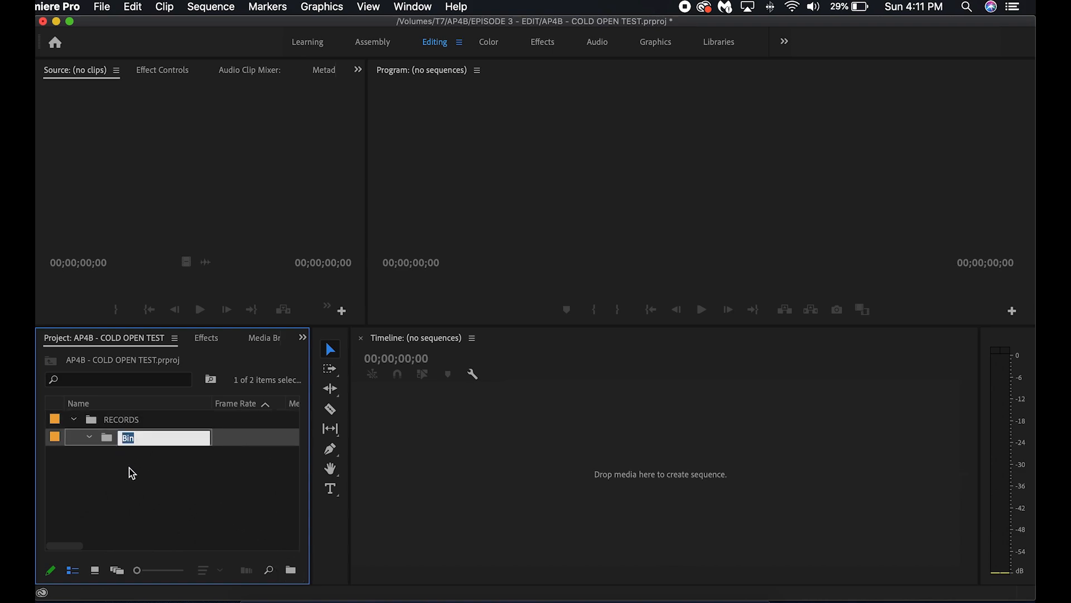
{"action": "type", "text": "GFX"}
{"action": "key", "text": "Tab"}
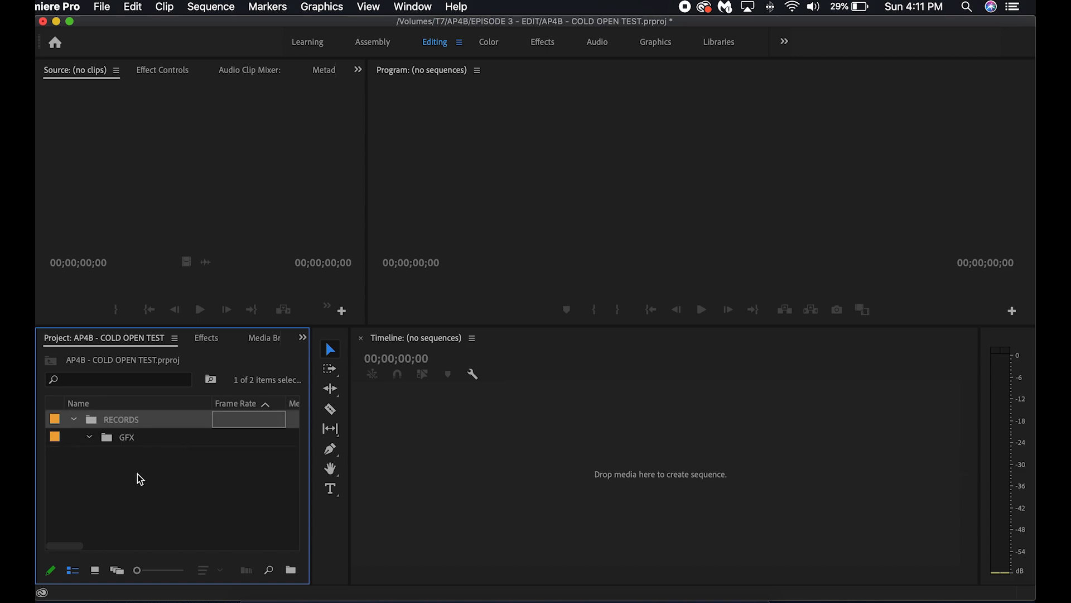
{"action": "left_click", "coordinate": [291, 570]}
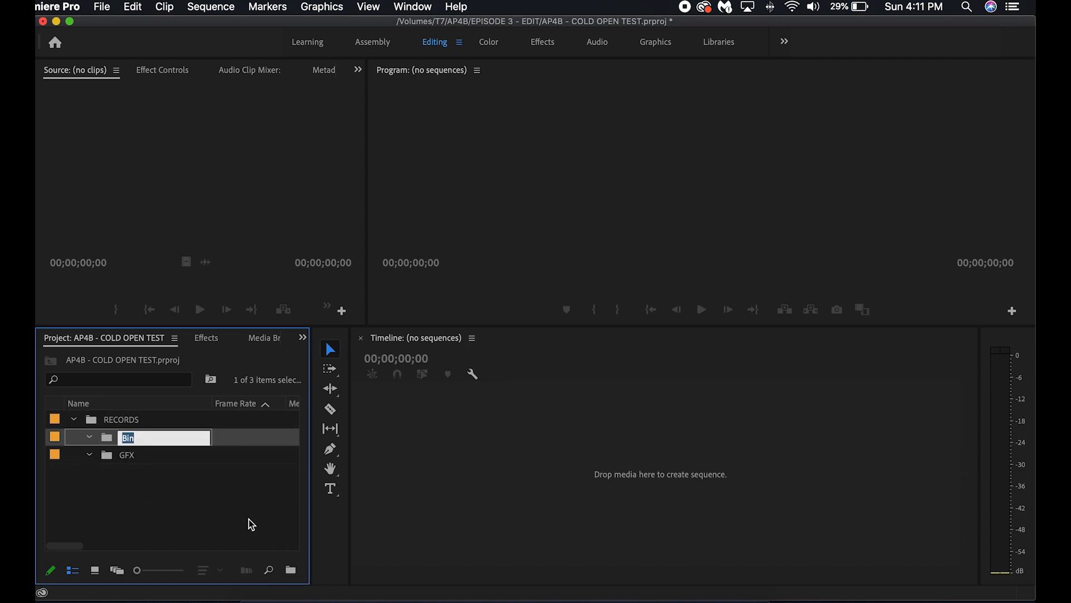
{"action": "type", "text": "SFX"}
{"action": "key", "text": "Tab"}
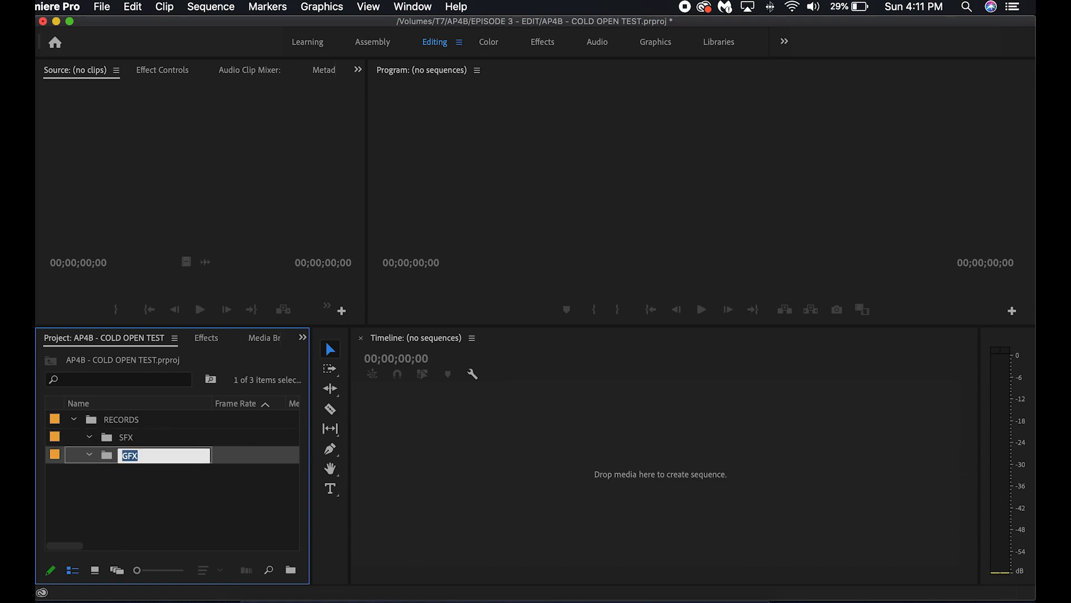
- Create a bin named SEQs and move the nested bins out to the project's top level
{"action": "left_click", "coordinate": [291, 569]}
{"action": "type", "text": "SEQ"}
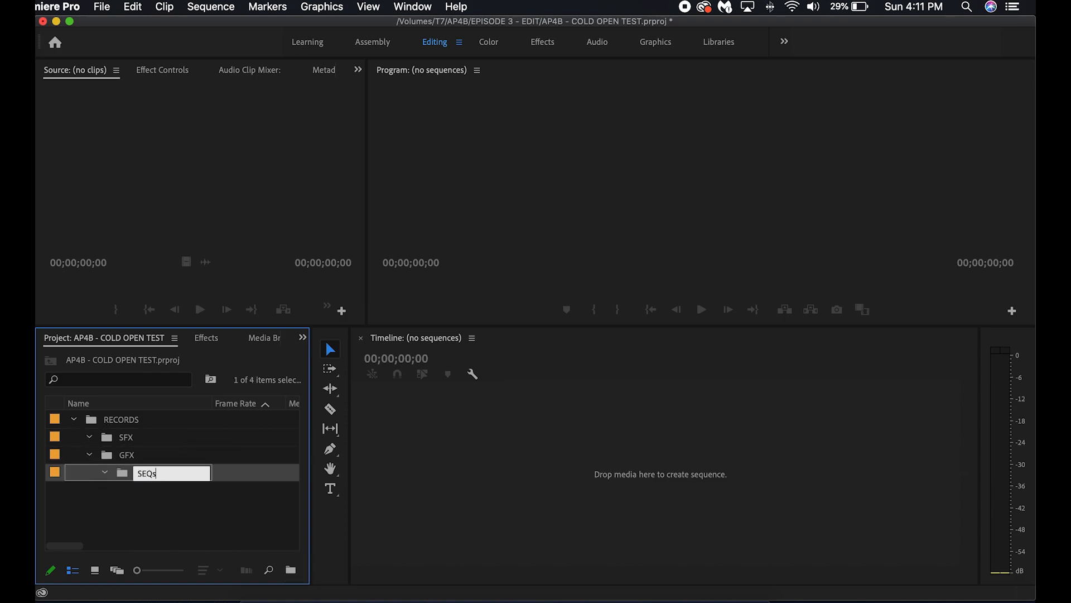
{"action": "type", "text": "s"}
{"action": "key", "text": "Tab"}
{"action": "left_click_drag", "start_coordinate": [129, 477], "coordinate": [101, 505]}
{"action": "left_click_drag", "start_coordinate": [103, 456], "coordinate": [106, 512]}
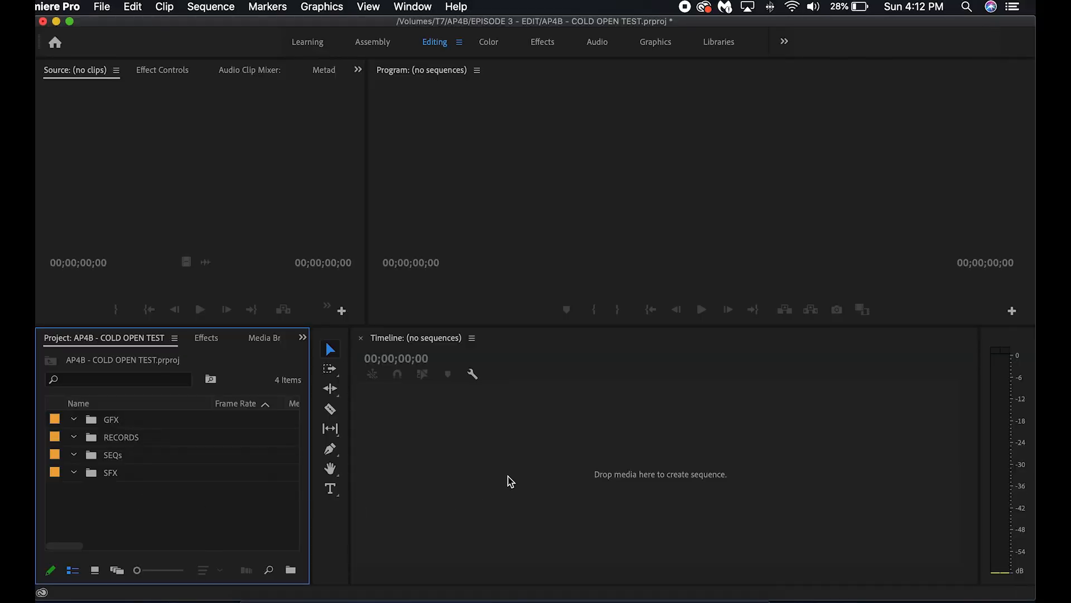
- Import IMG_2341.MOV from the EPISODE 3 - EDIT folder and place it in the RECORDS bin
{"action": "left_click", "coordinate": [487, 422]}
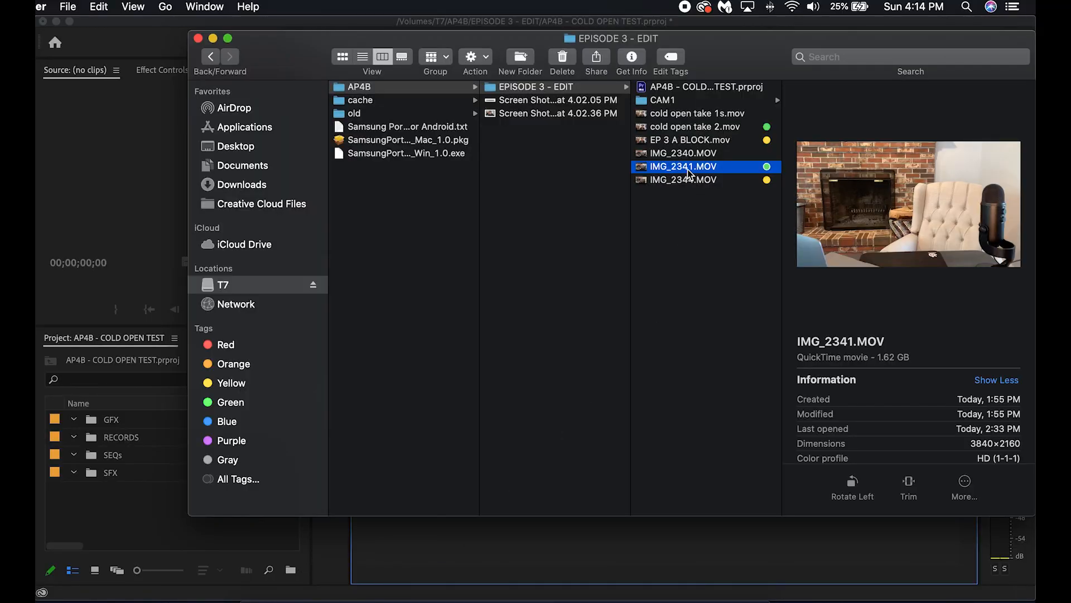
{"action": "left_click_drag", "start_coordinate": [690, 174], "coordinate": [106, 505]}
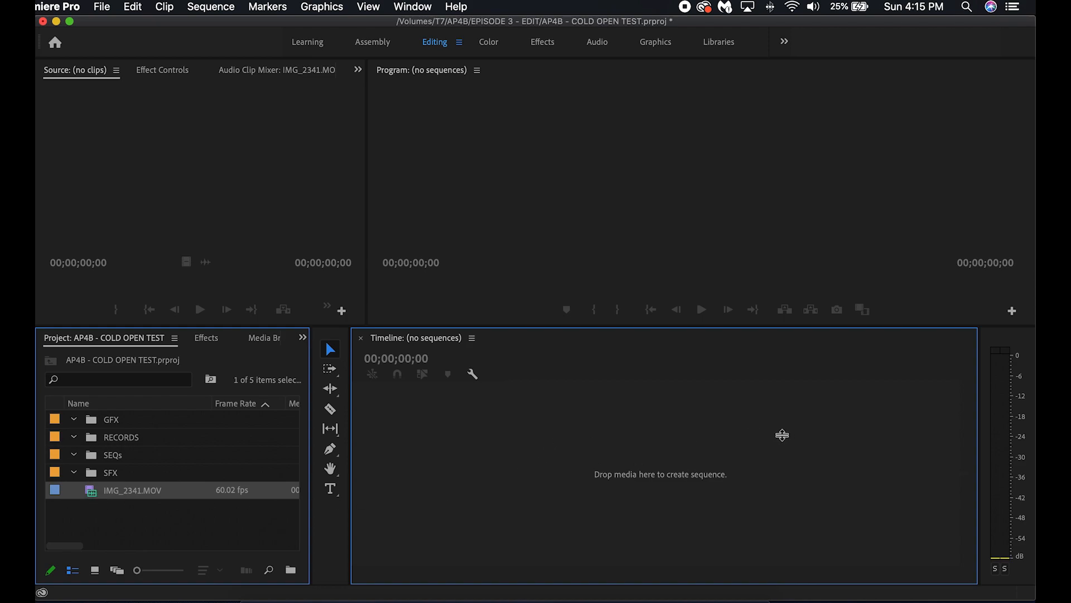
{"action": "left_click_drag", "start_coordinate": [94, 499], "coordinate": [114, 439]}
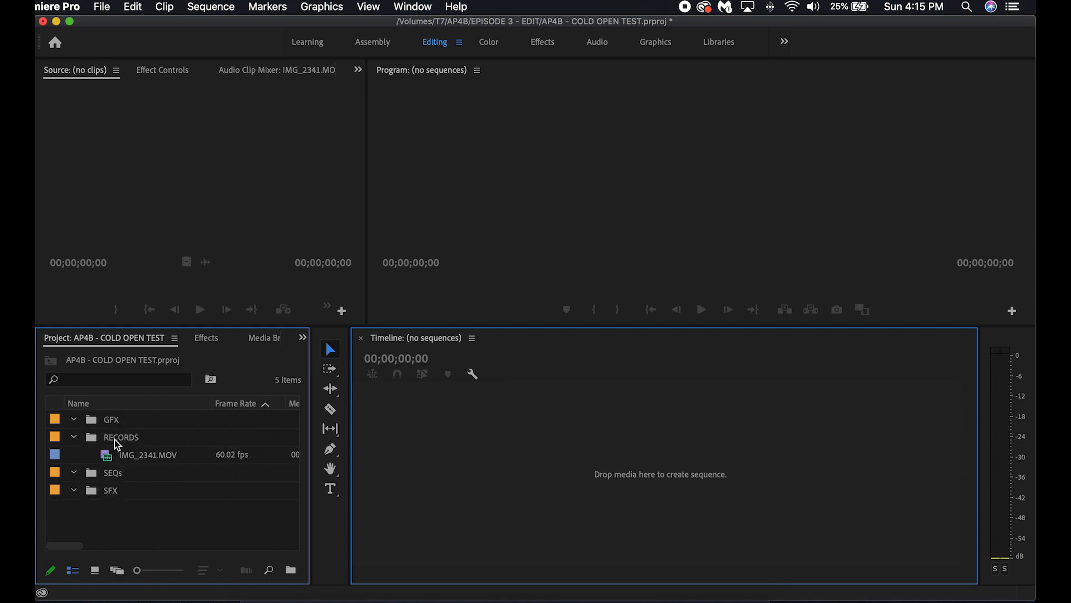
- Collapse the GFX bin, load IMG_2341.MOV in the Source monitor and scrub through the footage
{"action": "left_click", "coordinate": [75, 420]}
{"action": "double_click", "coordinate": [111, 461]}
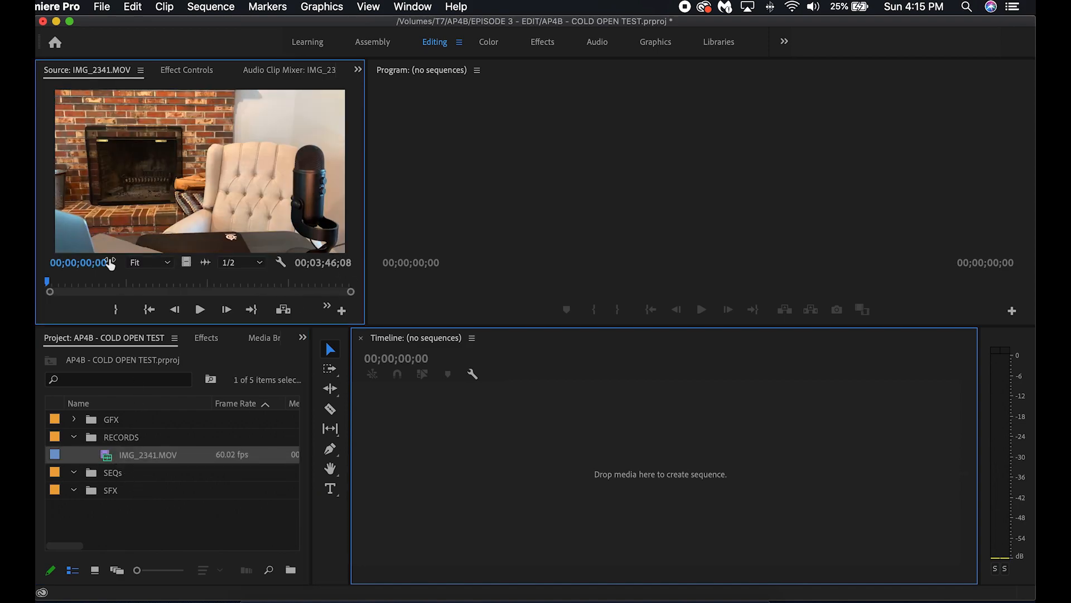
{"action": "left_click_drag", "start_coordinate": [66, 287], "coordinate": [270, 287]}
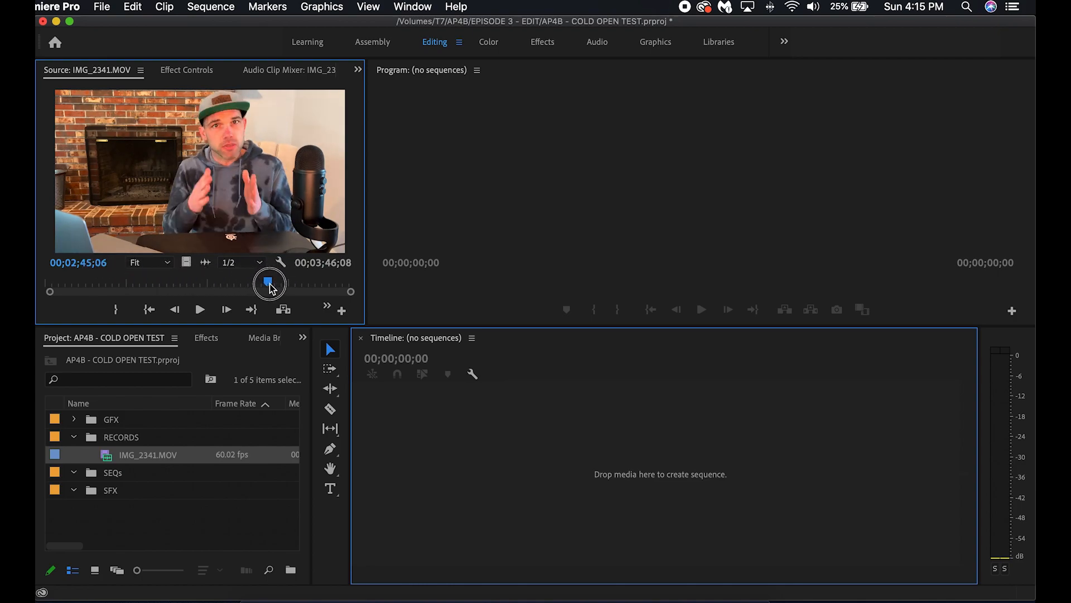
{"action": "left_click_drag", "start_coordinate": [271, 287], "coordinate": [230, 284]}
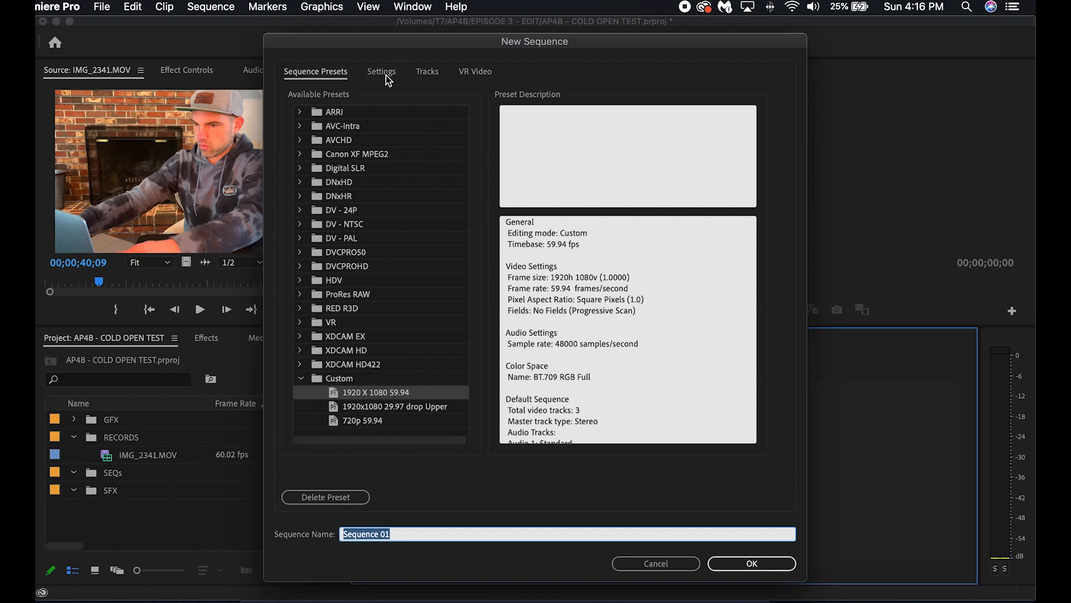
- Review the new sequence's editing mode, frame size, pixel aspect ratio, fields and timecode display format options
{"action": "left_click", "coordinate": [386, 76]}
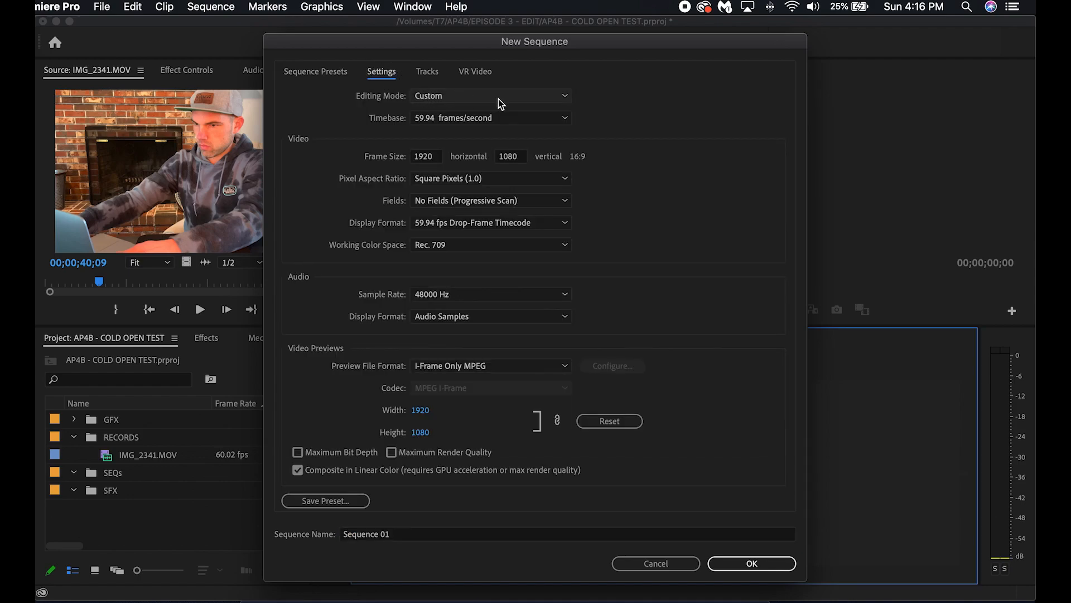
{"action": "left_click", "coordinate": [537, 97]}
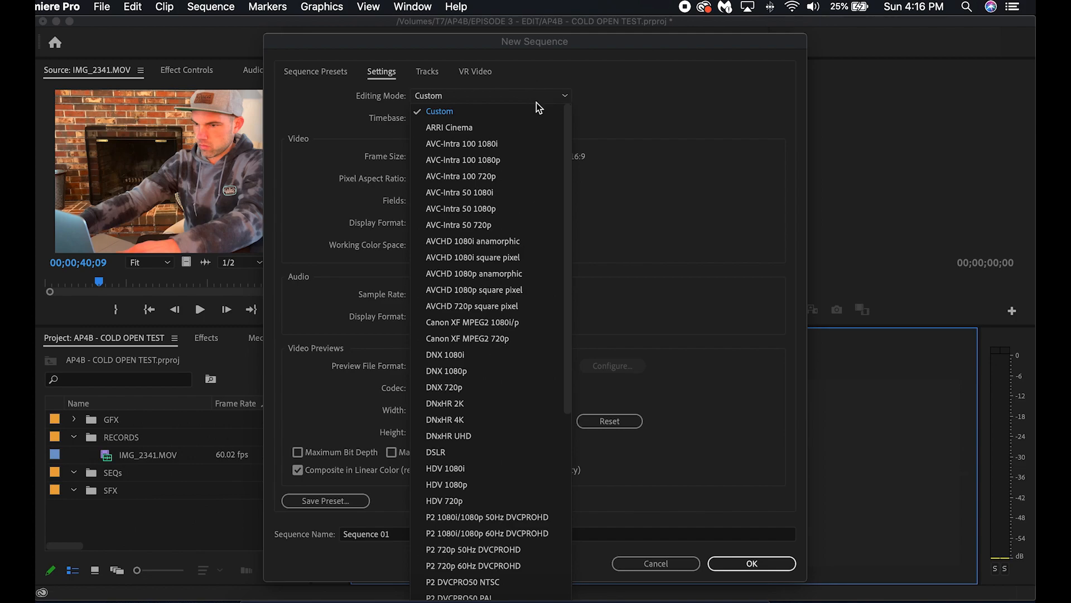
{"action": "left_click", "coordinate": [557, 101]}
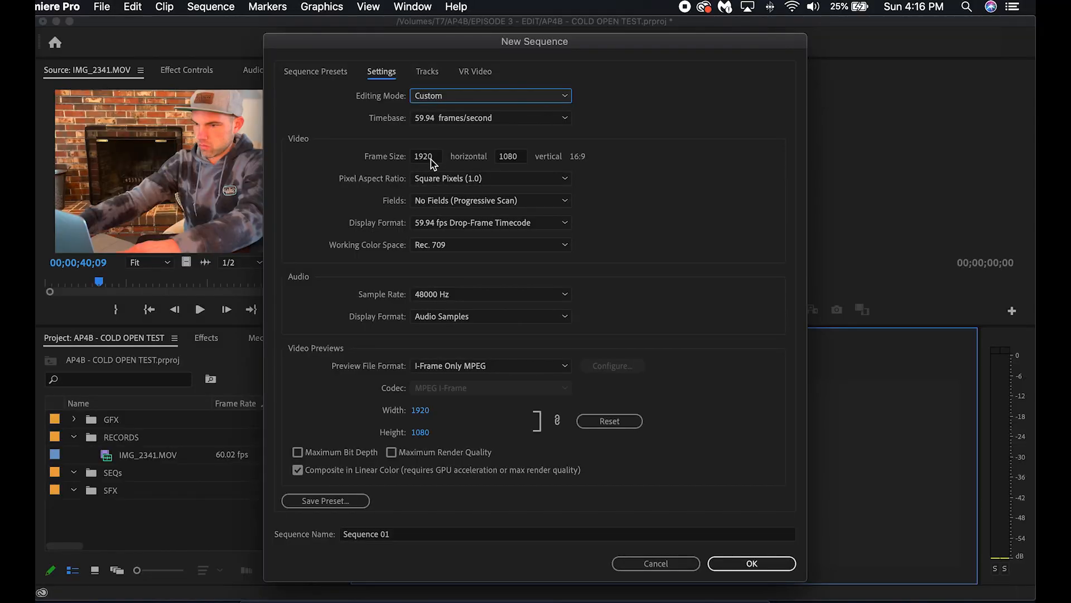
{"action": "left_click", "coordinate": [431, 158]}
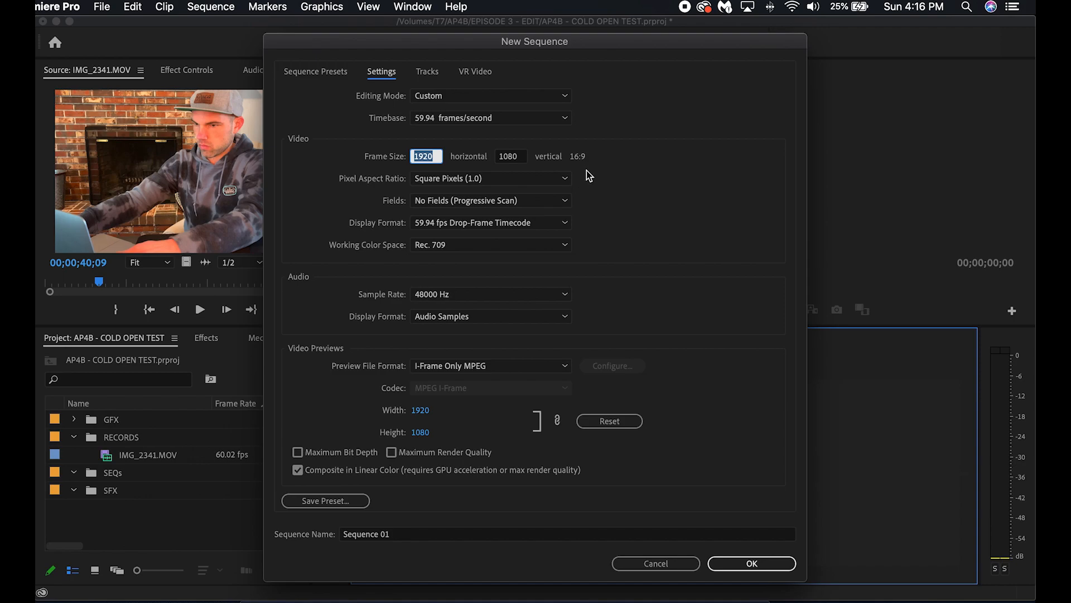
{"action": "left_click", "coordinate": [490, 179]}
{"action": "left_click", "coordinate": [498, 194]}
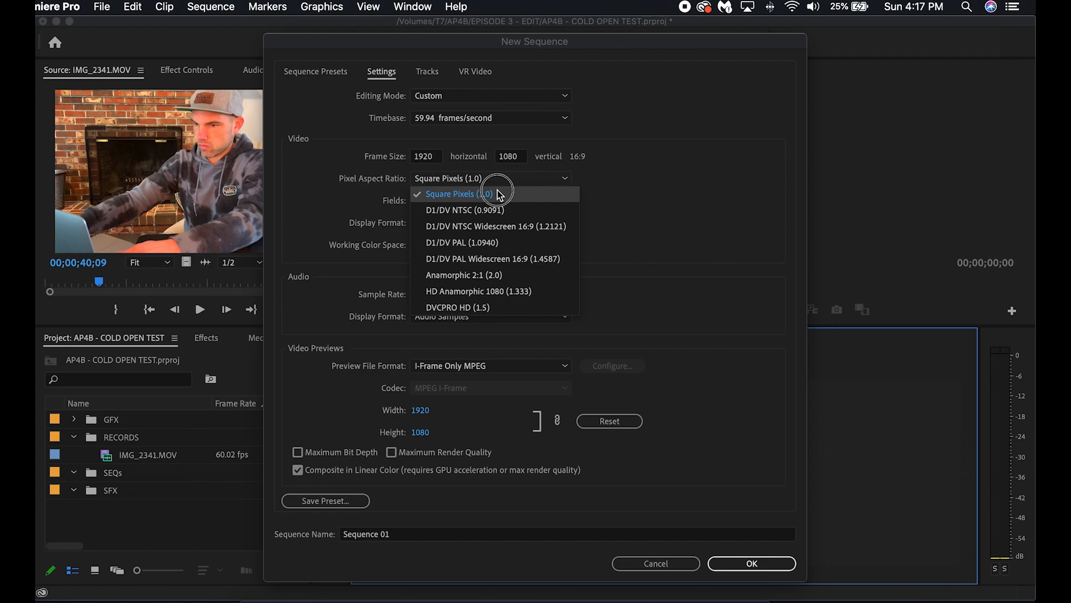
{"action": "left_click", "coordinate": [551, 202]}
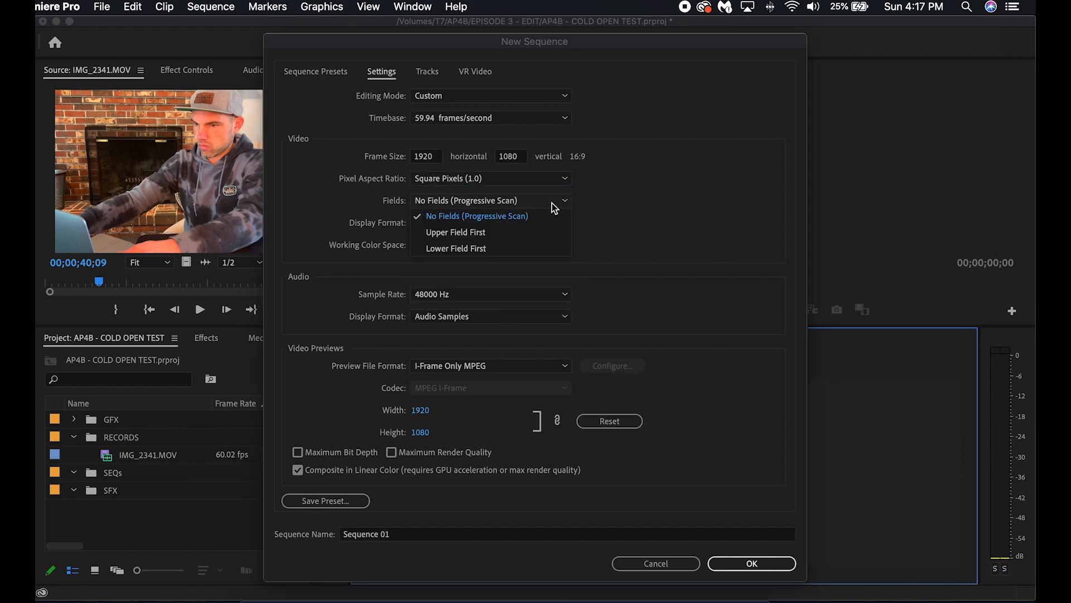
{"action": "left_click", "coordinate": [536, 216]}
{"action": "left_click", "coordinate": [535, 223]}
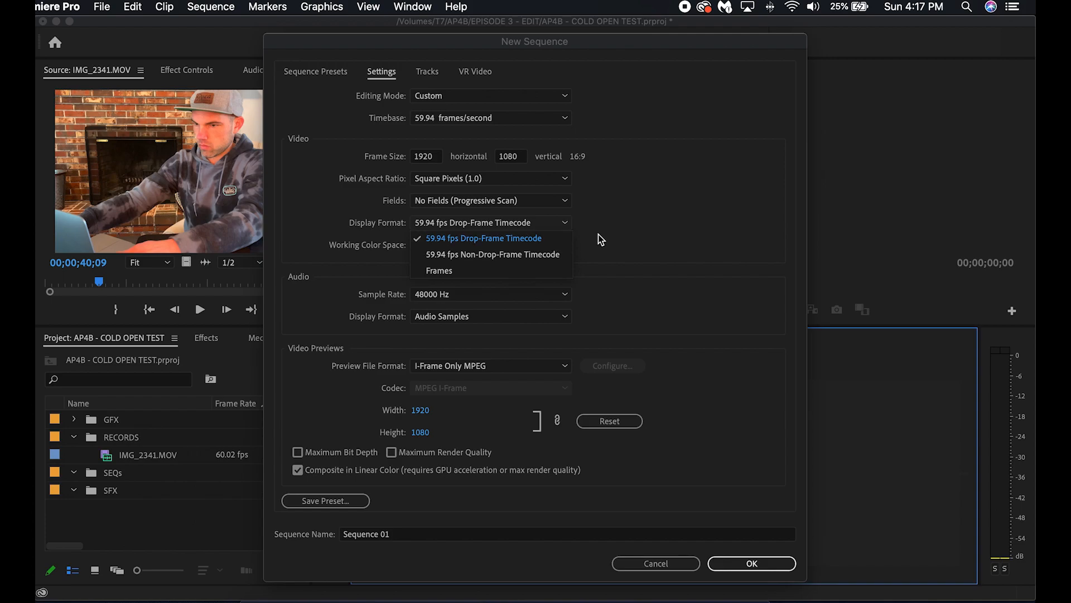
{"action": "left_click", "coordinate": [616, 230]}
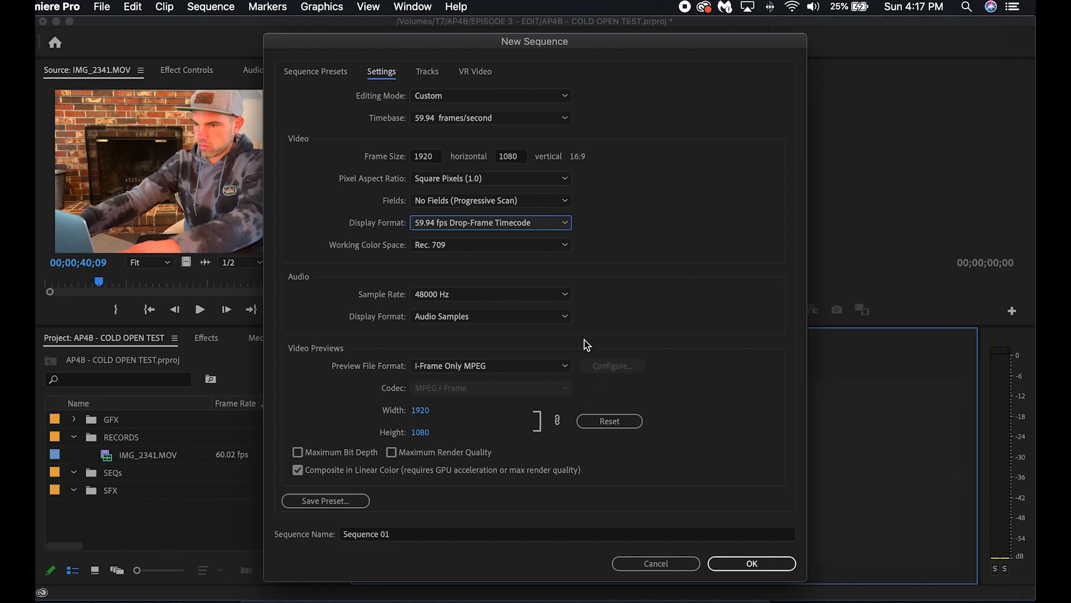
- Save the current sequence settings as a preset named PODCAST SEQUENCE SETTINGS
{"action": "left_click", "coordinate": [328, 501]}
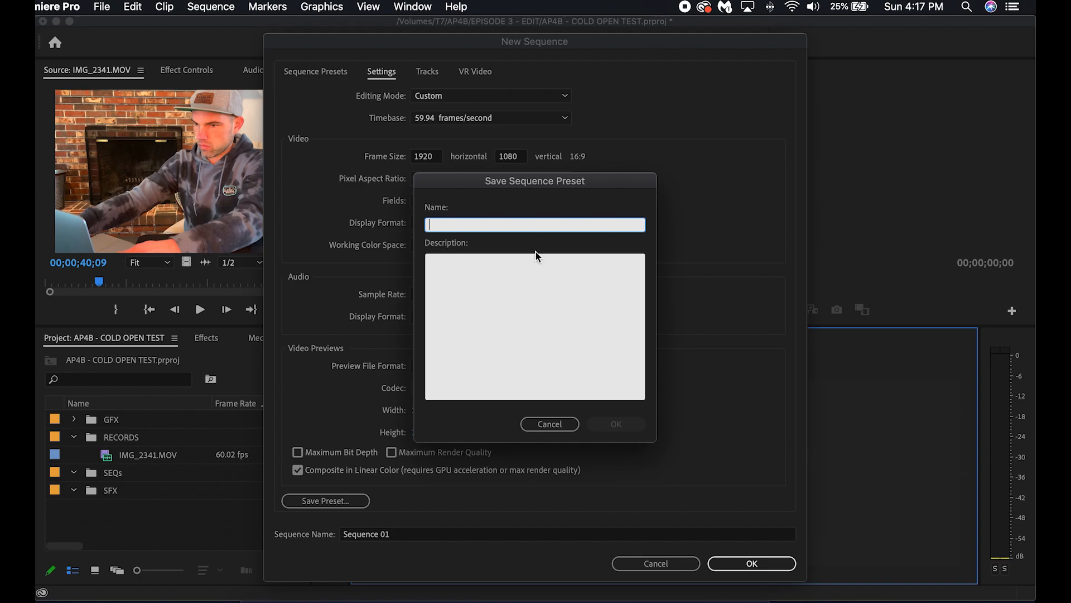
{"action": "type", "text": "PODC"}
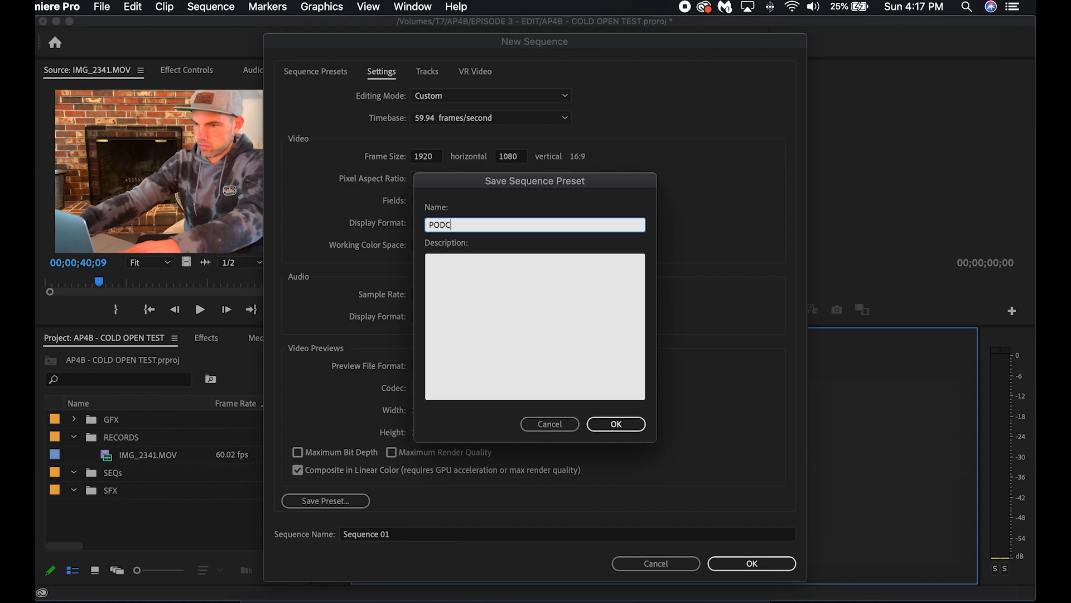
{"action": "type", "text": "AST SET"}
{"action": "type", "text": "QUENCE SETTINGS"}
{"action": "key", "text": "Return"}
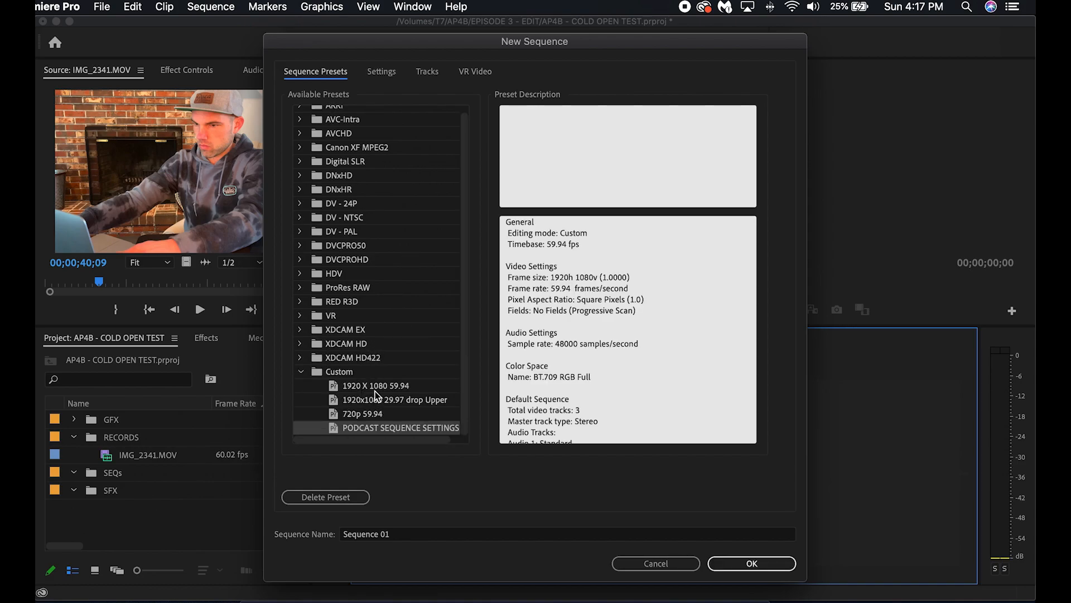
- Compare the descriptions of the custom sequence presets, including the 1920x1080 and 720p ones
{"action": "left_click", "coordinate": [377, 386]}
{"action": "left_click", "coordinate": [371, 400]}
{"action": "left_click", "coordinate": [379, 414]}
{"action": "left_click", "coordinate": [380, 427]}
{"action": "left_click", "coordinate": [368, 414]}
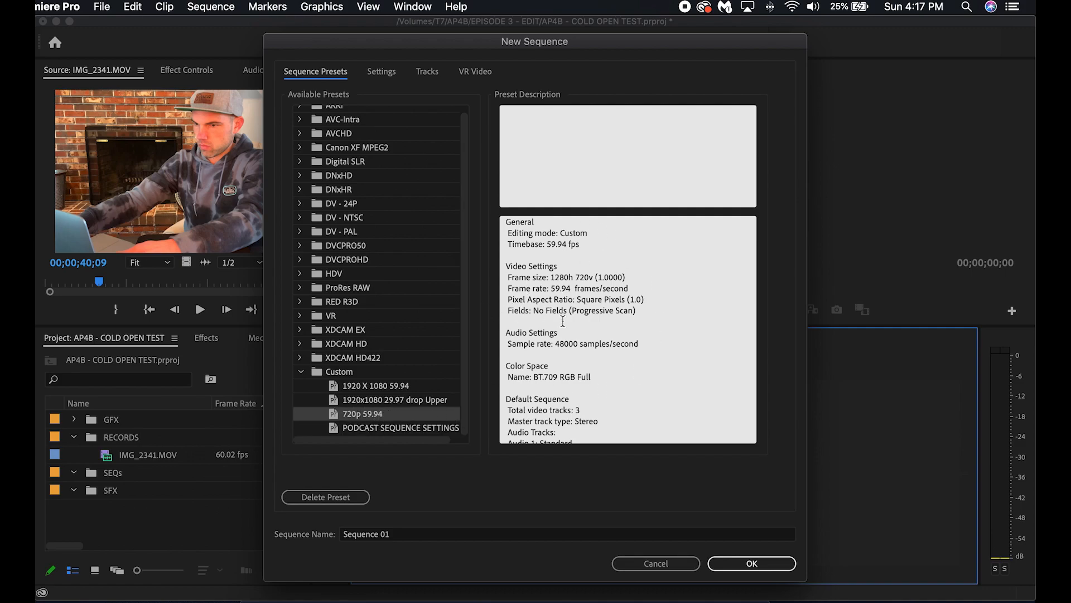
{"action": "left_click", "coordinate": [396, 400]}
{"action": "left_click", "coordinate": [390, 386]}
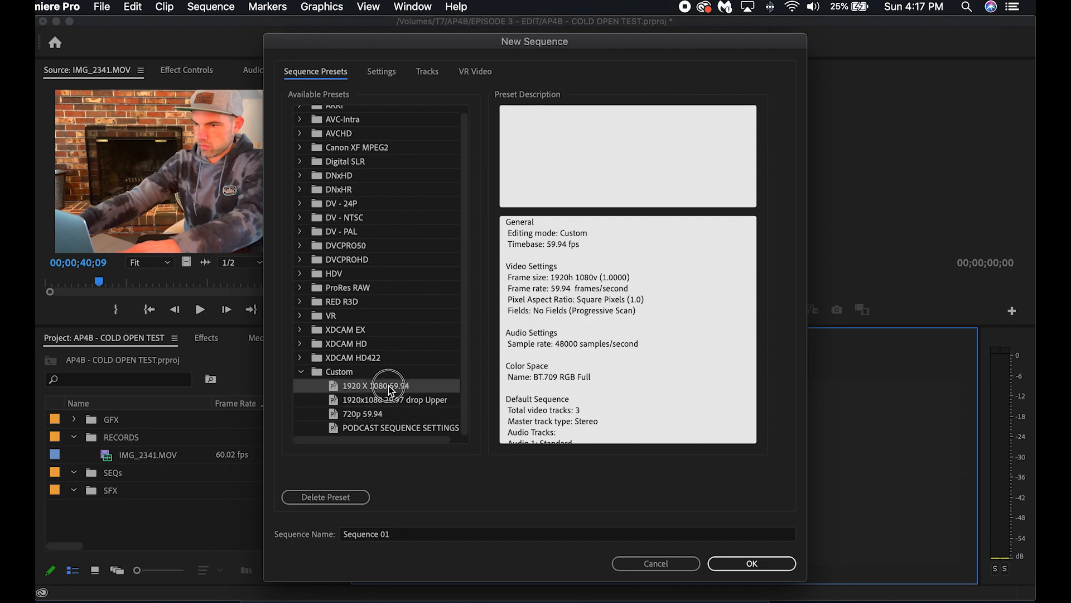
- Create a sequence named AP4B - COLD OPEN from the PODCAST SEQUENCE SETTINGS preset
{"action": "left_click", "coordinate": [433, 429]}
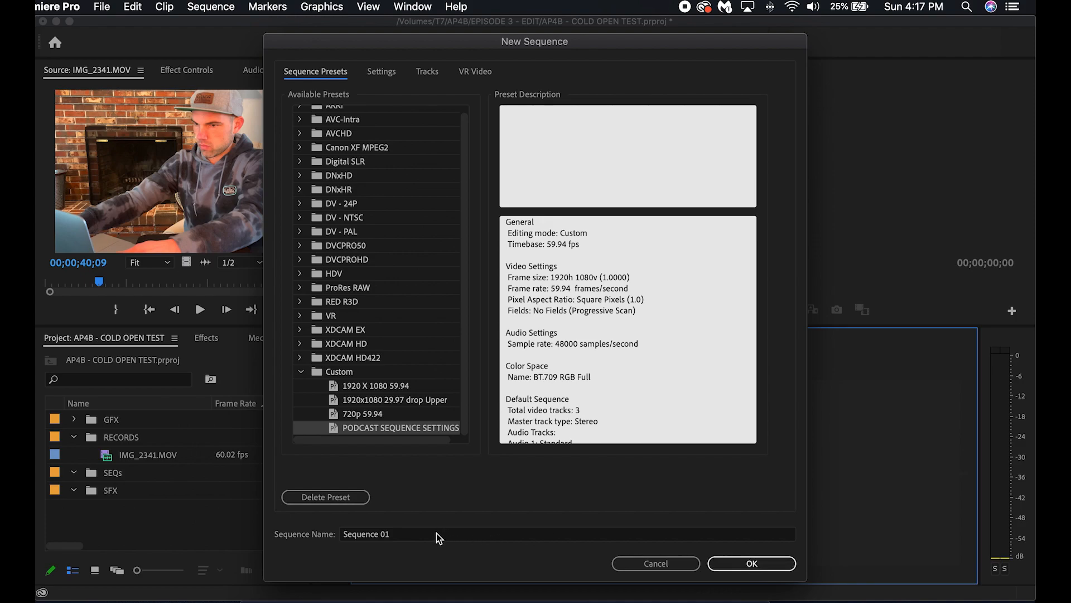
{"action": "triple_click", "coordinate": [383, 534]}
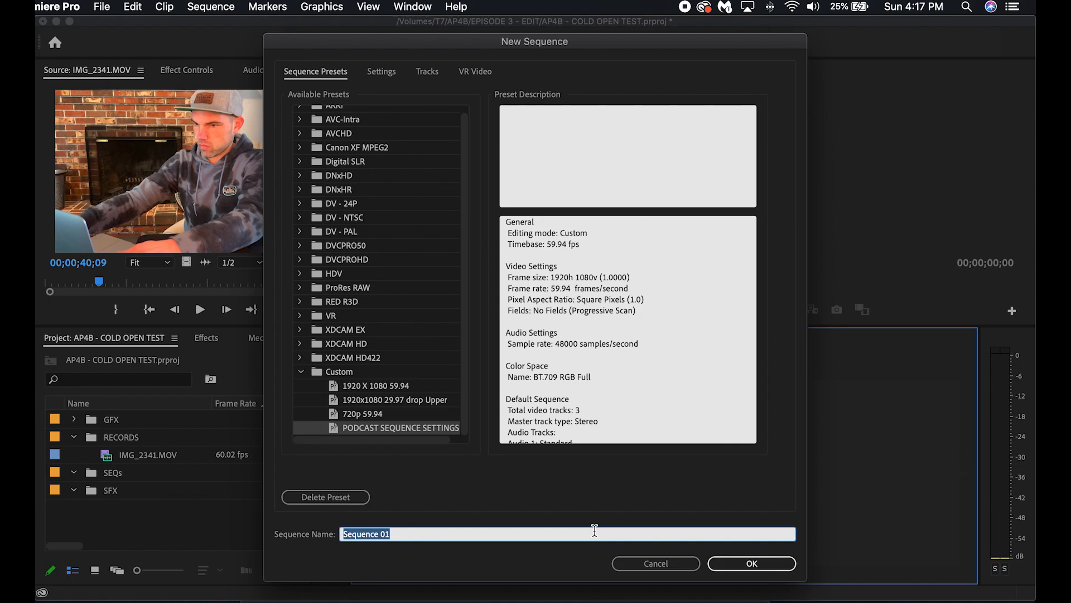
{"action": "type", "text": "AP4B - TEST"}
{"action": "key", "text": "BackSpace"}
{"action": "key", "text": "BackSpace"}
{"action": "key", "text": "BackSpace"}
{"action": "key", "text": "BackSpace"}
{"action": "type", "text": "COLD OPEN"}
{"action": "key", "text": "Tab"}
{"action": "key", "text": "Return"}
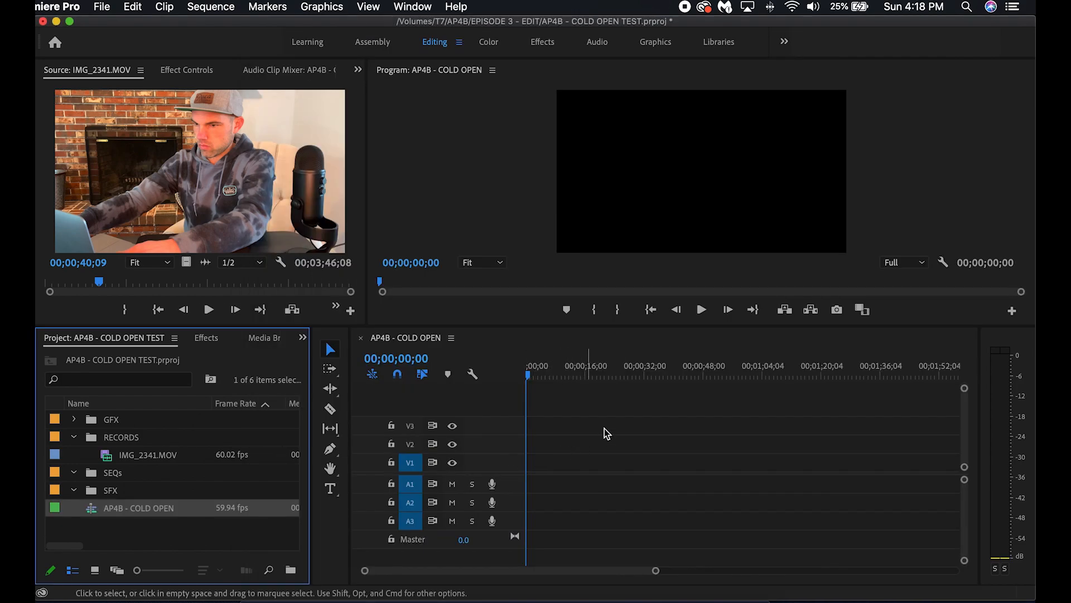
- Find the Add Edit command in the keyboard shortcut settings, try K as an additional shortcut for it, and remove K again
{"action": "left_click", "coordinate": [623, 334]}
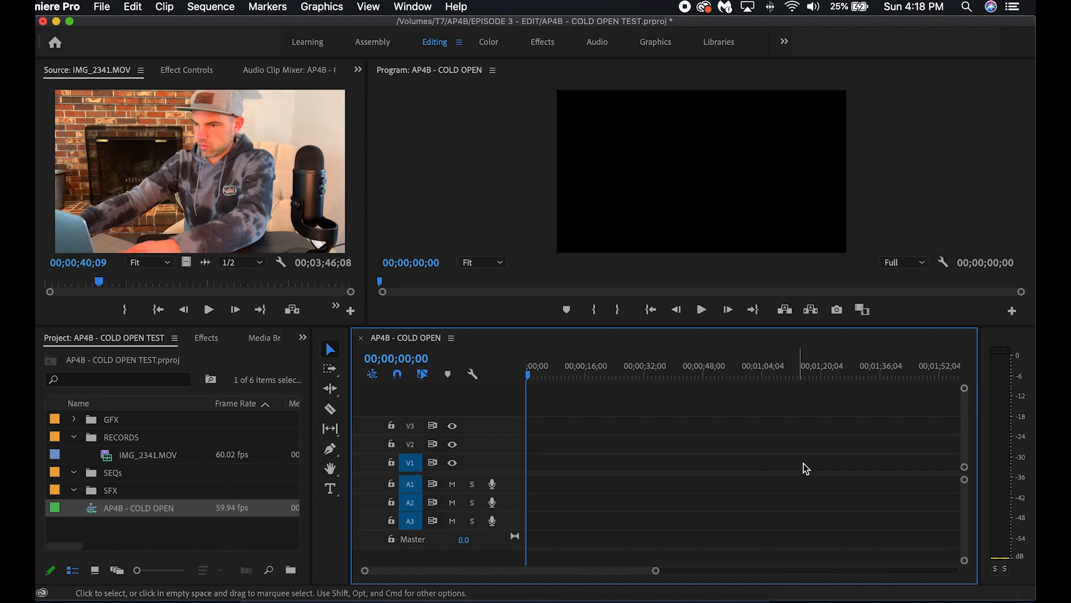
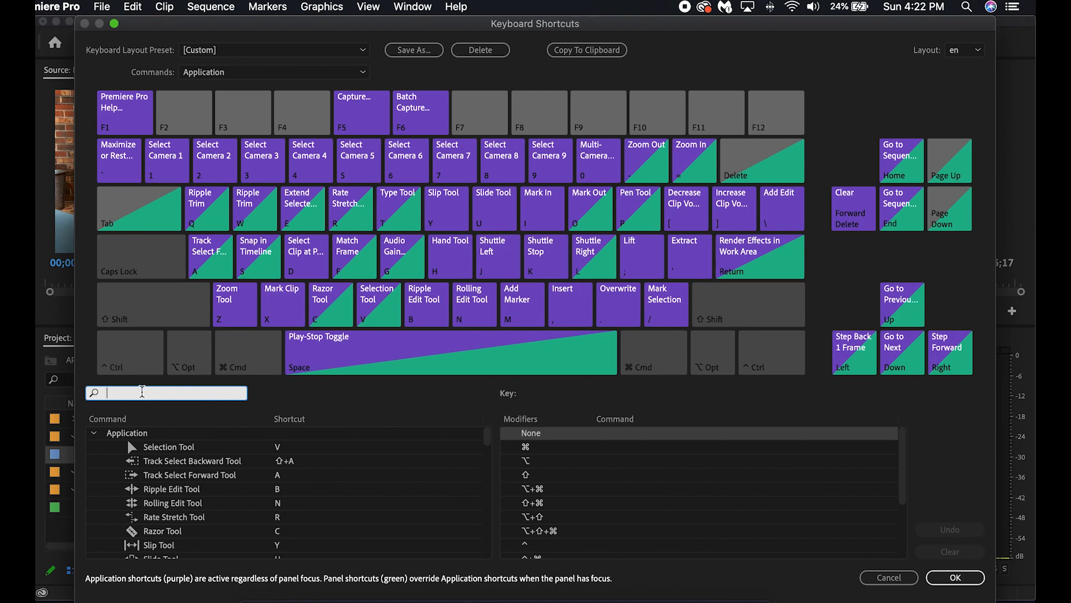
{"action": "type", "text": "add edit"}
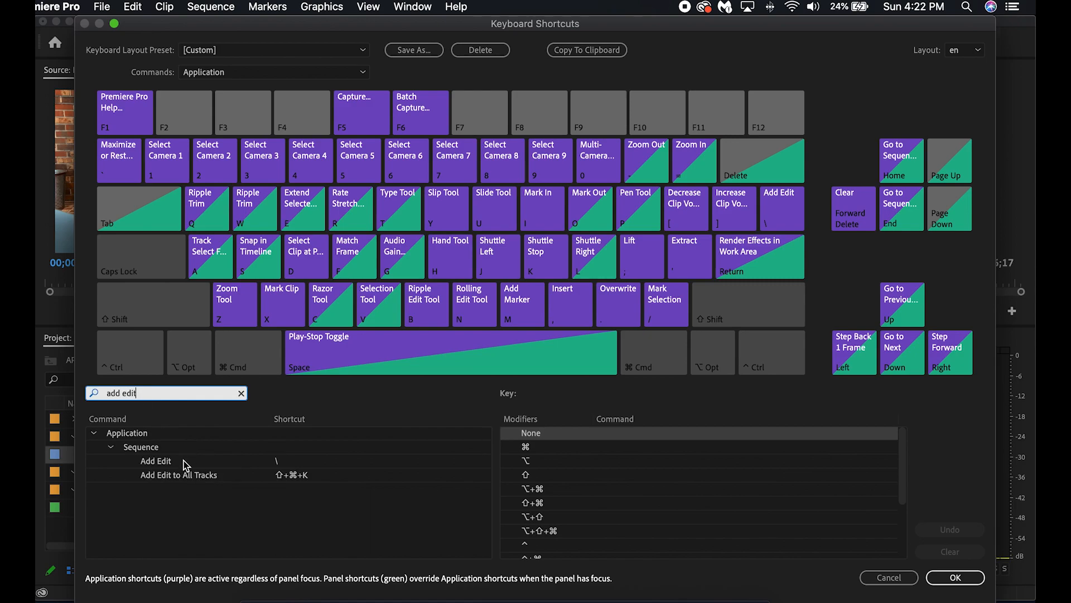
{"action": "left_click", "coordinate": [179, 461]}
{"action": "left_click", "coordinate": [273, 461]}
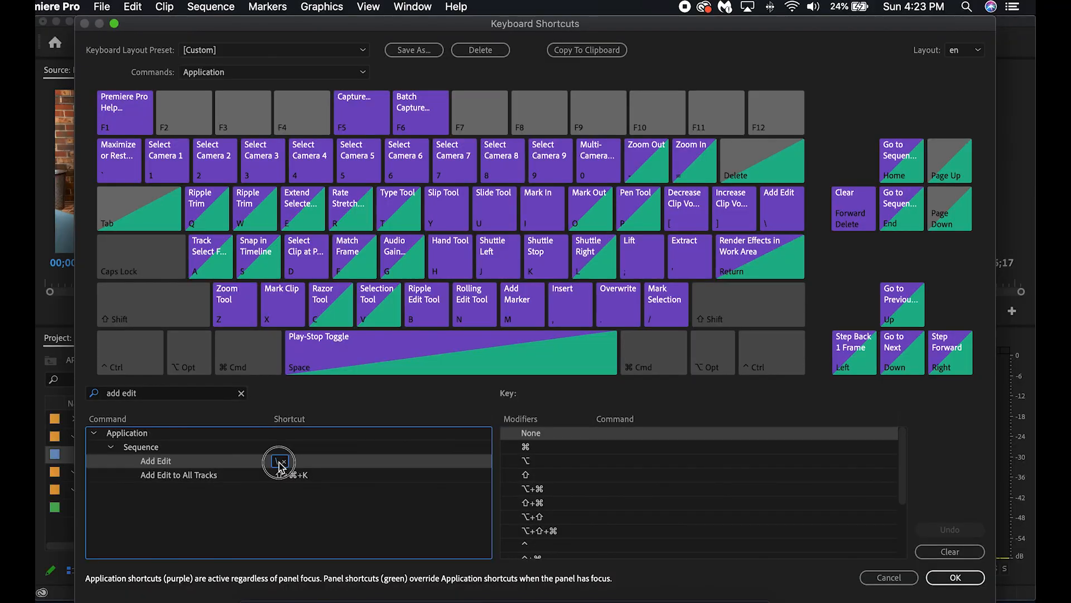
{"action": "key", "text": "k"}
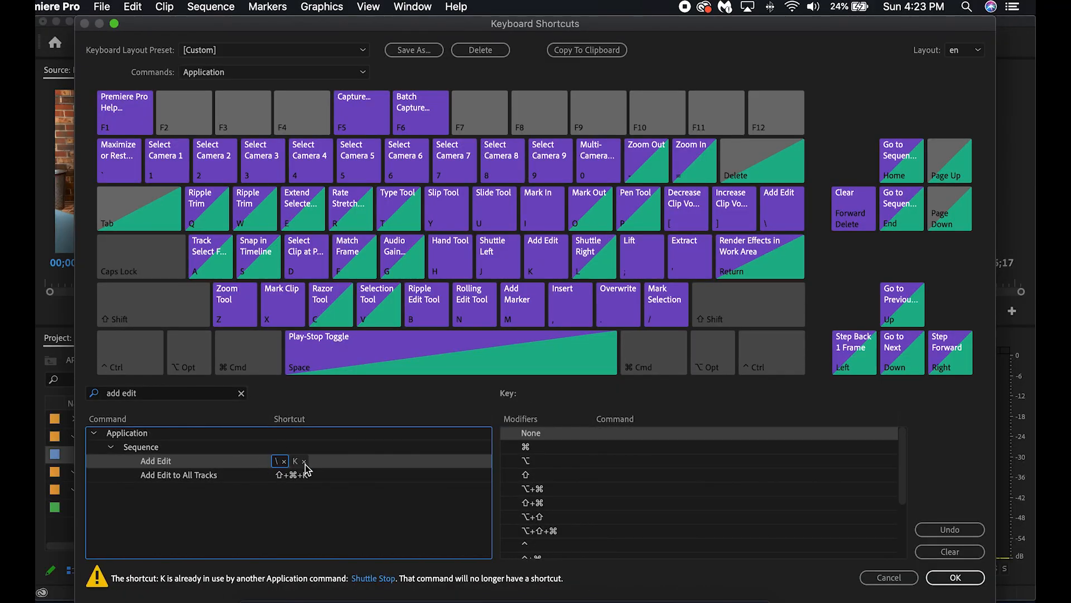
{"action": "left_click", "coordinate": [305, 462]}
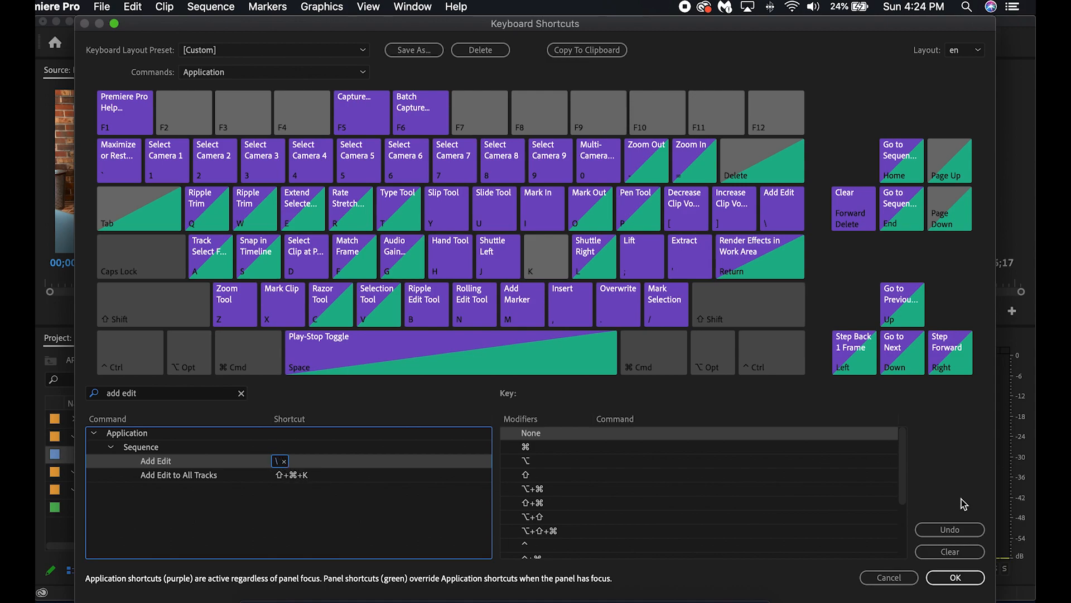
{"action": "left_click", "coordinate": [956, 577]}
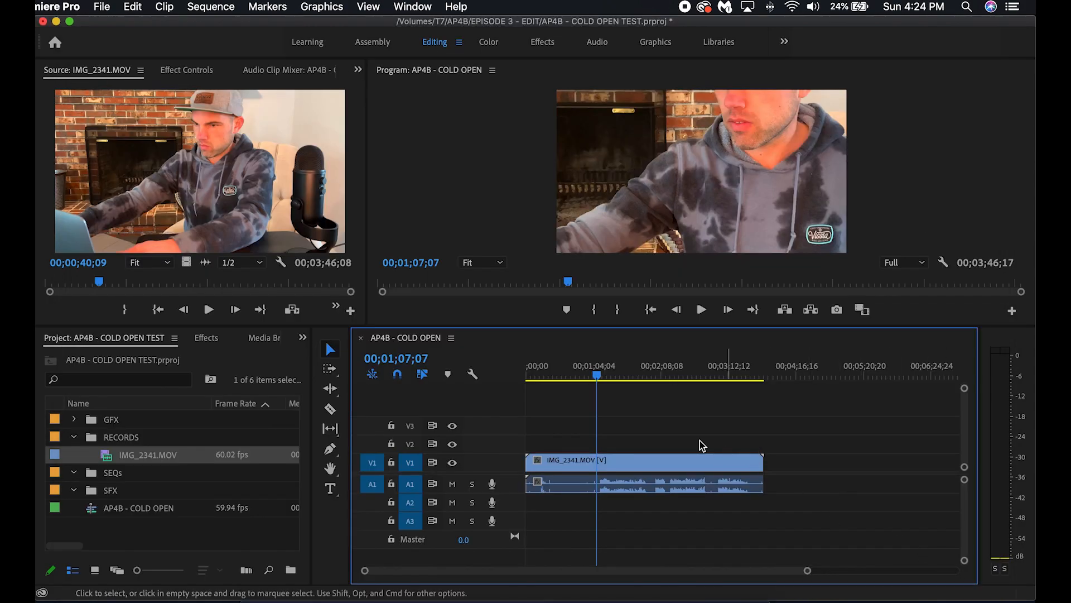
- Split the IMG_2341.MOV clip with its audio at 00;01;10;00 in the sequence
{"action": "left_click", "coordinate": [612, 458]}
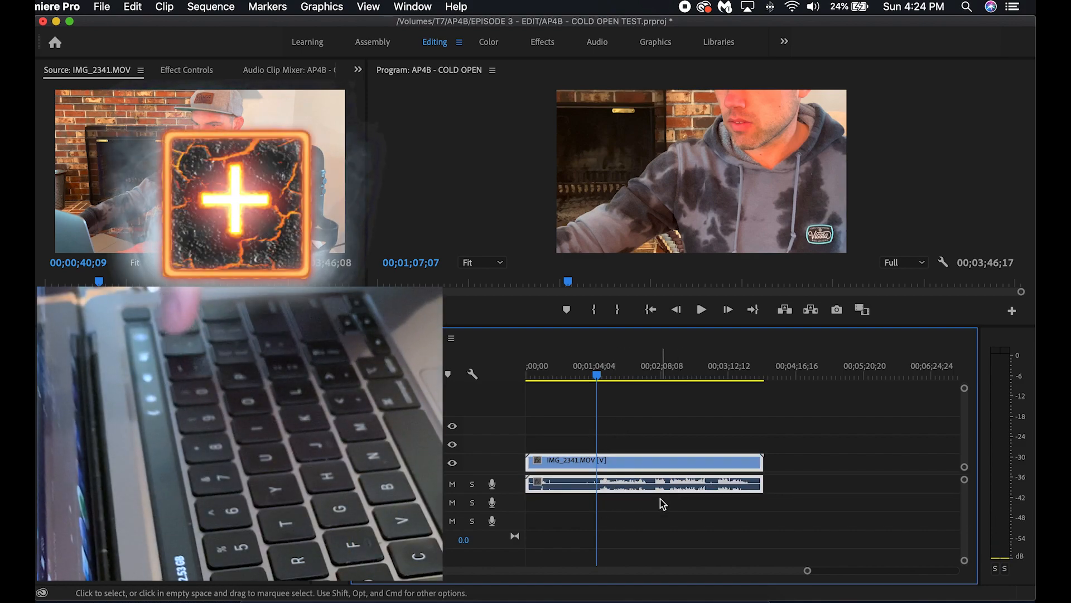
{"action": "key", "text": "equal"}
{"action": "key", "text": "equal"}
{"action": "mouse_move", "coordinate": [755, 366]}
{"action": "left_mouse_down"}
{"action": "mouse_move", "coordinate": [765, 367]}
{"action": "mouse_move", "coordinate": [756, 366]}
{"action": "left_mouse_up"}
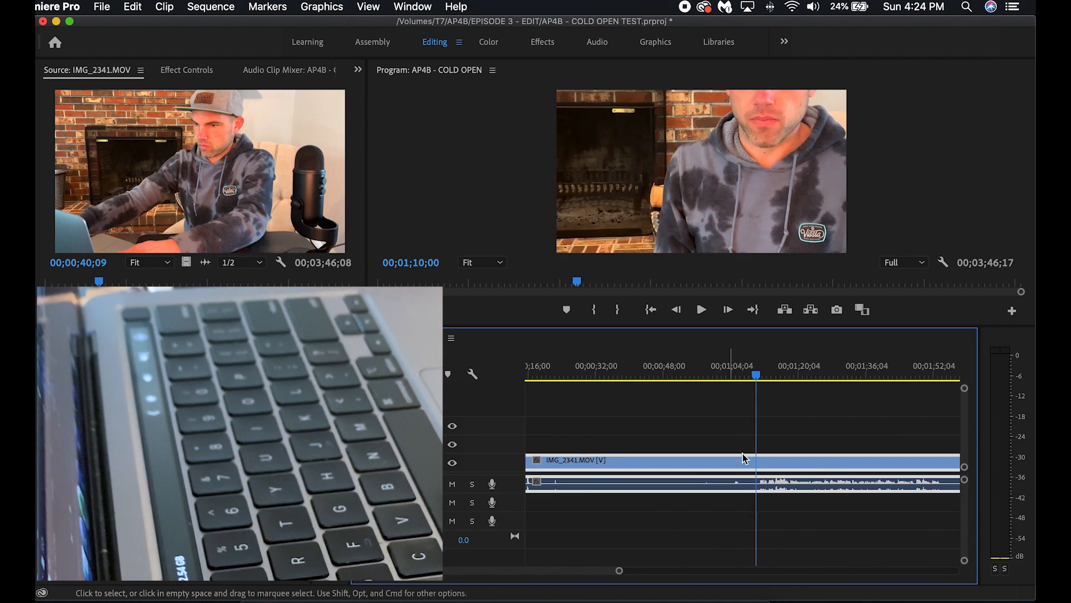
{"action": "key", "text": "super+k"}
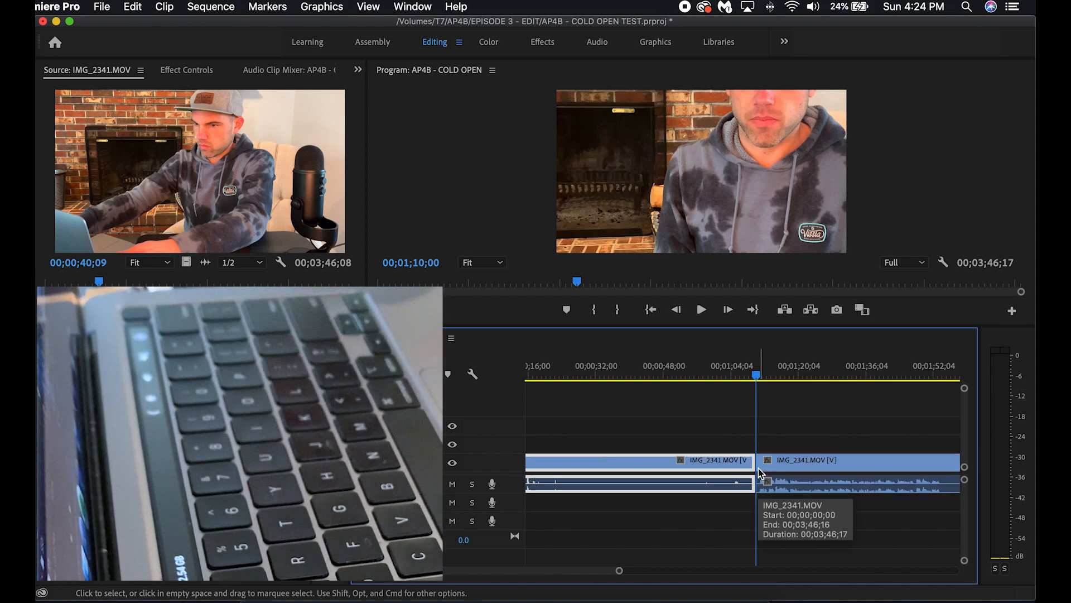
- Check the split by inspecting the two IMG_2341.MOV segments on either side of it
{"action": "left_click", "coordinate": [765, 376]}
{"action": "left_click_drag", "start_coordinate": [767, 381], "coordinate": [767, 382]}
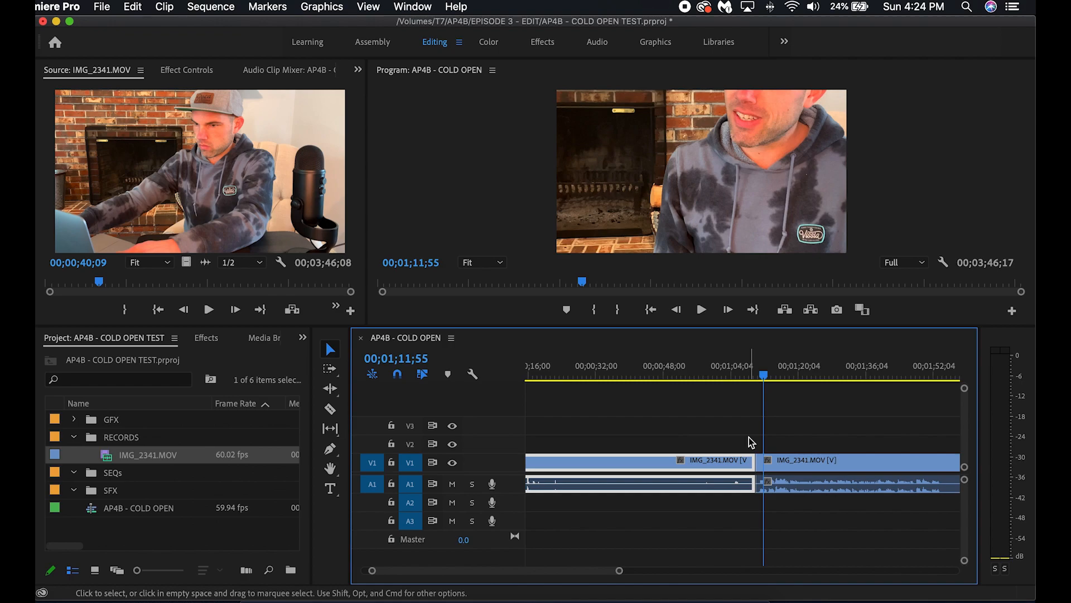
{"action": "left_click", "coordinate": [812, 464]}
{"action": "left_click", "coordinate": [648, 462]}
{"action": "key", "text": "minus"}
{"action": "key", "text": "minus"}
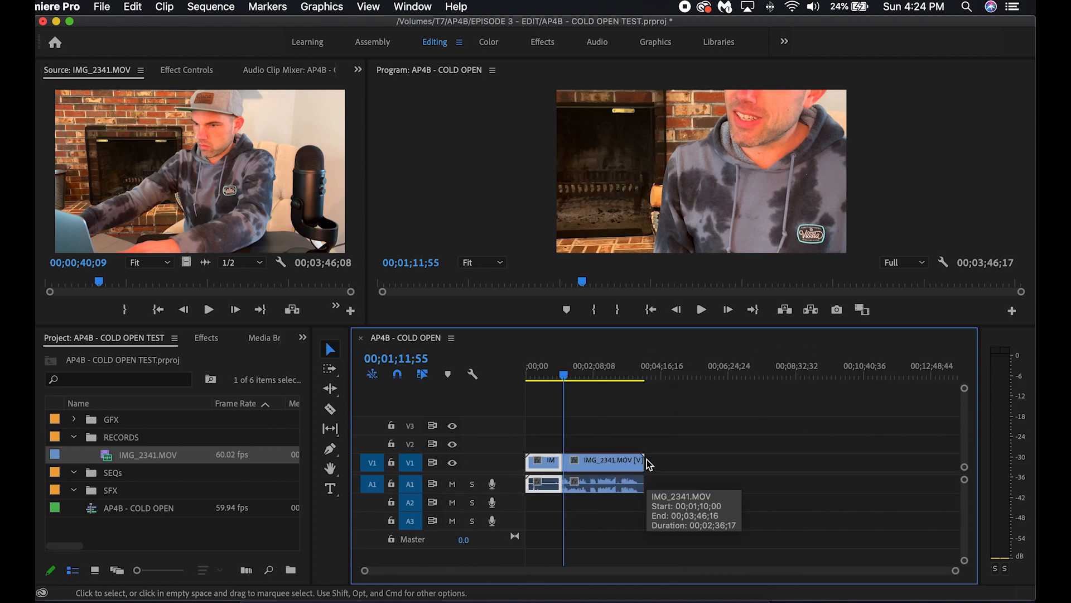
- Split the first segment into several short pieces, with cuts between 00;00;33;10 and 00;01;03;37
{"action": "left_click_drag", "start_coordinate": [687, 377], "coordinate": [598, 381]}
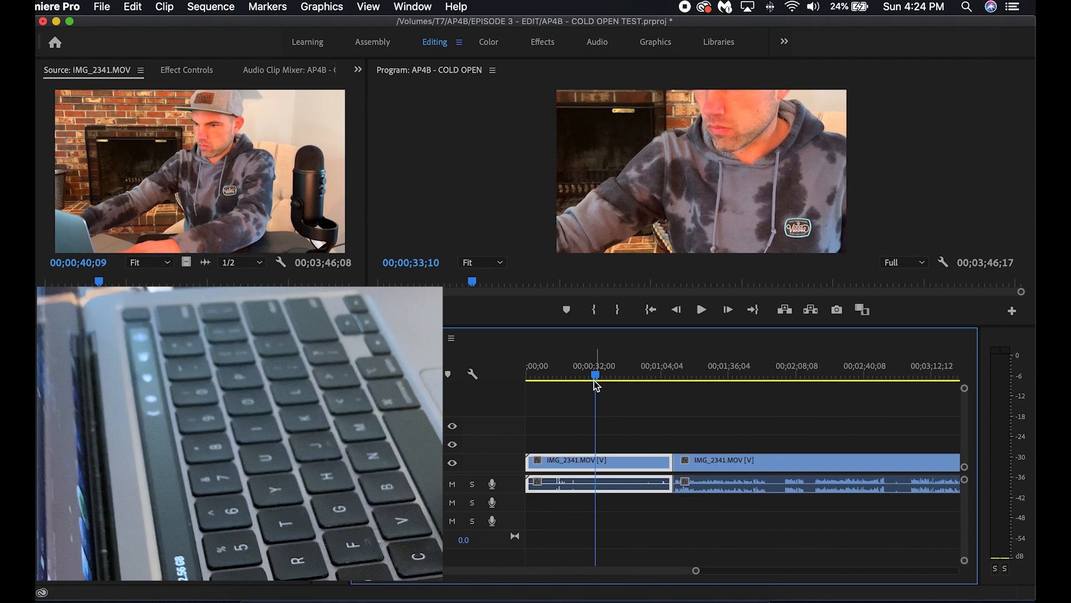
{"action": "key", "text": "super+k"}
{"action": "left_click", "coordinate": [612, 368]}
{"action": "left_click_drag", "start_coordinate": [618, 371], "coordinate": [664, 373]}
{"action": "key", "text": "super+k"}
{"action": "key", "text": "super+k"}
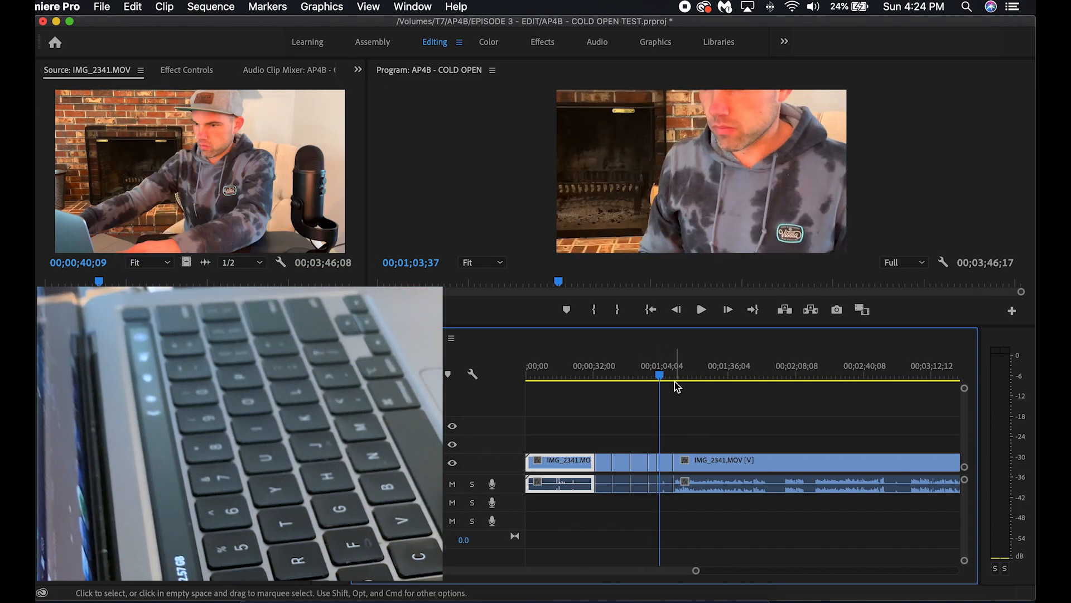
- Delete the three consecutive short pieces that follow the cut at 00;00;33;10, leaving the gap open
{"action": "left_click", "coordinate": [604, 464]}
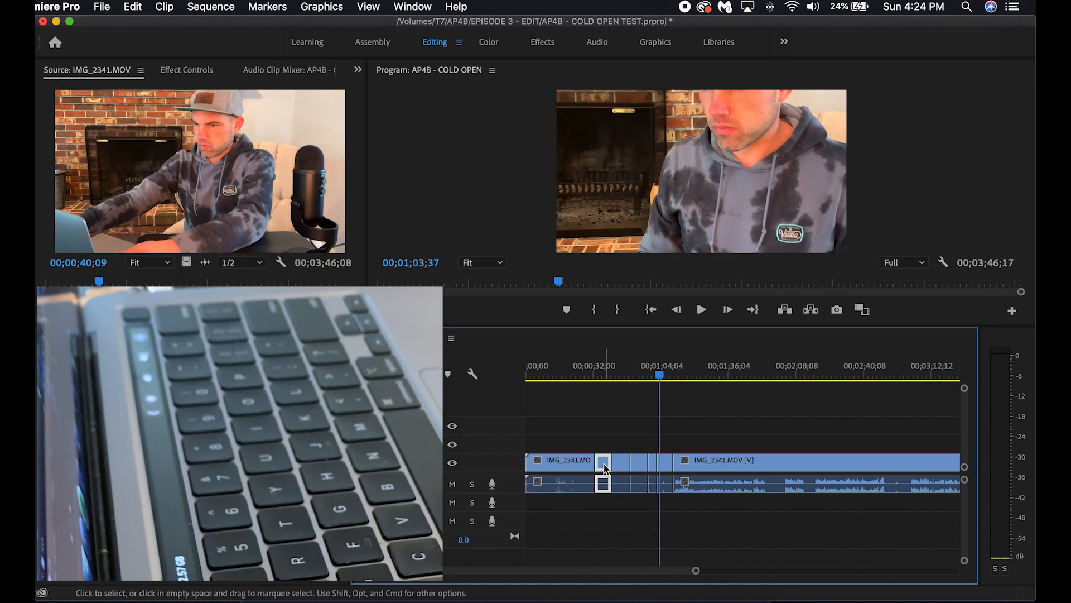
{"action": "key", "text": "BackSpace"}
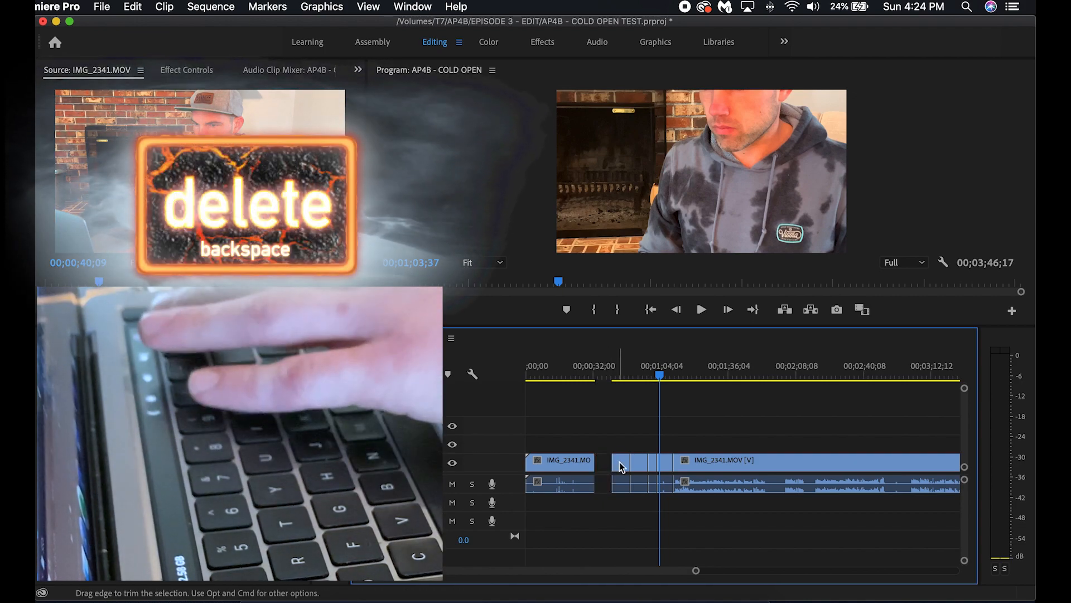
{"action": "left_click", "coordinate": [639, 464]}
{"action": "key", "text": "BackSpace"}
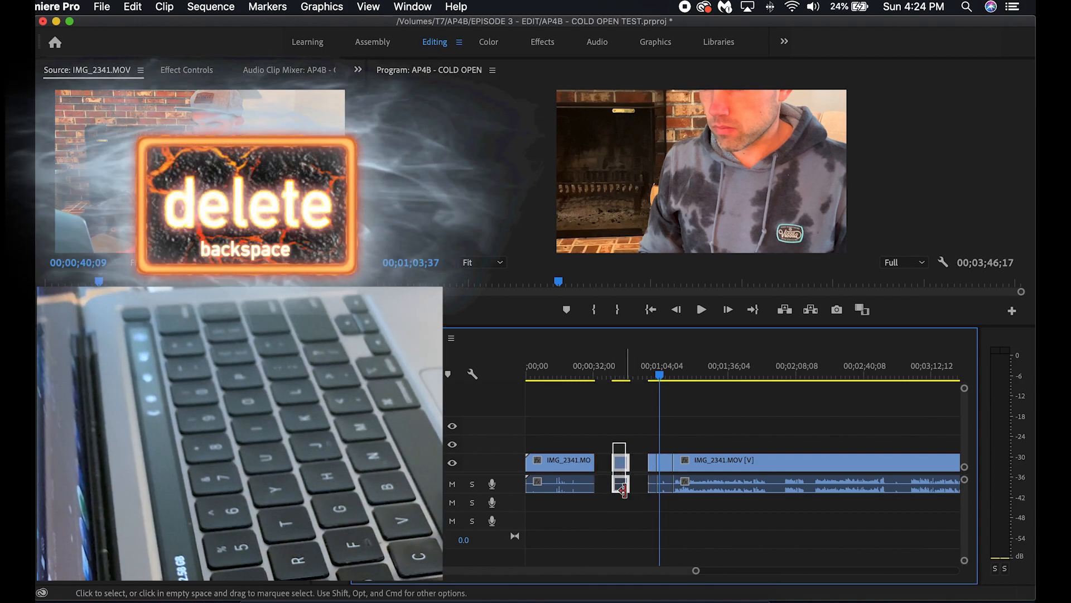
{"action": "left_click", "coordinate": [621, 462]}
{"action": "key", "text": "BackSpace"}
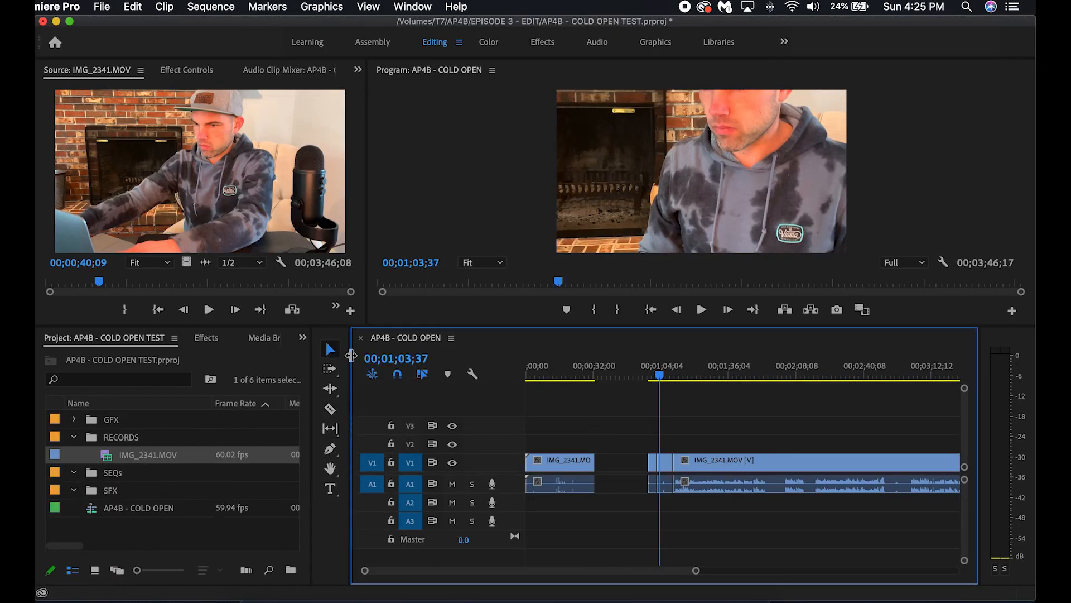
- Try a Razor tool cut near the start of the long segment and clear the short leftover pieces in front of that segment
{"action": "left_click", "coordinate": [331, 410]}
{"action": "left_click", "coordinate": [691, 464]}
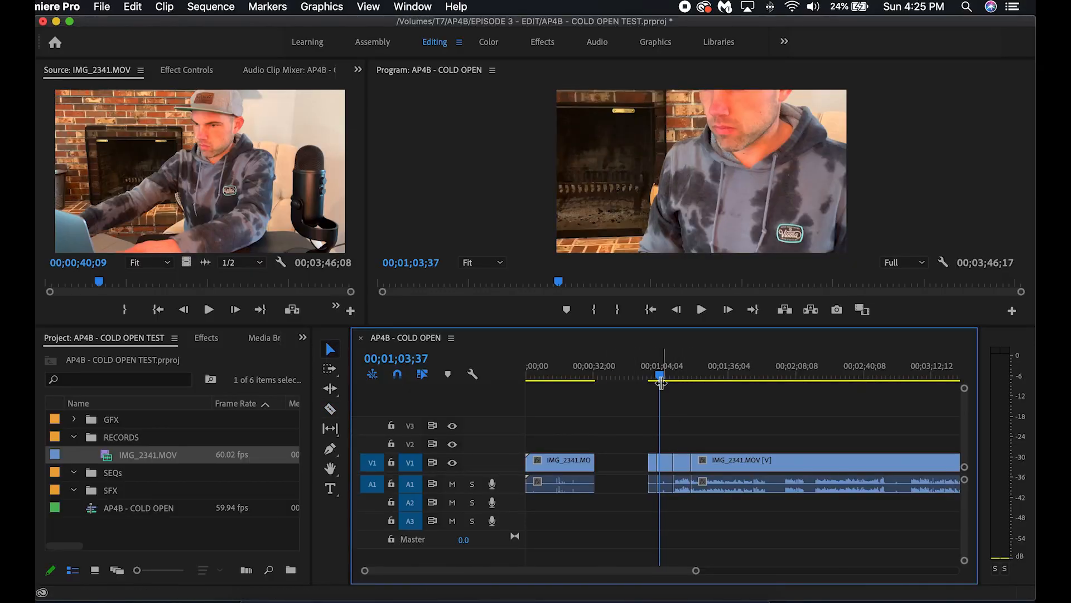
{"action": "left_click_drag", "start_coordinate": [661, 382], "coordinate": [642, 382]}
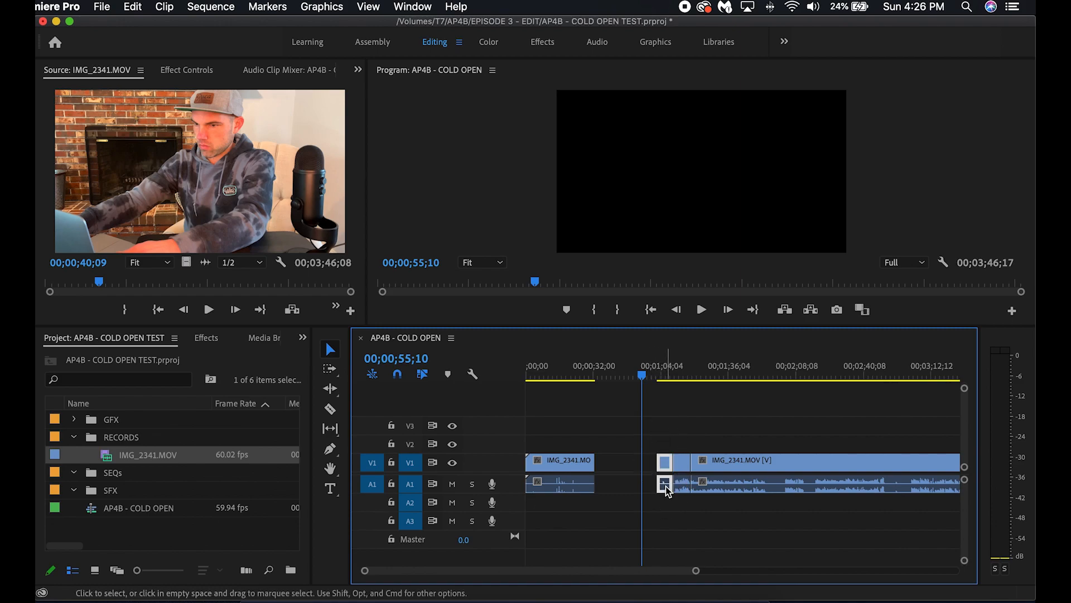
{"action": "mouse_move", "coordinate": [692, 461]}
{"action": "left_mouse_down"}
{"action": "mouse_move", "coordinate": [675, 460]}
{"action": "mouse_move", "coordinate": [690, 447]}
{"action": "left_mouse_up"}
{"action": "key", "text": "v"}
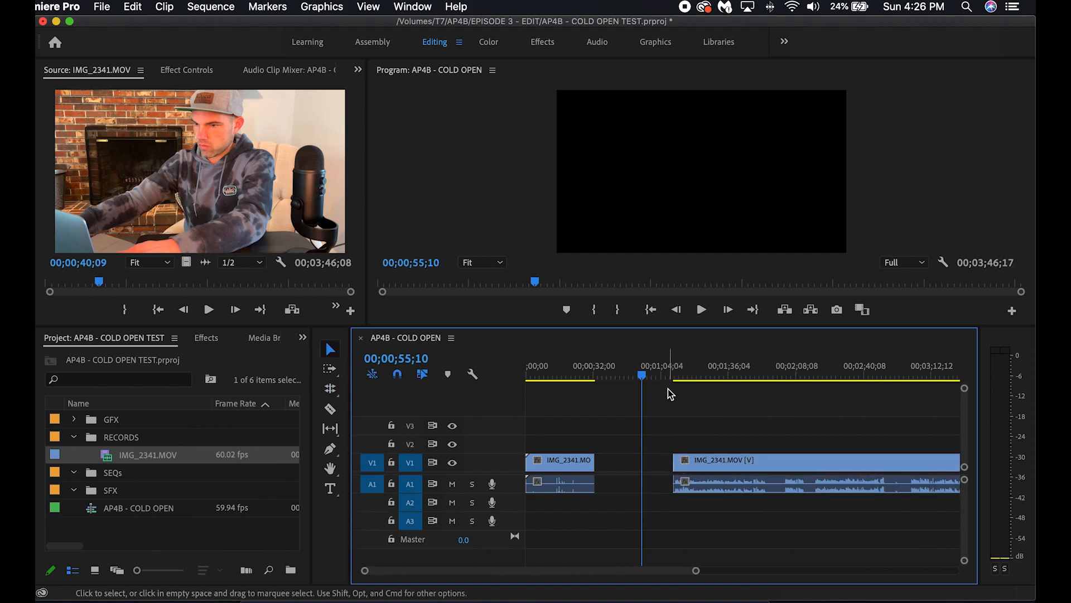
- Scrub through the long segment and examine the audio waveform for pauses between 00;01;54 and 00;02;16
{"action": "left_click_drag", "start_coordinate": [677, 376], "coordinate": [673, 378]}
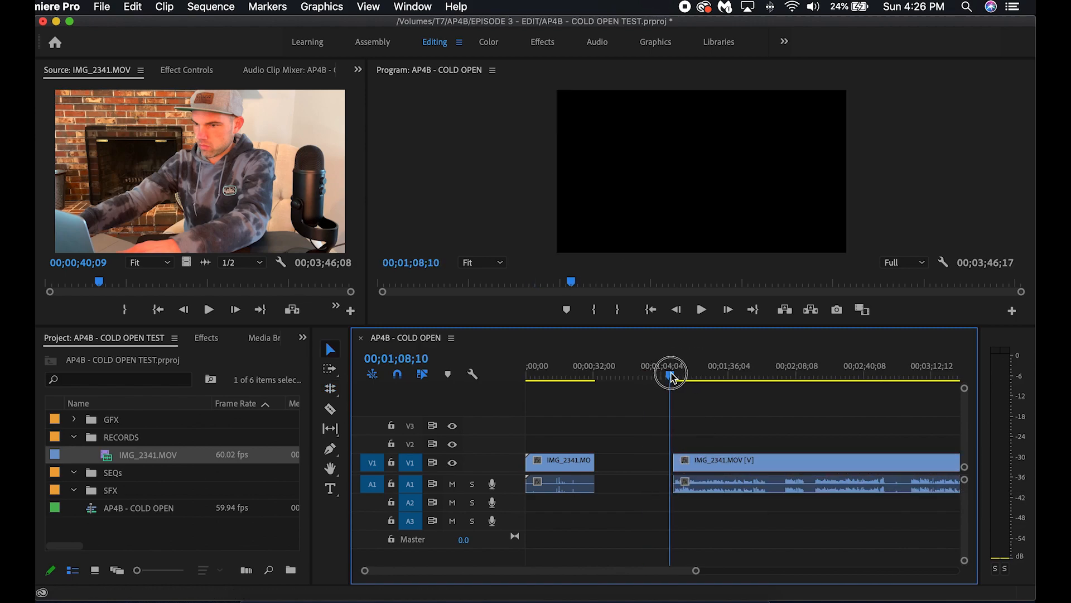
{"action": "left_click_drag", "start_coordinate": [766, 367], "coordinate": [769, 364]}
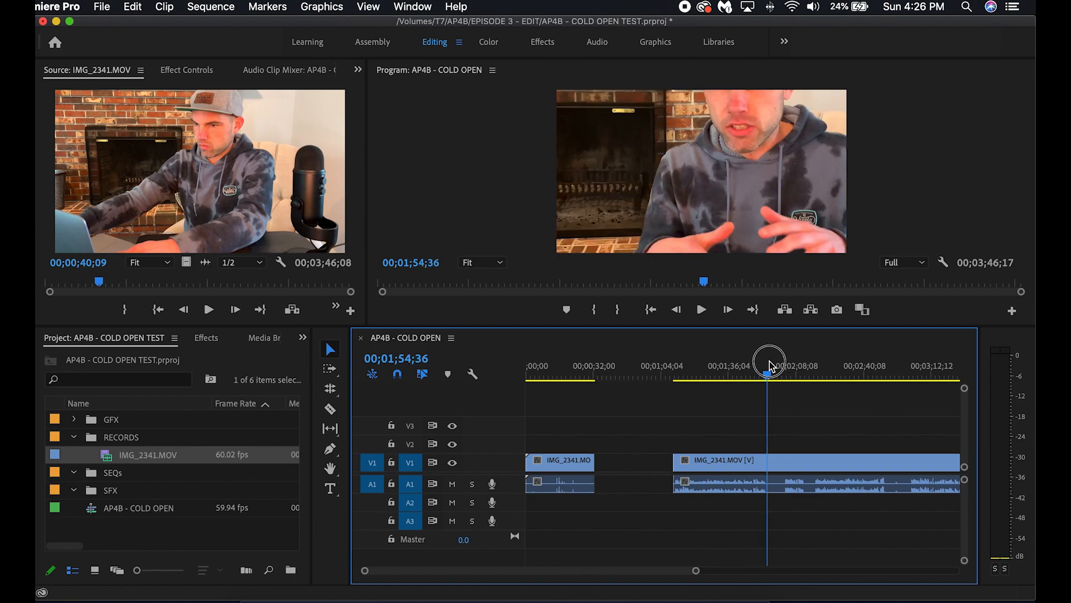
{"action": "scroll", "coordinate": [749, 449], "scroll_direction": "right", "scroll_amount": 5}
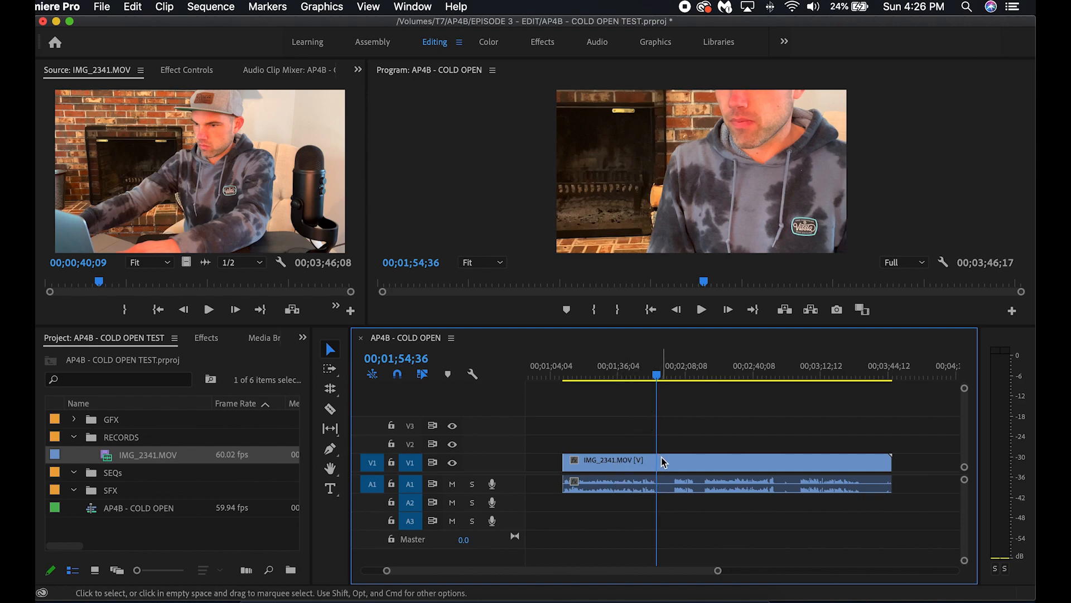
{"action": "left_click_drag", "start_coordinate": [657, 378], "coordinate": [683, 393]}
{"action": "key", "text": "="}
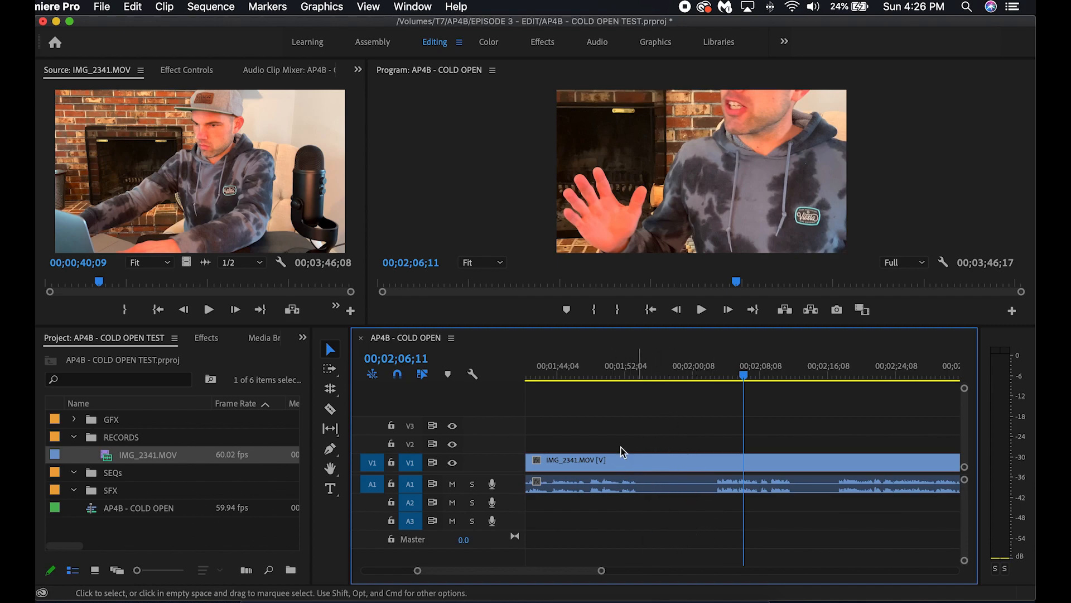
{"action": "left_click_drag", "start_coordinate": [641, 368], "coordinate": [662, 373]}
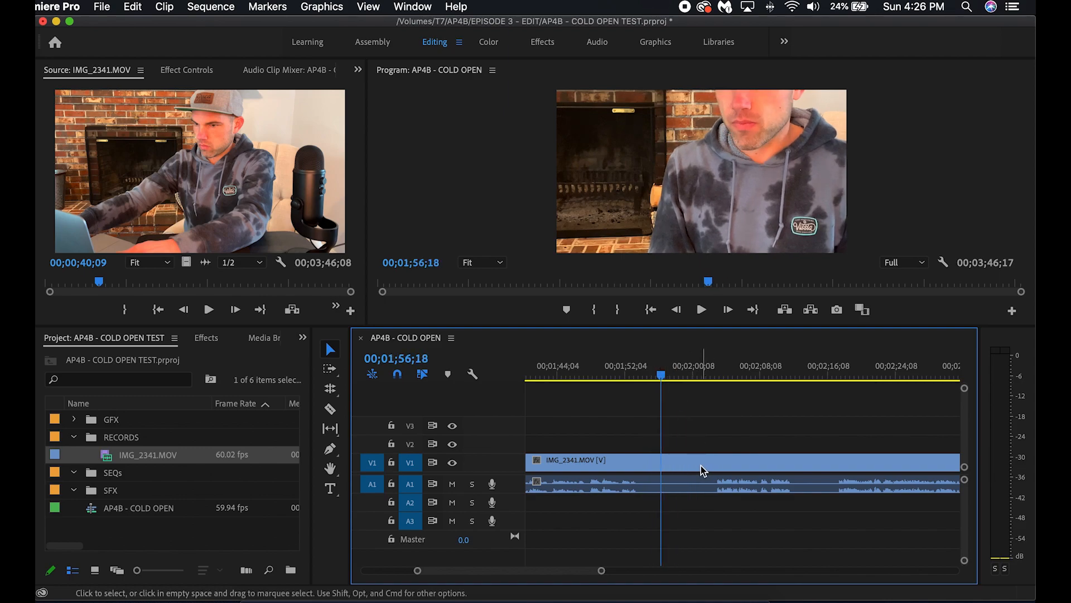
{"action": "key", "text": "minus"}
{"action": "key", "text": "minus"}
{"action": "key", "text": "minus"}
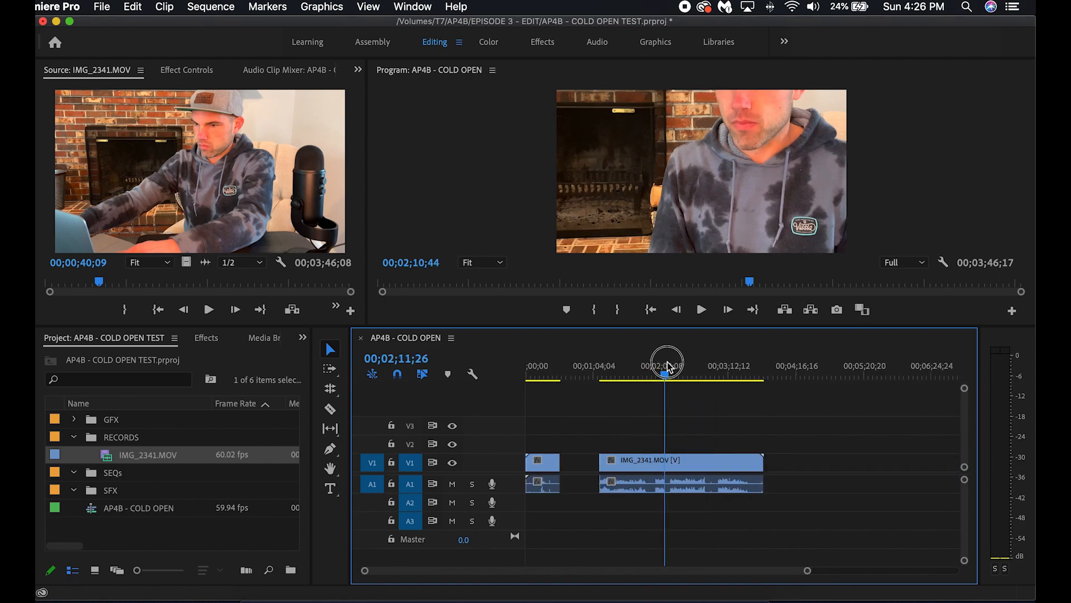
{"action": "left_click_drag", "start_coordinate": [669, 366], "coordinate": [672, 366]}
{"action": "key", "text": "equal"}
{"action": "key", "text": "equal"}
{"action": "key", "text": "equal"}
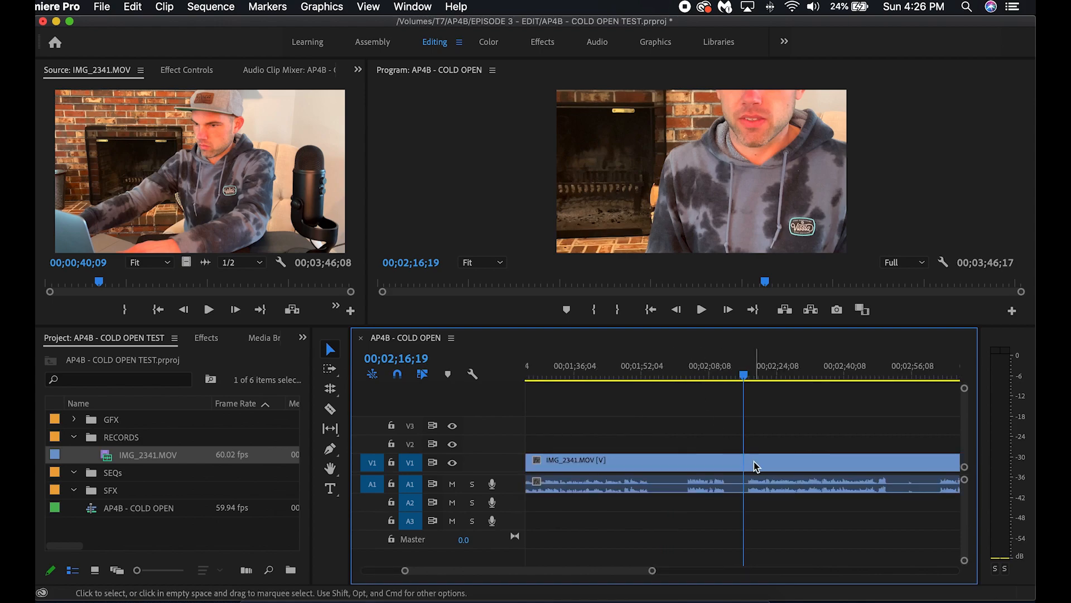
- Split the long segment around the pause, at 00;01;55;23 and 00;02;02;16
{"action": "left_click", "coordinate": [656, 366]}
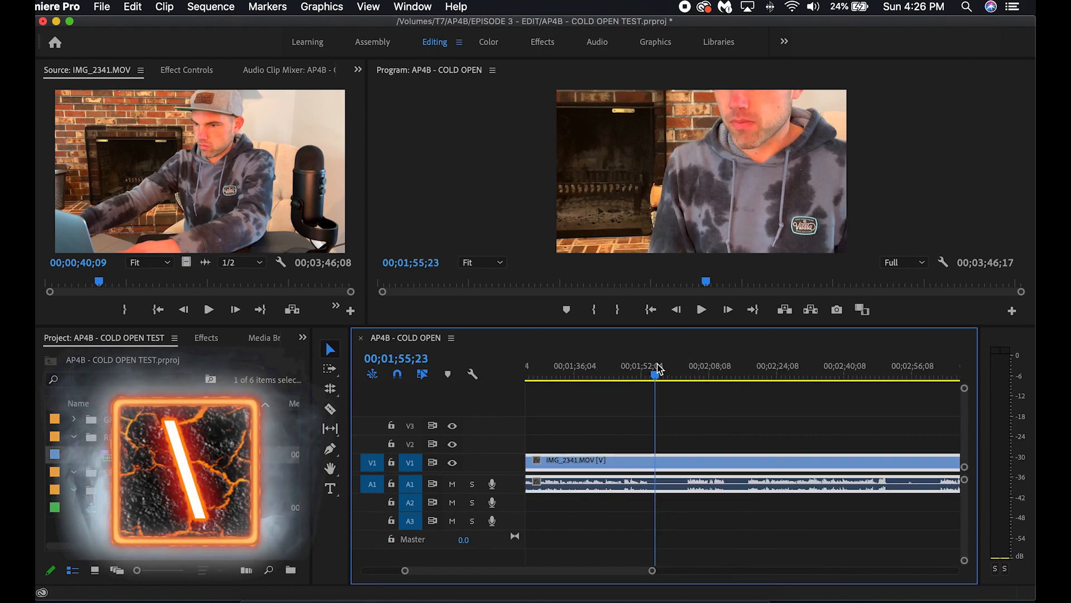
{"action": "key", "text": "super+k"}
{"action": "left_click", "coordinate": [685, 368]}
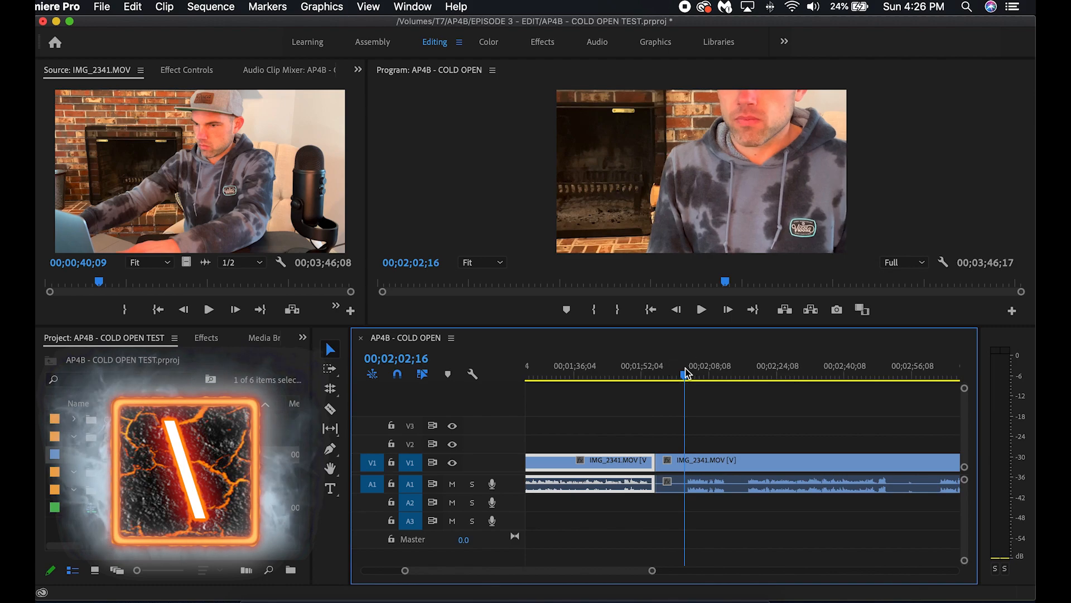
{"action": "key", "text": "super+k"}
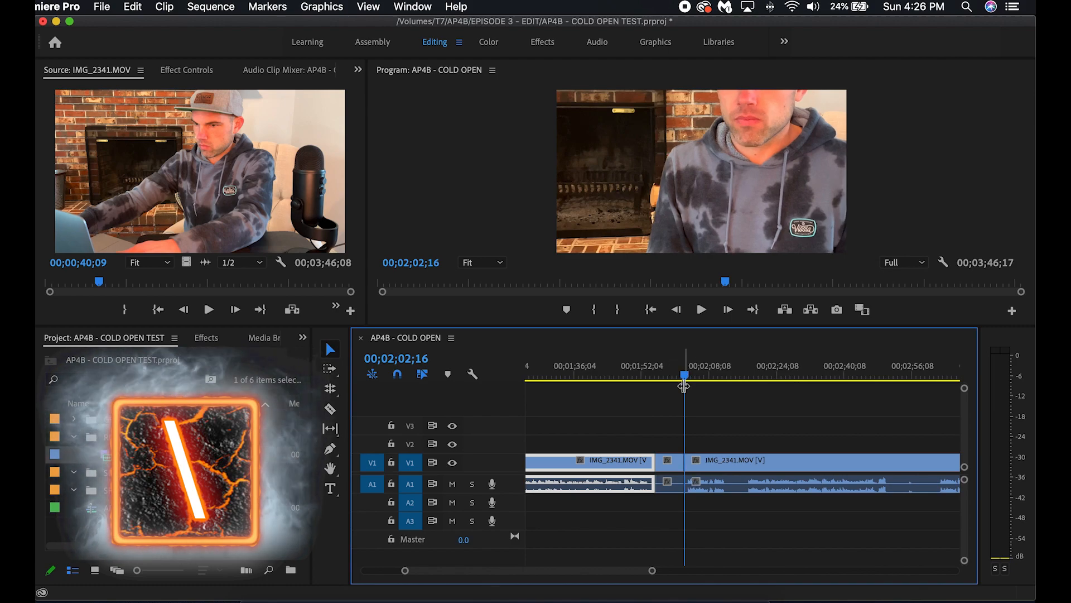
- Delete the pause between the two cuts and move the following segment back against the previous one to close the gap
{"action": "left_click", "coordinate": [671, 462]}
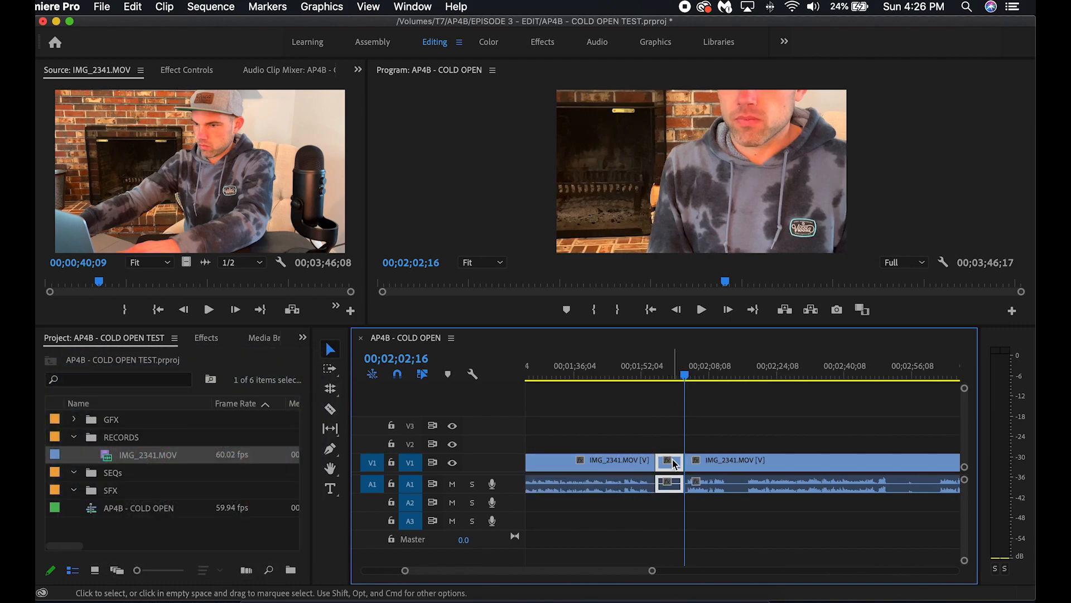
{"action": "key", "text": "BackSpace"}
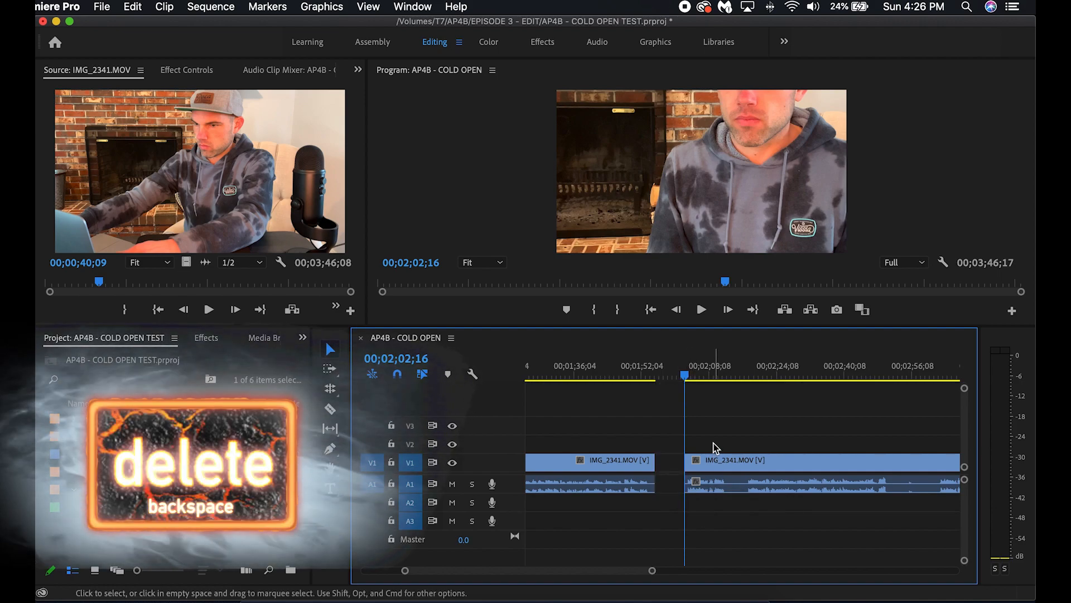
{"action": "left_click_drag", "start_coordinate": [715, 458], "coordinate": [685, 459]}
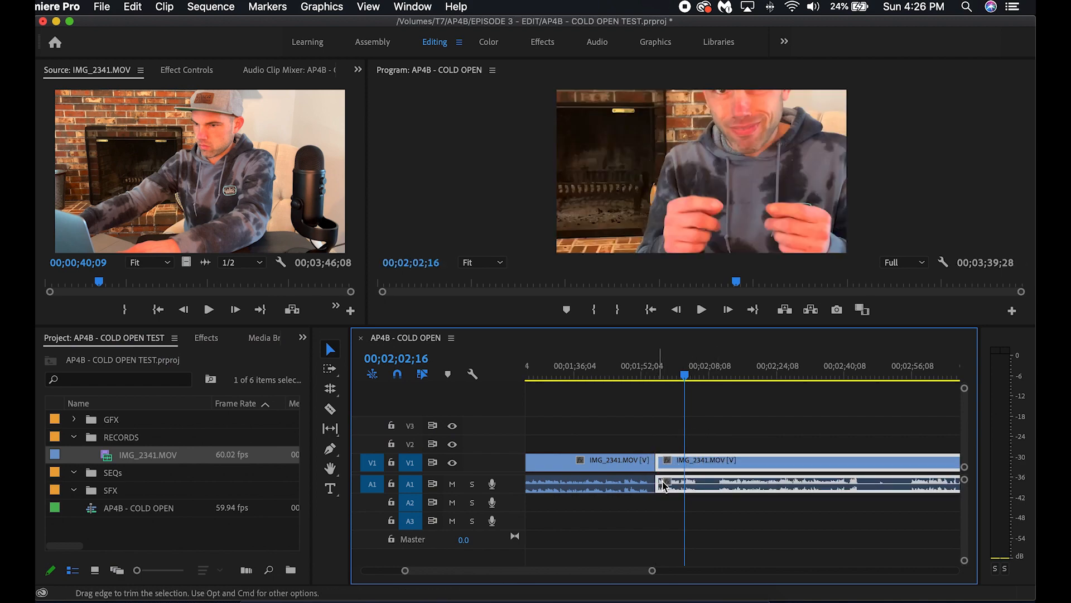
{"action": "left_click", "coordinate": [648, 375]}
{"action": "left_click", "coordinate": [660, 374]}
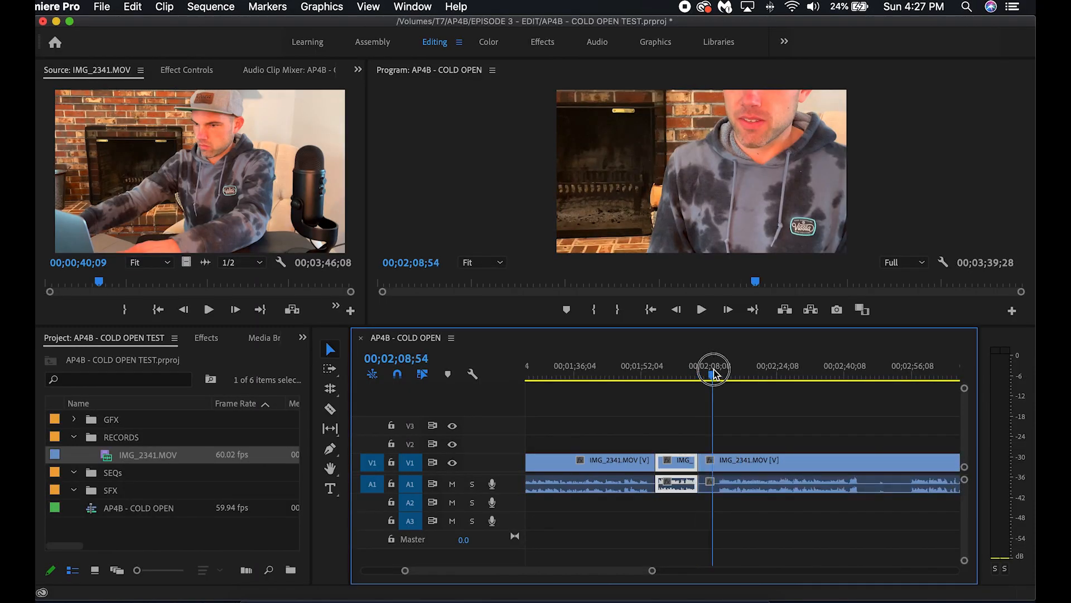
- Split the long segment at 00;02;10;18, delete the short piece before the cut and close the gap
{"action": "left_click_drag", "start_coordinate": [713, 373], "coordinate": [721, 375]}
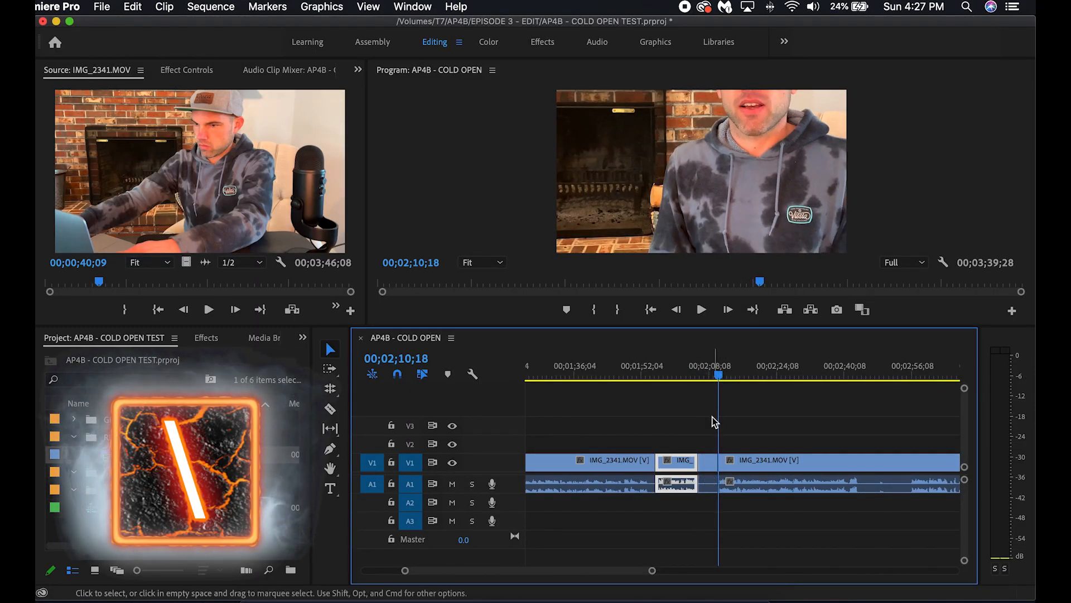
{"action": "key", "text": "Delete"}
{"action": "left_click", "coordinate": [709, 466]}
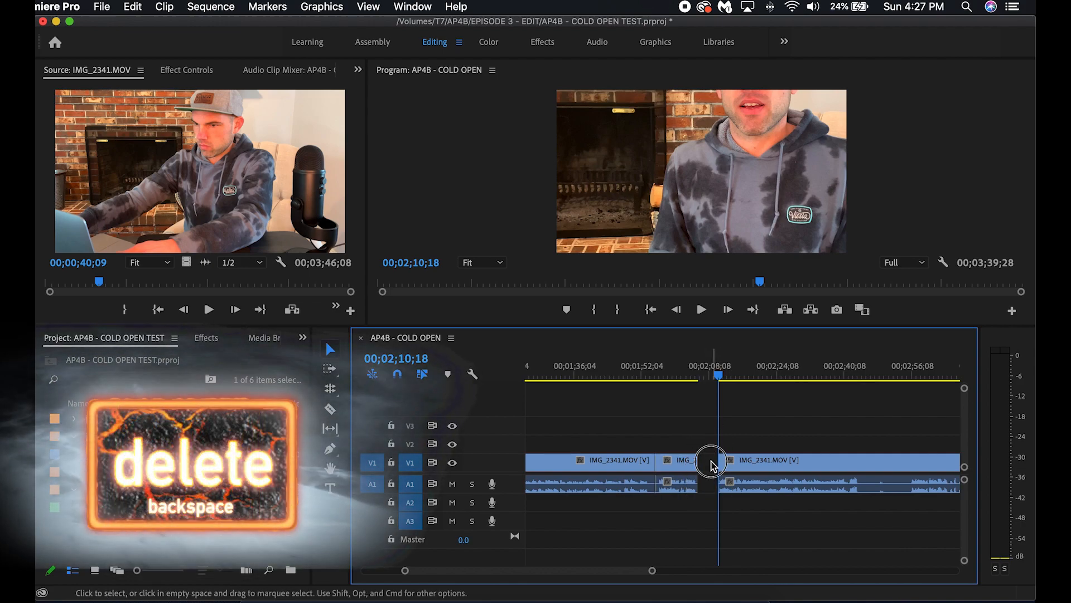
{"action": "key", "text": "Delete"}
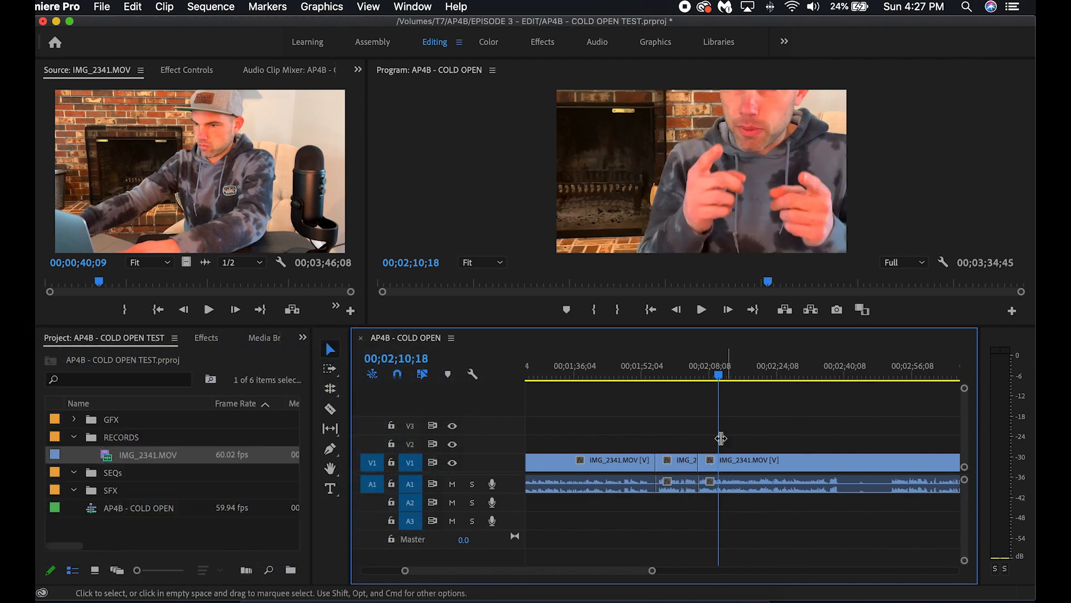
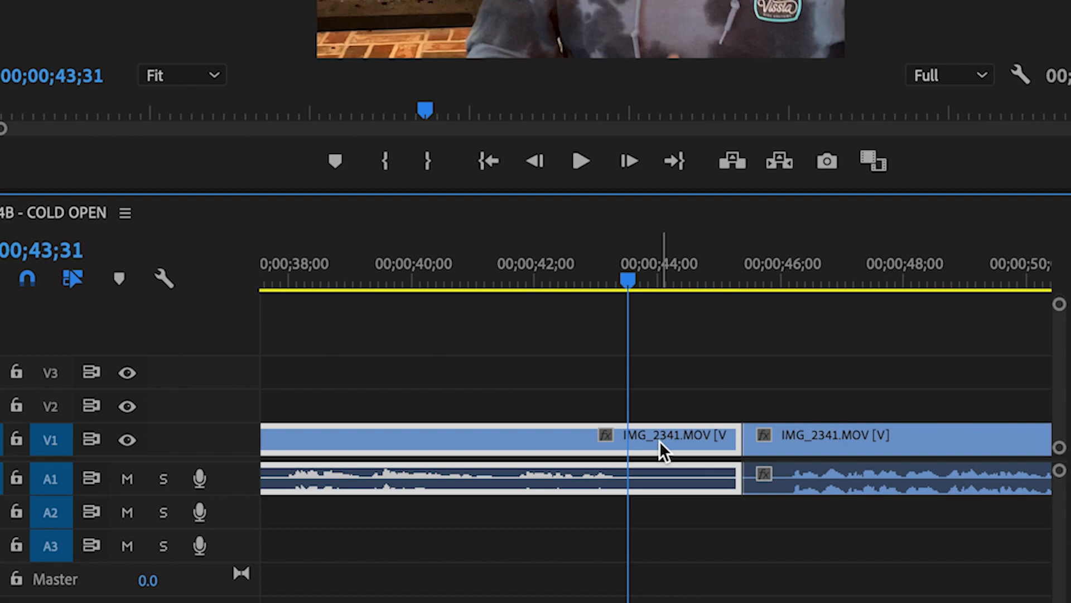
- Split the segment at 00;00;43;31 and delete the silent piece after the cut, closing the gap
{"action": "key", "text": "ctrl+k"}
{"action": "left_click", "coordinate": [667, 450]}
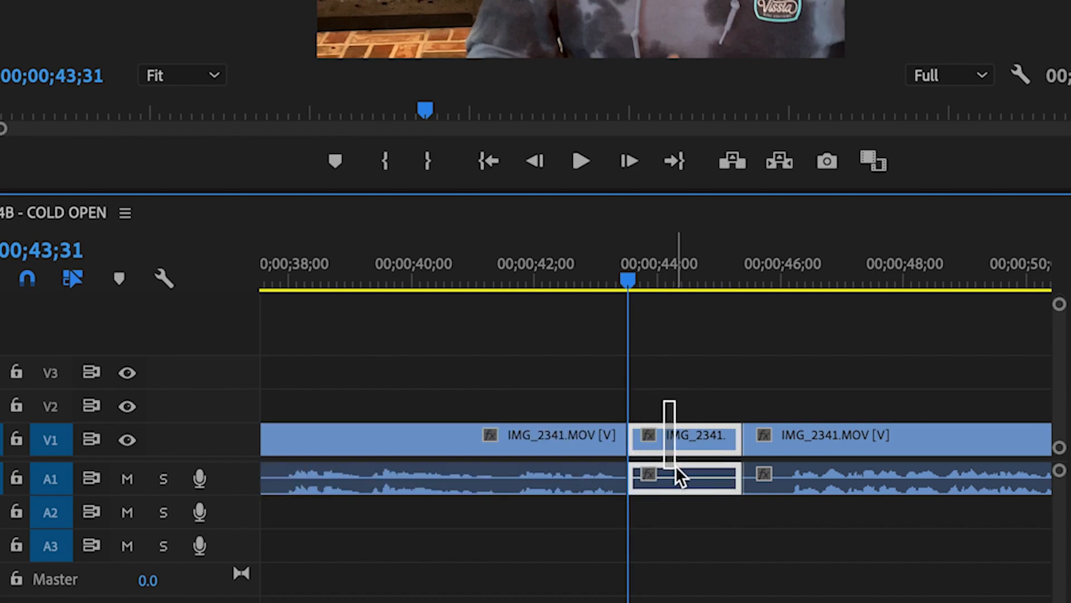
{"action": "key", "text": "Delete"}
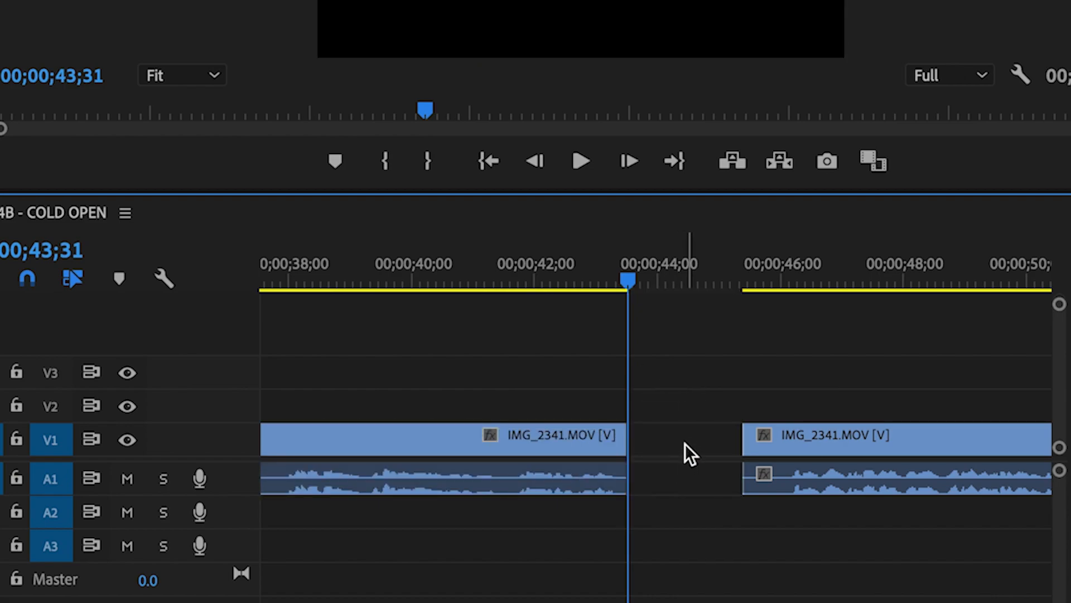
{"action": "left_click", "coordinate": [685, 436]}
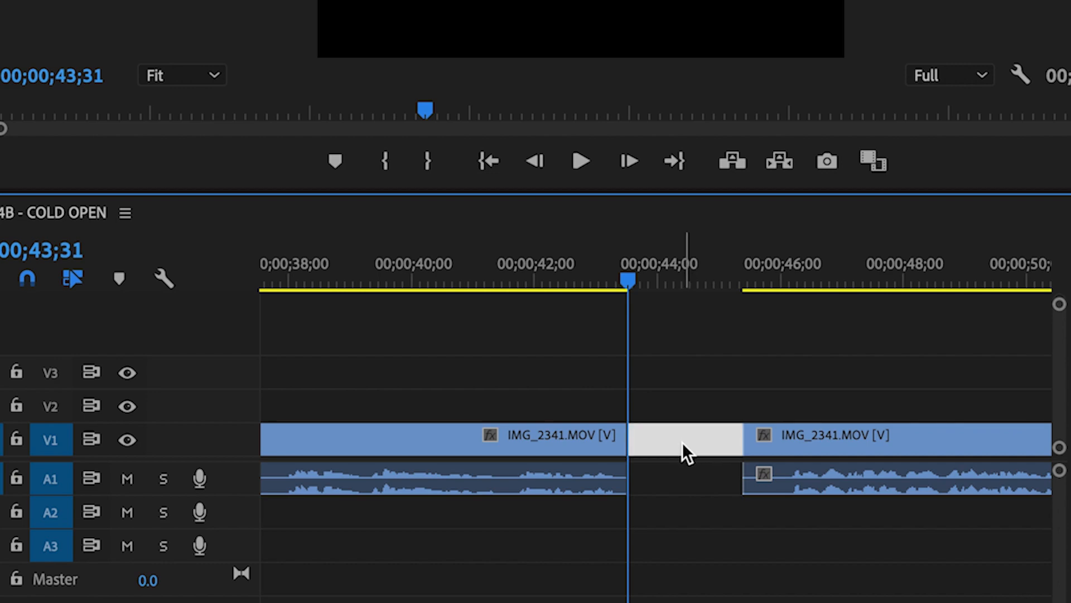
{"action": "key", "text": "Delete"}
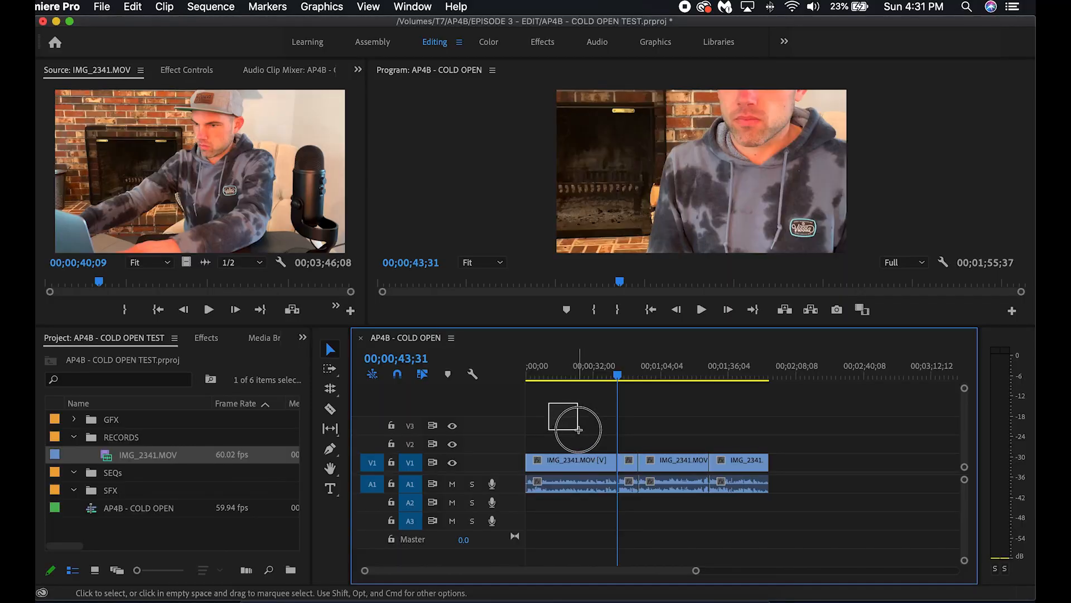
- Select all the IMG_2341.MOV segments in the timeline and delete them
{"action": "left_click_drag", "start_coordinate": [579, 429], "coordinate": [578, 425]}
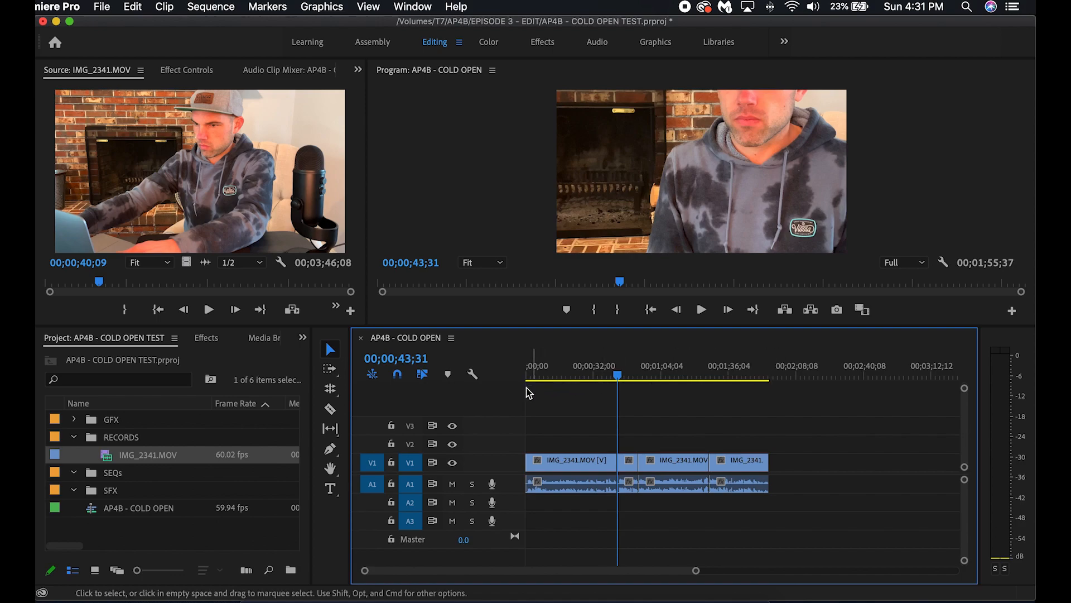
{"action": "left_click_drag", "start_coordinate": [541, 403], "coordinate": [574, 497]}
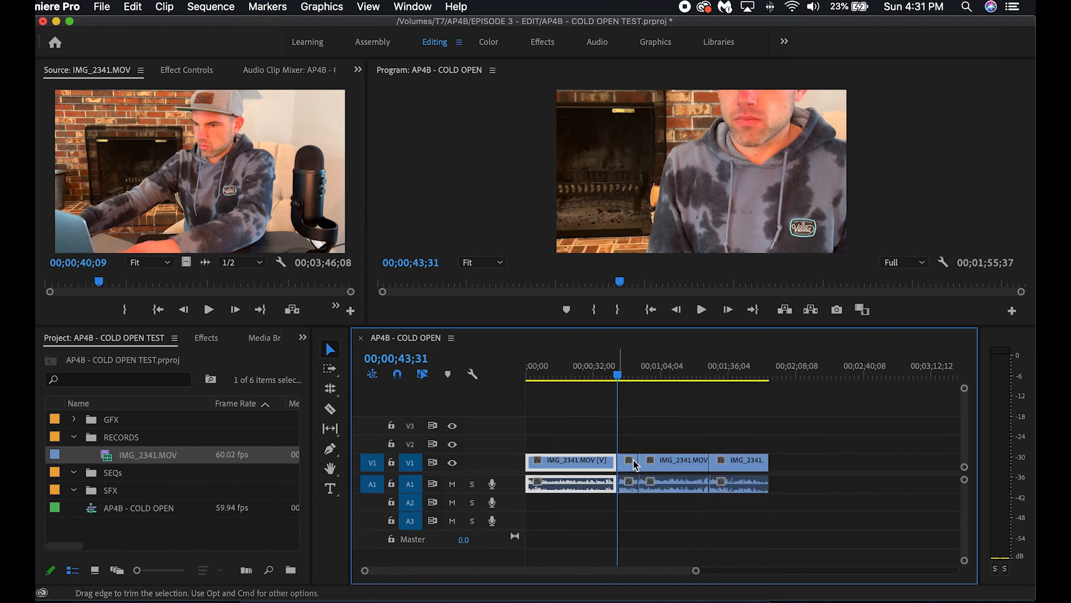
{"action": "left_click", "coordinate": [629, 467]}
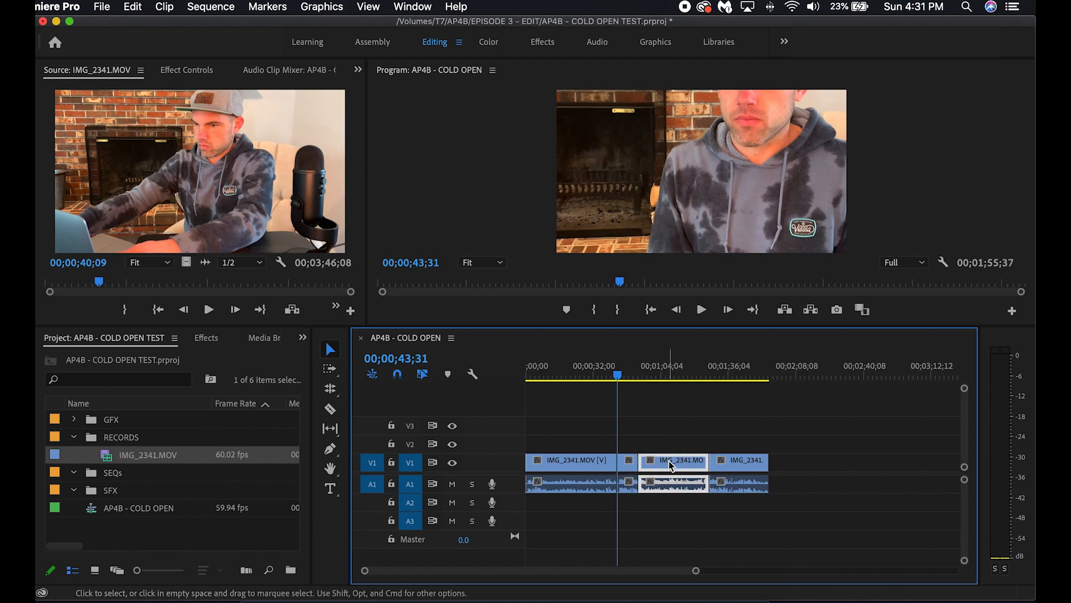
{"action": "left_click_drag", "start_coordinate": [756, 437], "coordinate": [633, 494]}
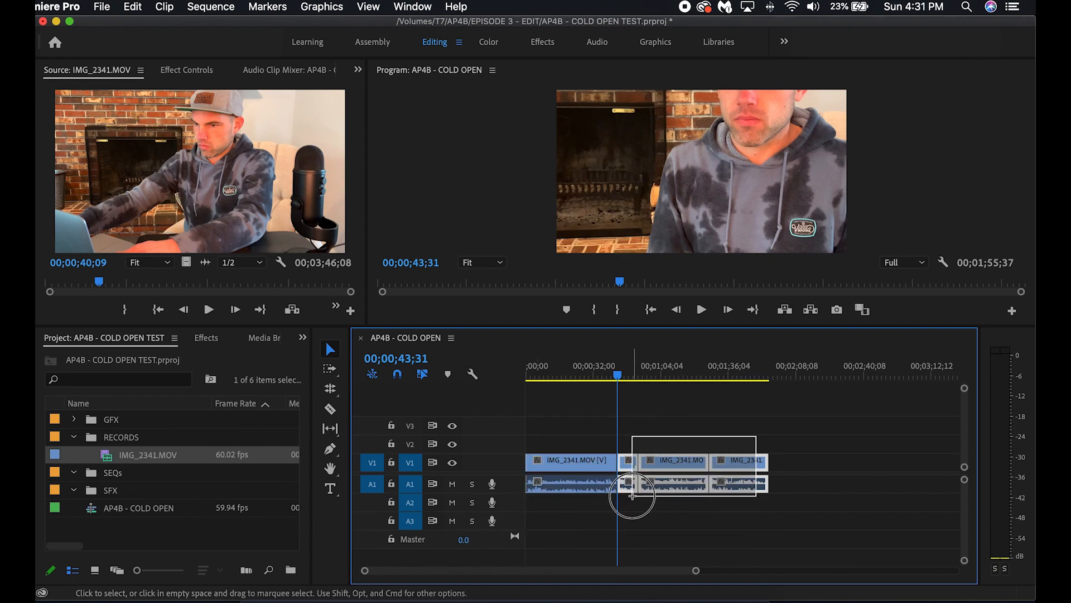
{"action": "left_click_drag", "start_coordinate": [632, 495], "coordinate": [632, 496]}
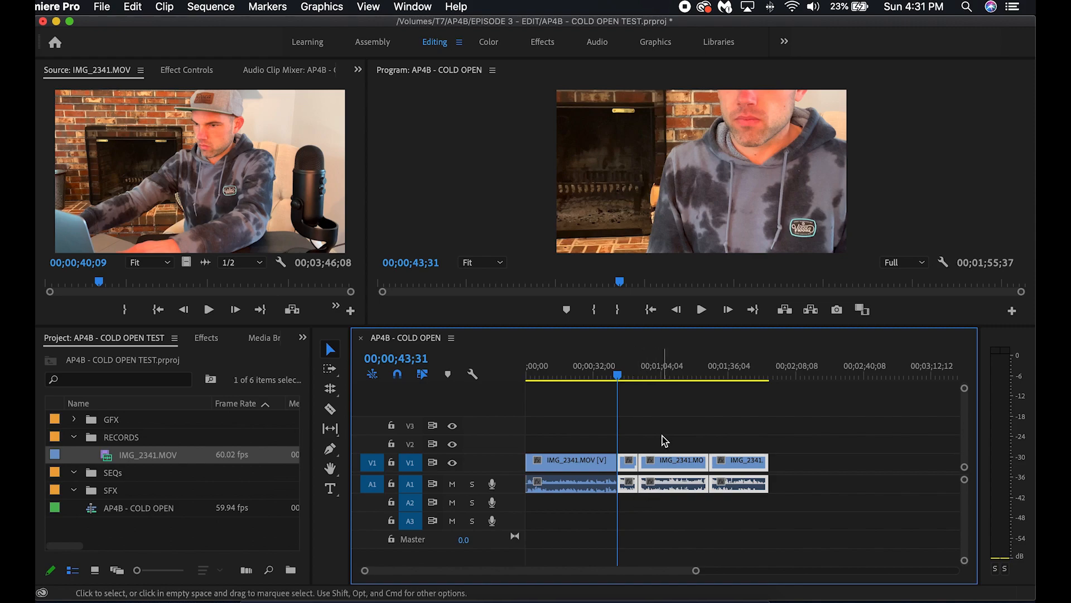
{"action": "left_click_drag", "start_coordinate": [633, 434], "coordinate": [773, 496]}
{"action": "key", "text": "super+a"}
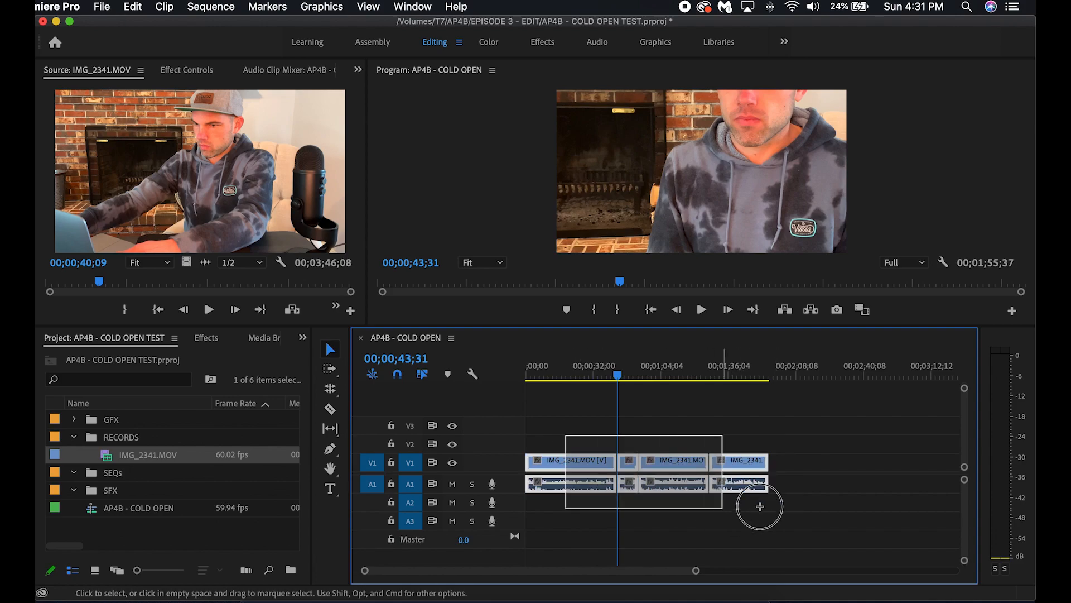
{"action": "key", "text": "Delete"}
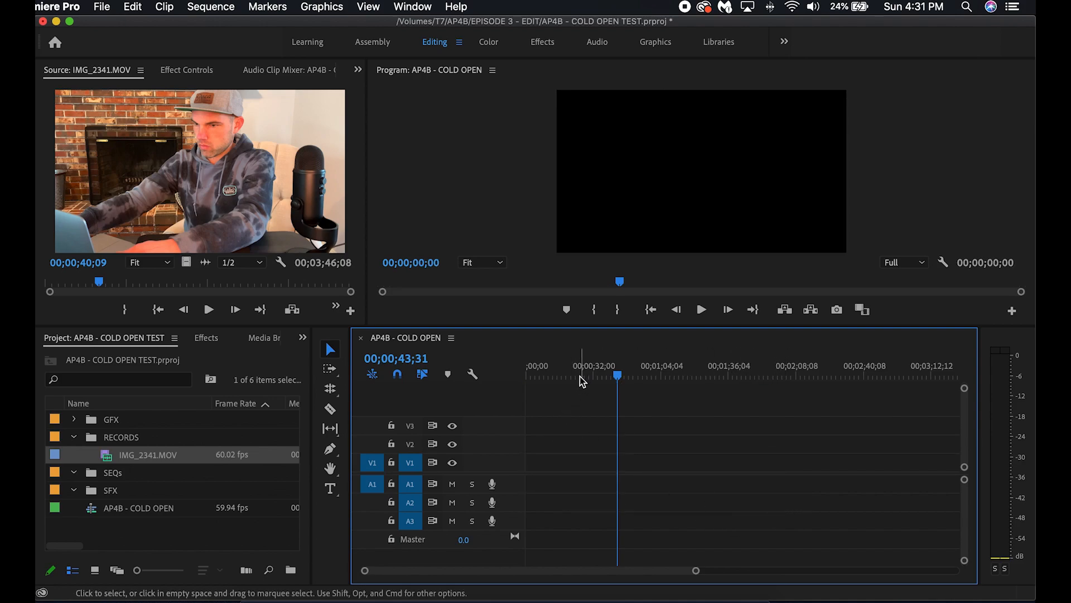
- Return the playhead to the start and place the full IMG_2341.MOV recording at the beginning of V1 and A1
{"action": "left_click_drag", "start_coordinate": [578, 377], "coordinate": [473, 375]}
{"action": "left_click_drag", "start_coordinate": [112, 461], "coordinate": [553, 467]}
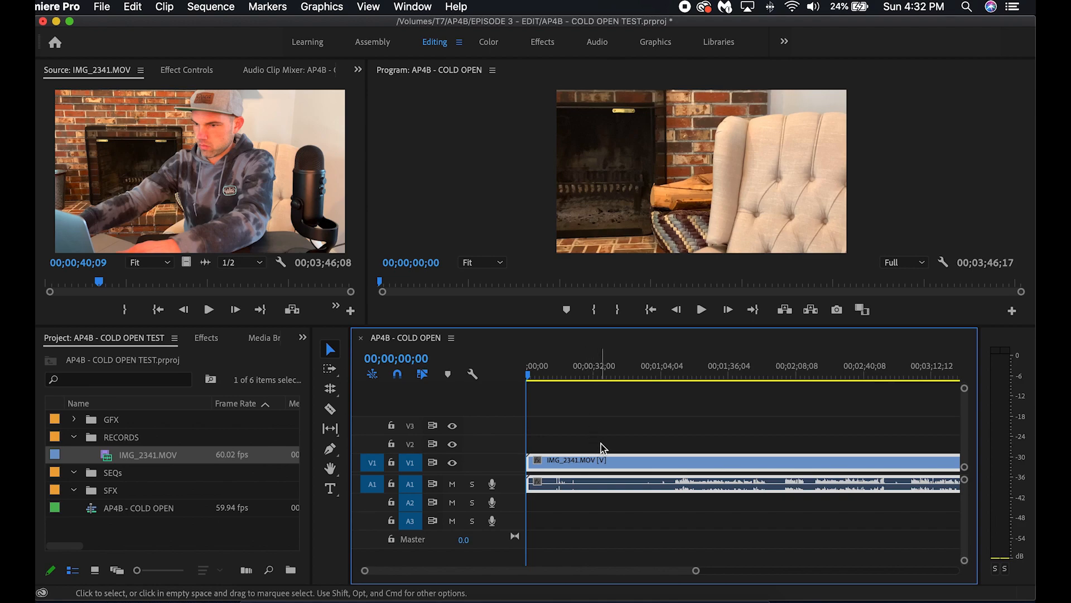
- Place the playhead at 00;01;23;31 and open the effect controls of the IMG_2341.MOV clip in the timeline
{"action": "left_click_drag", "start_coordinate": [606, 372], "coordinate": [705, 363]}
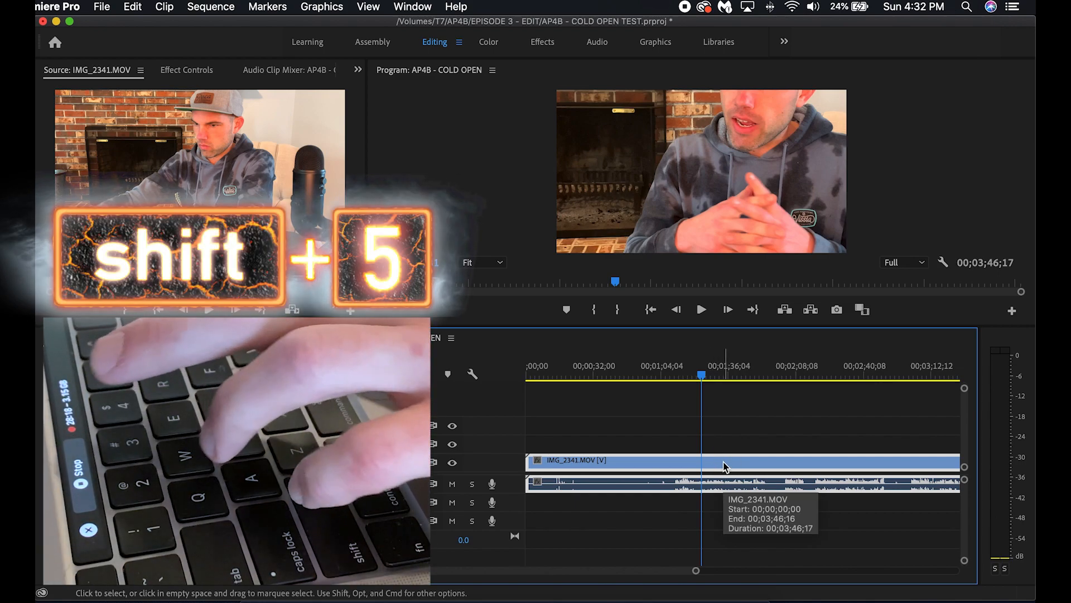
{"action": "key", "text": "shift+5"}
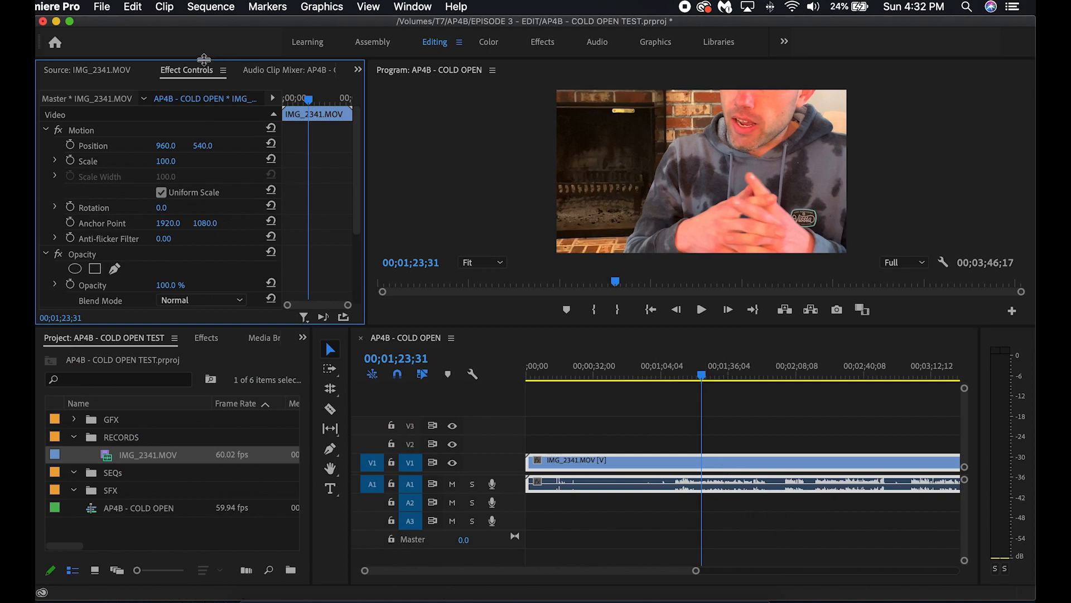
{"action": "left_click", "coordinate": [104, 70]}
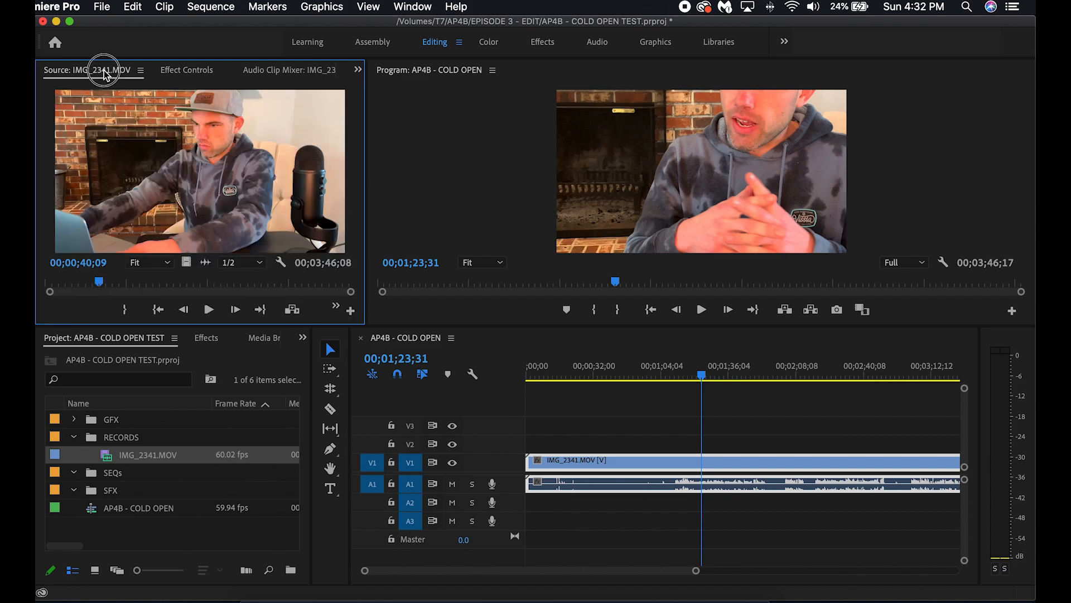
{"action": "left_click", "coordinate": [198, 71]}
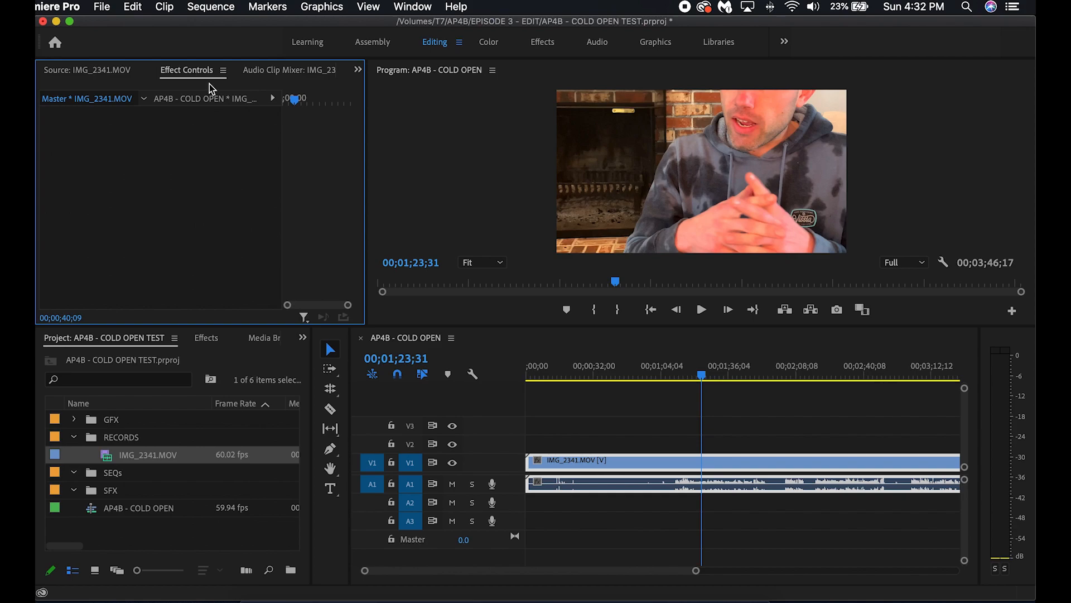
{"action": "left_click", "coordinate": [700, 457]}
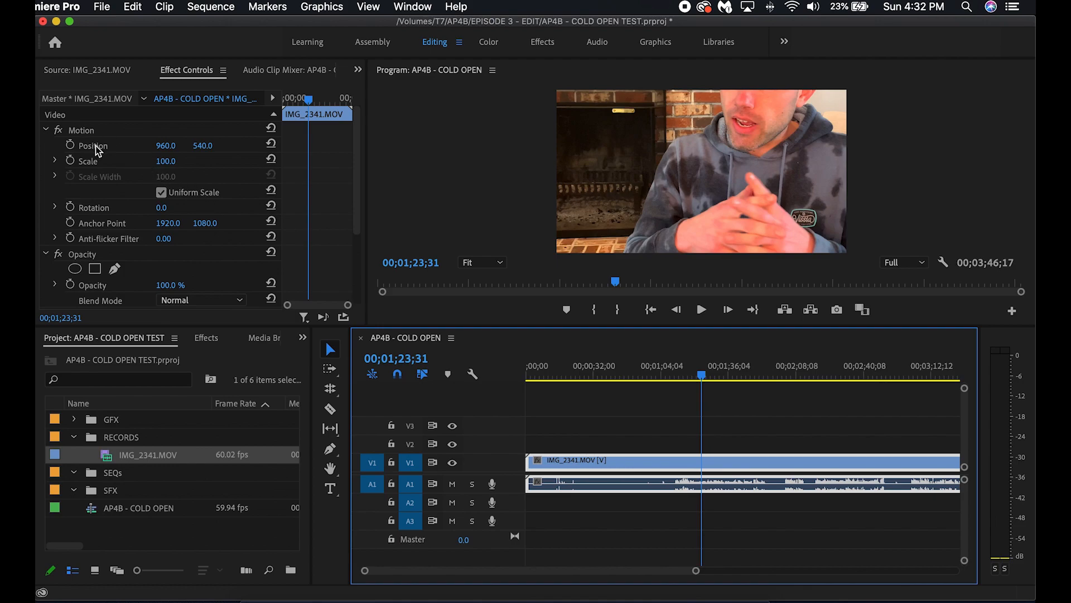
- Try rotating the clip and compare scales of 100 and 50, setting the clip's scale to 50
{"action": "left_click", "coordinate": [161, 207]}
{"action": "mouse_move", "coordinate": [161, 207]}
{"action": "left_mouse_down"}
{"action": "mouse_move", "coordinate": [185, 208]}
{"action": "mouse_move", "coordinate": [170, 204]}
{"action": "left_mouse_up"}
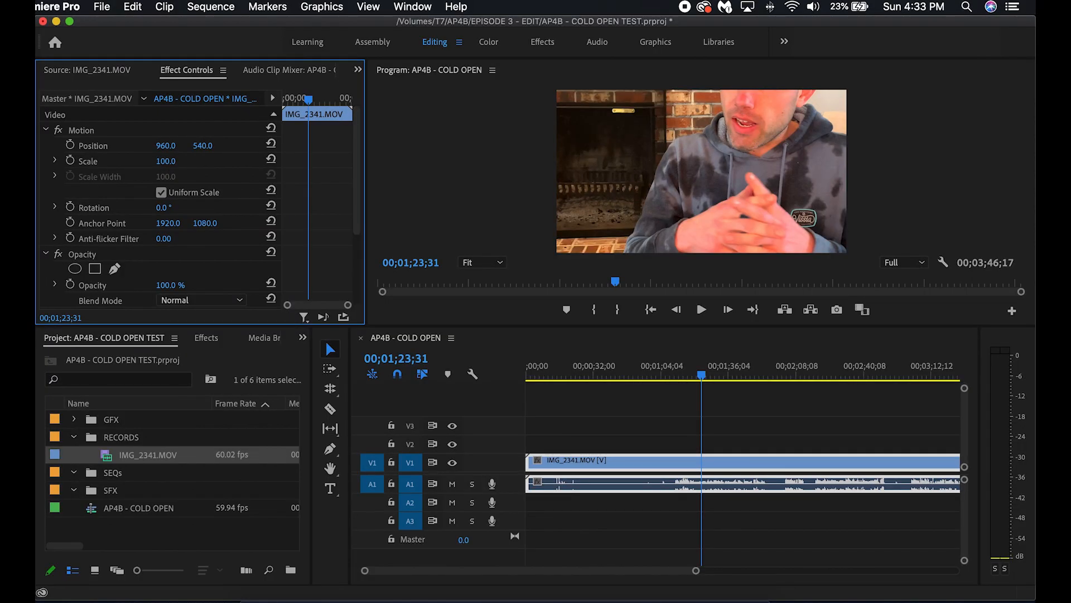
{"action": "left_click_drag", "start_coordinate": [166, 161], "coordinate": [139, 160]}
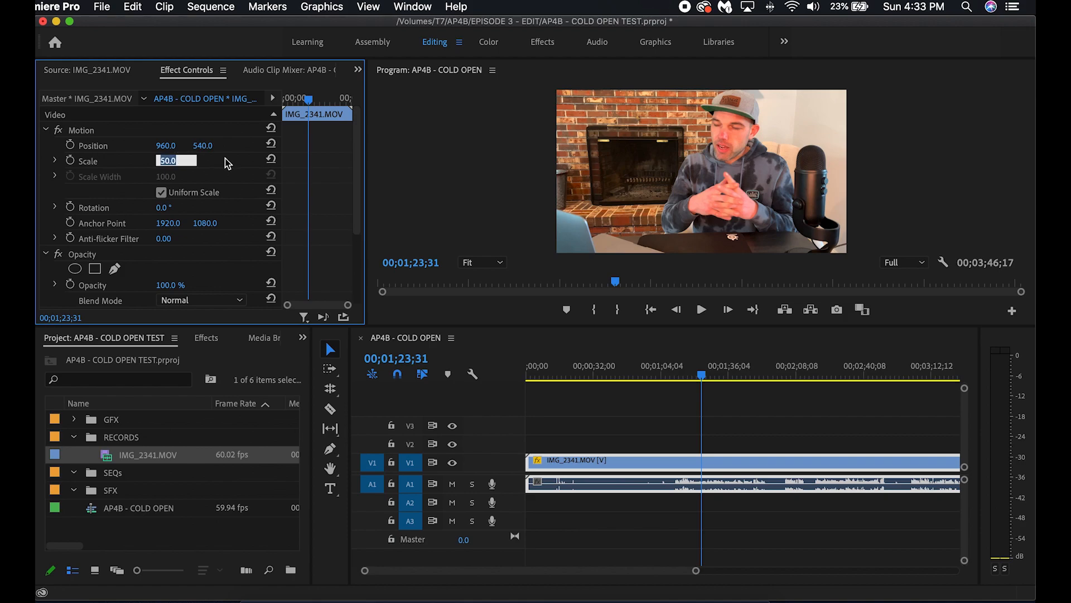
{"action": "key", "text": "Return"}
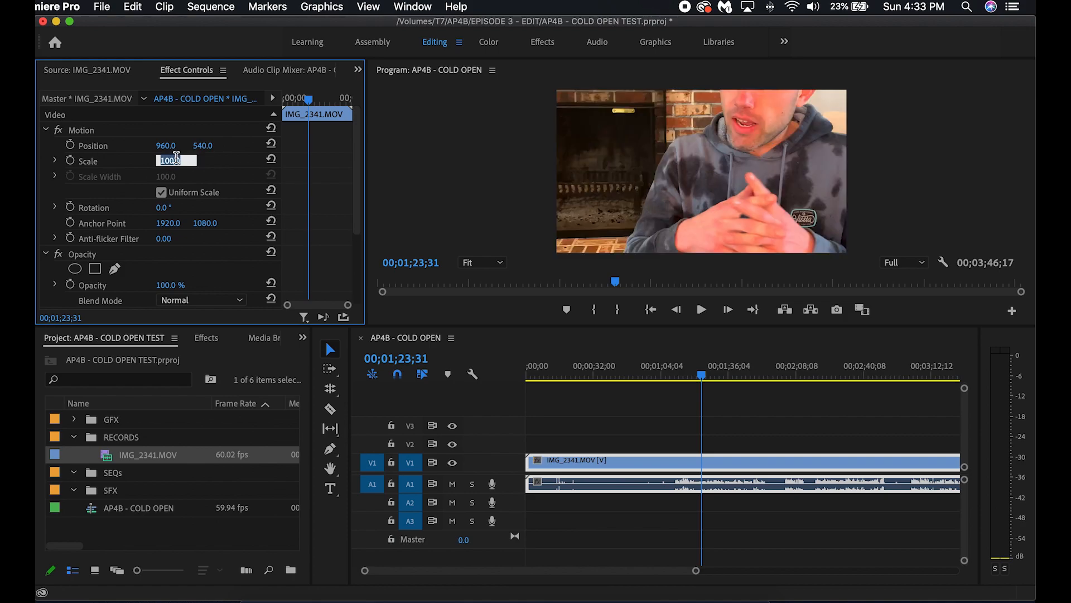
{"action": "key", "text": "Return"}
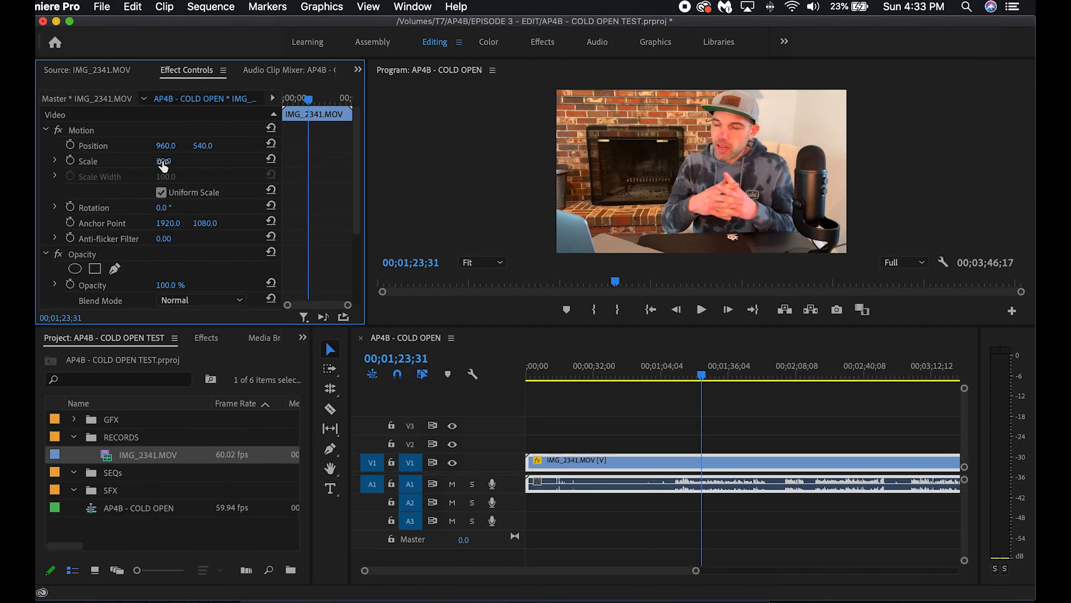
{"action": "mouse_move", "coordinate": [163, 164]}
{"action": "left_mouse_down"}
{"action": "mouse_move", "coordinate": [178, 165]}
{"action": "mouse_move", "coordinate": [168, 165]}
{"action": "left_mouse_up"}
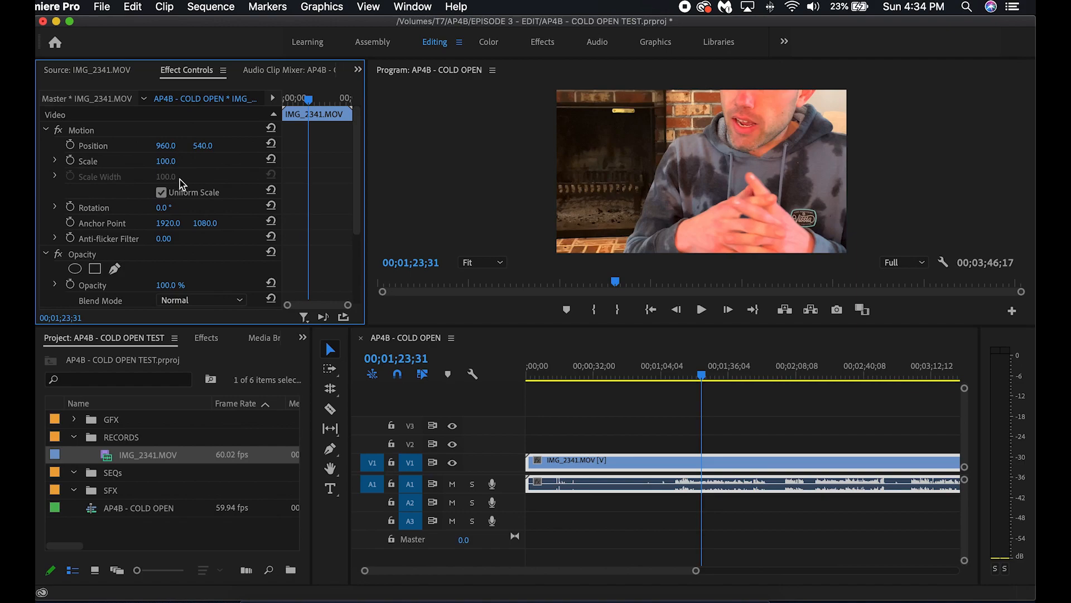
{"action": "mouse_move", "coordinate": [171, 163]}
{"action": "left_mouse_down"}
{"action": "mouse_move", "coordinate": [136, 163]}
{"action": "mouse_move", "coordinate": [150, 163]}
{"action": "left_mouse_up"}
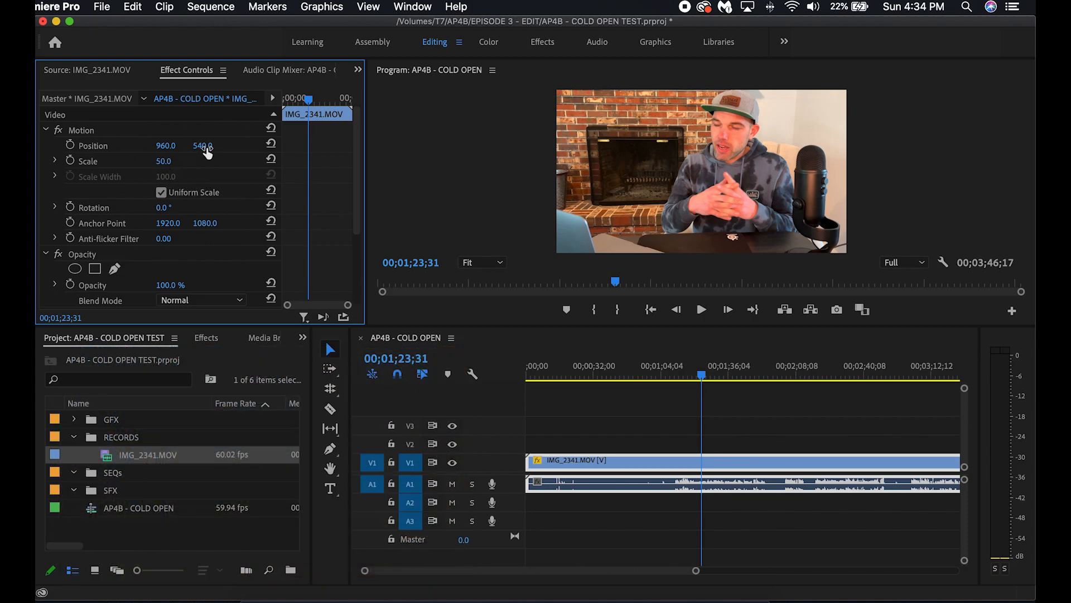
- Try shifting the clip horizontally to 732 and rotating it, restoring the horizontal position to 960 and the rotation to 0°
{"action": "left_click_drag", "start_coordinate": [206, 148], "coordinate": [174, 148]}
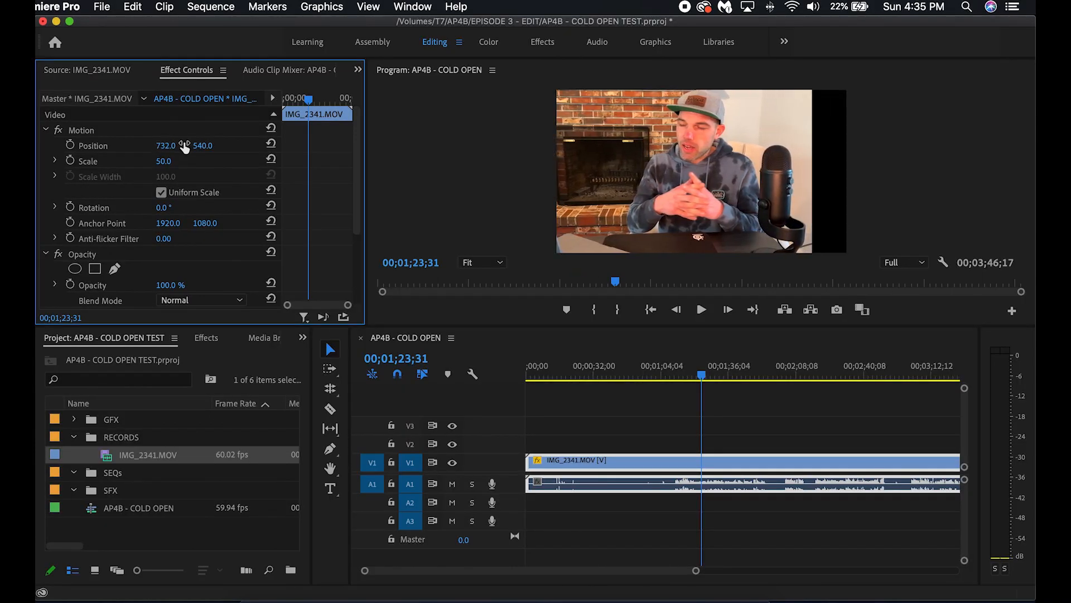
{"action": "left_click_drag", "start_coordinate": [184, 147], "coordinate": [312, 147]}
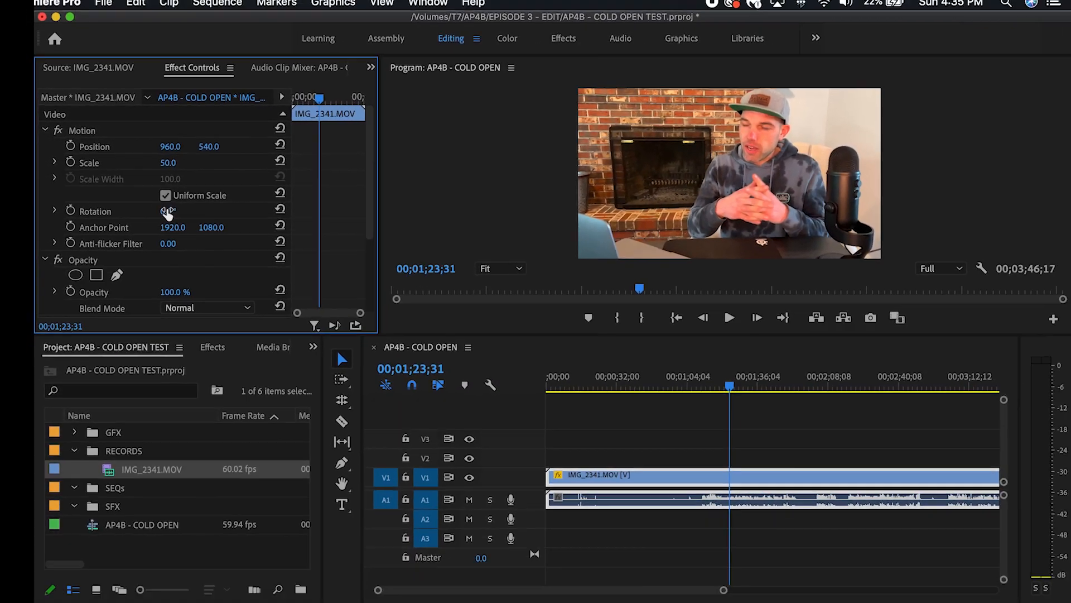
{"action": "mouse_move", "coordinate": [168, 212]}
{"action": "left_mouse_down"}
{"action": "mouse_move", "coordinate": [187, 212]}
{"action": "mouse_move", "coordinate": [152, 212]}
{"action": "mouse_move", "coordinate": [172, 208]}
{"action": "left_mouse_up"}
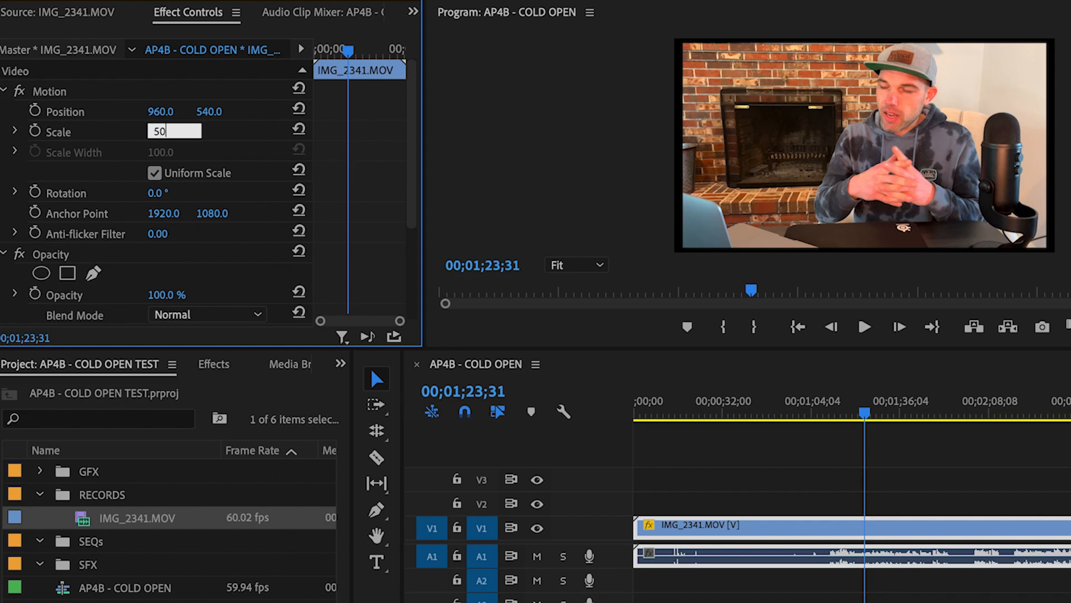
- Set the clip's scale to 50 so the picture fills the frame
{"action": "key", "text": "Return"}
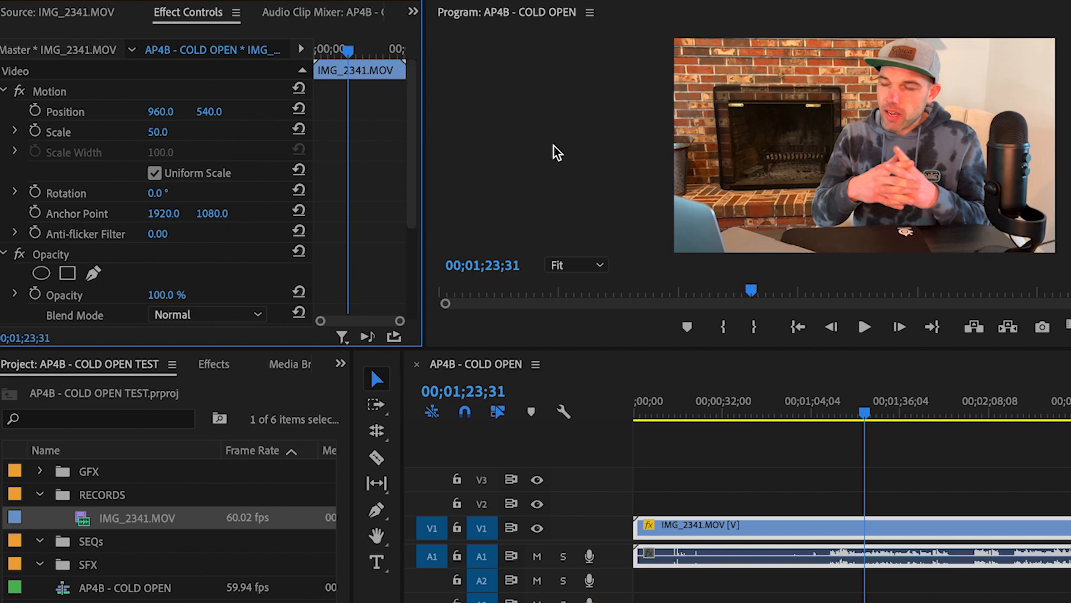
{"action": "left_click", "coordinate": [818, 467]}
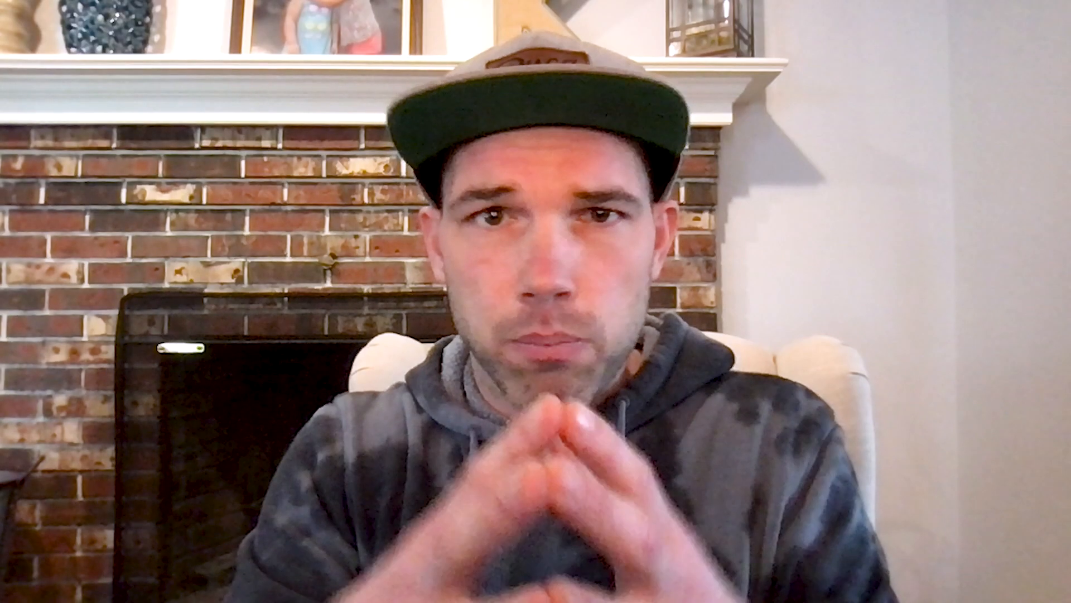
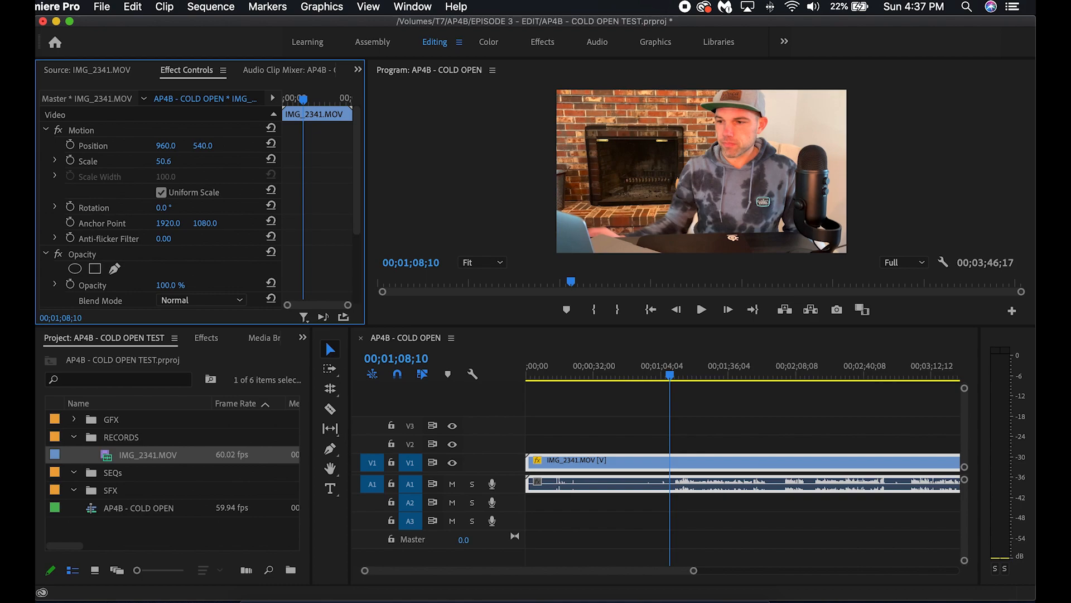
- Maximize the Program monitor to check the framing of the picture and restore the normal panel layout
{"action": "left_click", "coordinate": [571, 178]}
{"action": "key", "text": "grave"}
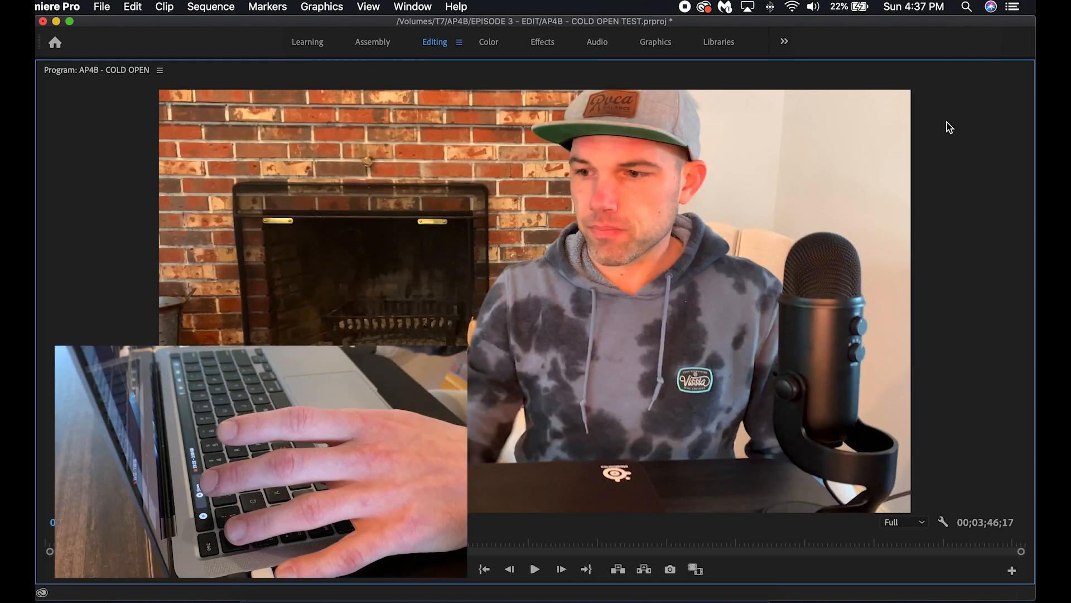
{"action": "key", "text": "grave"}
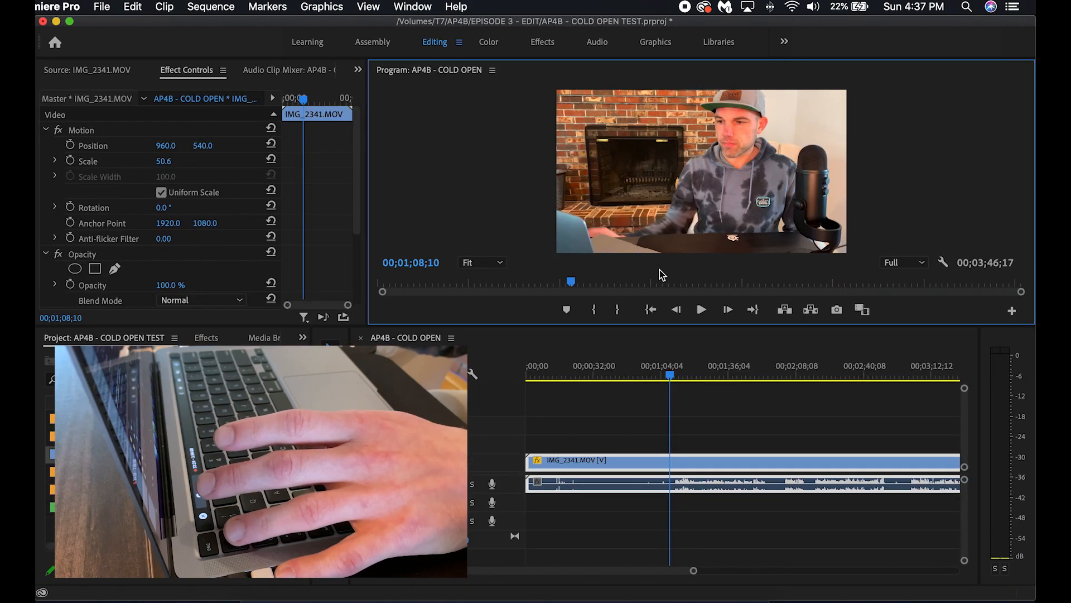
- Set the clip's scale to 50 and check the framing in the maximized Program monitor, restoring the panel layout
{"action": "left_click", "coordinate": [163, 161]}
{"action": "key", "text": "Return"}
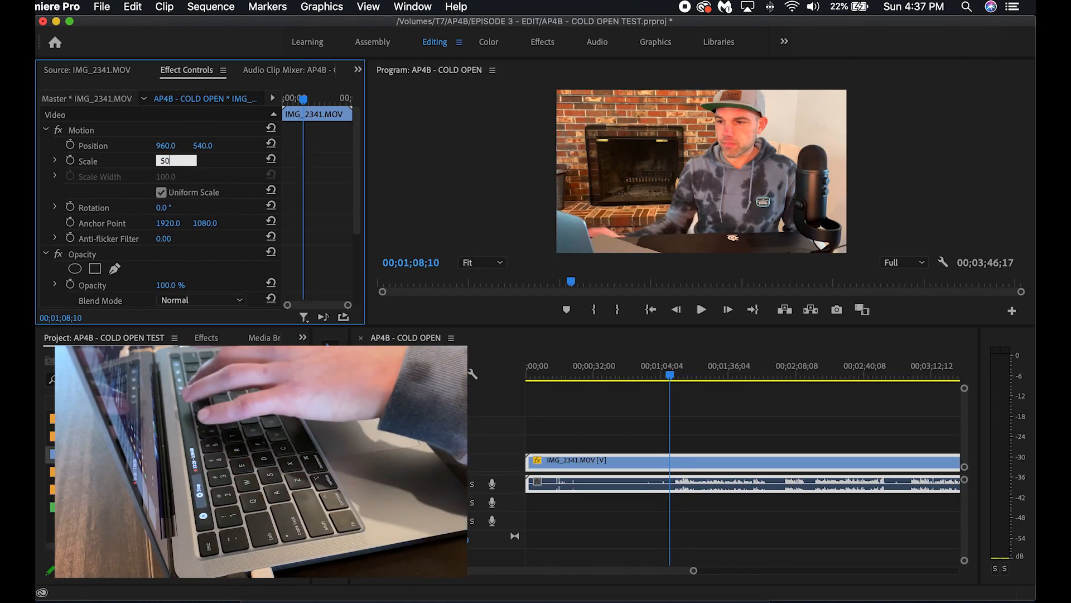
{"action": "key", "text": "grave"}
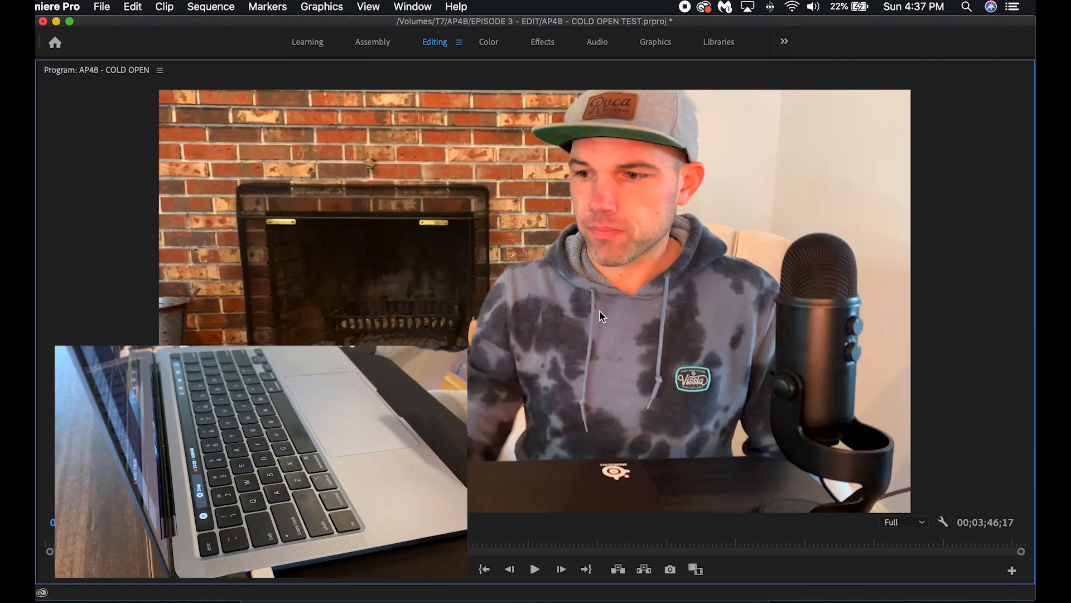
{"action": "key", "text": "grave"}
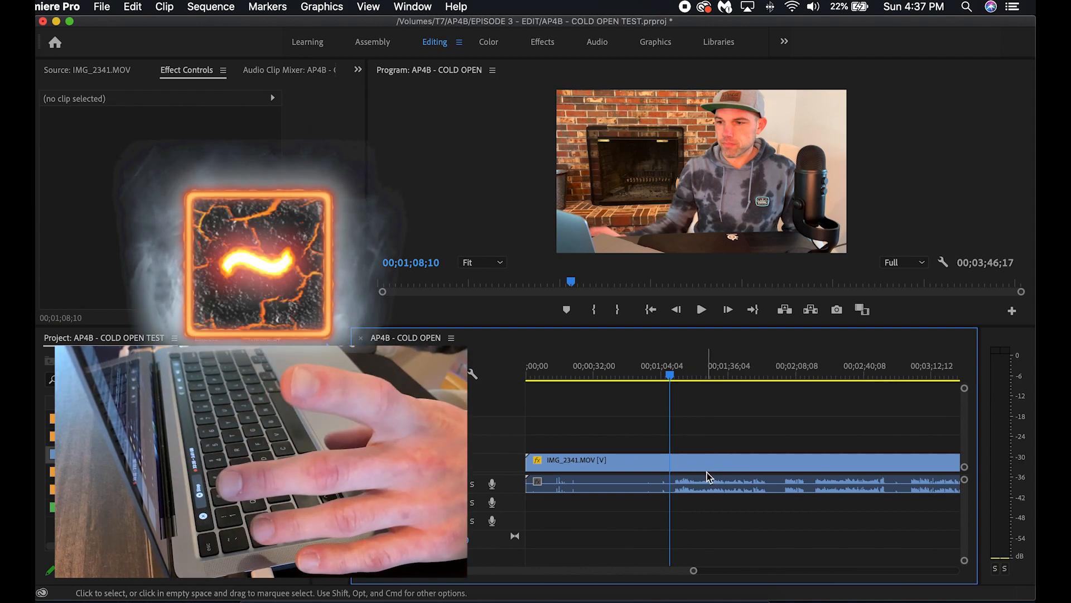
- Try duplicating the IMG_2341.MOV audio onto track A2 in the maximized timeline and remove the copy
{"action": "left_click", "coordinate": [712, 492]}
{"action": "key", "text": "grave"}
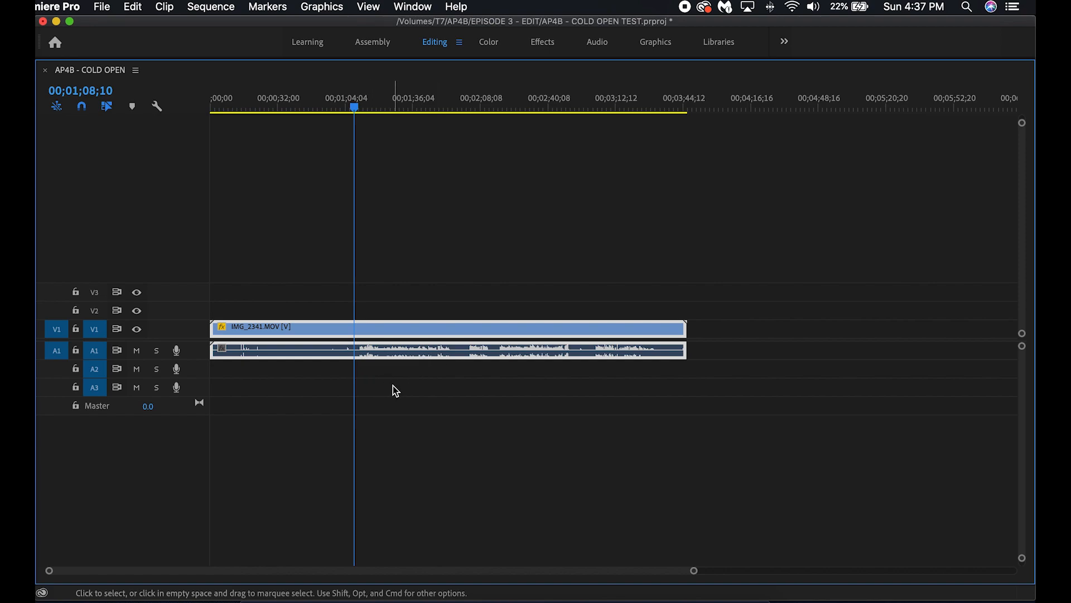
{"action": "left_click_drag", "start_coordinate": [420, 357], "coordinate": [441, 373]}
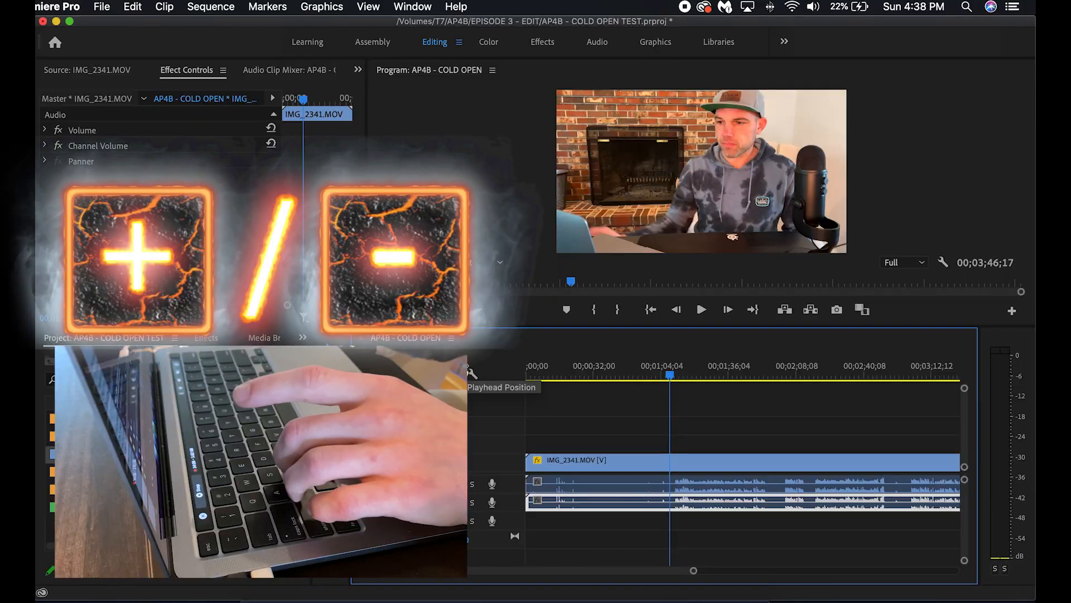
{"action": "key", "text": "Delete"}
- Examine the whole clip and its audio waveform on the timeline at both wide and close magnification
{"action": "key", "text": "minus"}
{"action": "key", "text": "minus"}
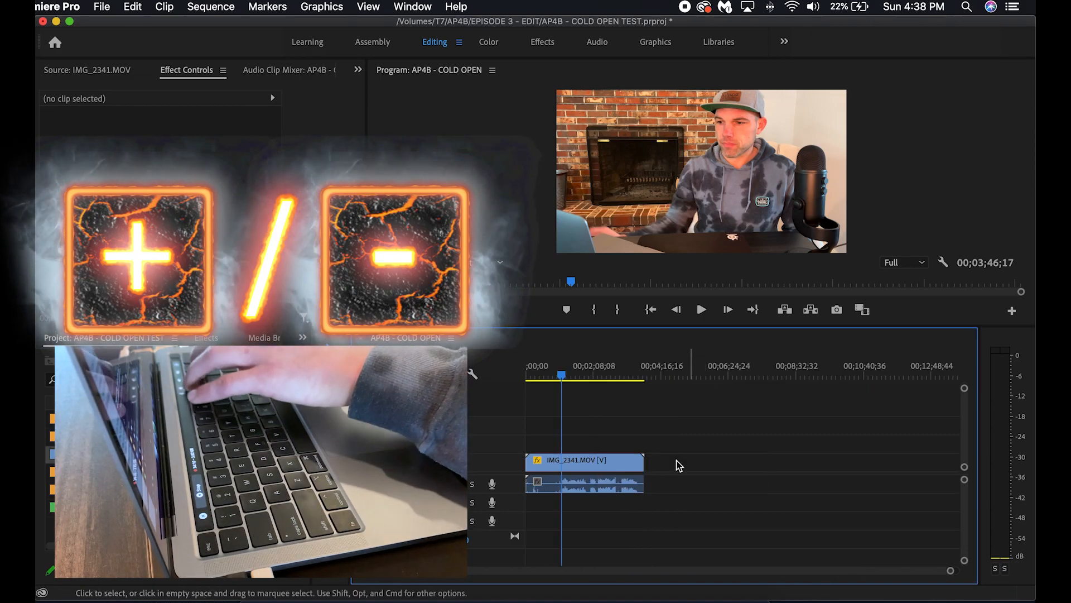
{"action": "key", "text": "equal"}
{"action": "key", "text": "equal"}
{"action": "key", "text": "equal"}
{"action": "key", "text": "minus"}
{"action": "key", "text": "minus"}
{"action": "key", "text": "minus"}
{"action": "key", "text": "equal"}
{"action": "key", "text": "equal"}
{"action": "key", "text": "equal"}
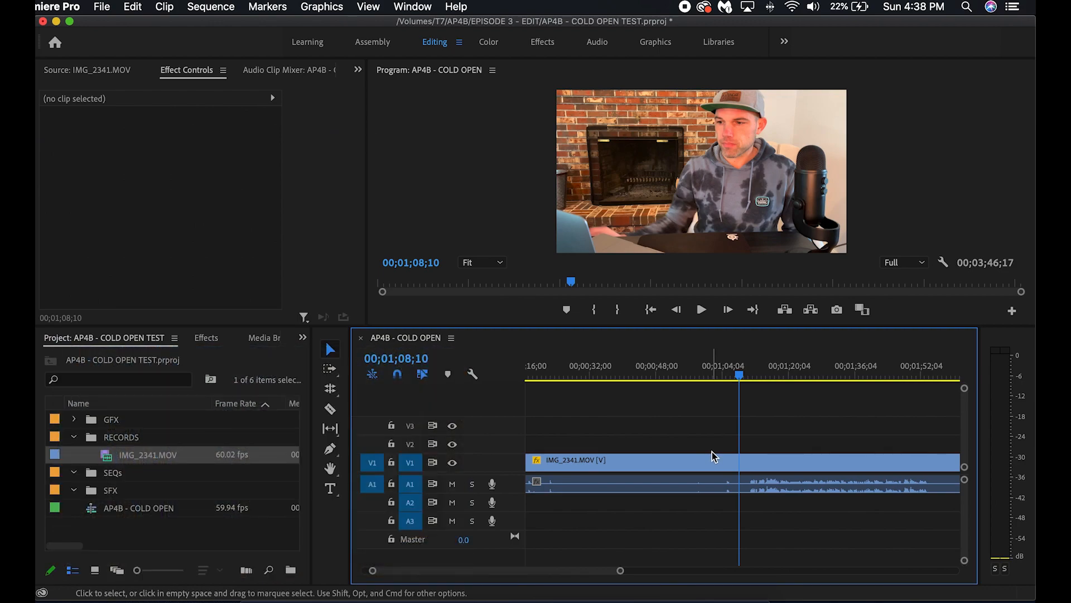
- Place the playhead at 00;01;10;50, just before the speech starts in the waveform
{"action": "left_click", "coordinate": [750, 373]}
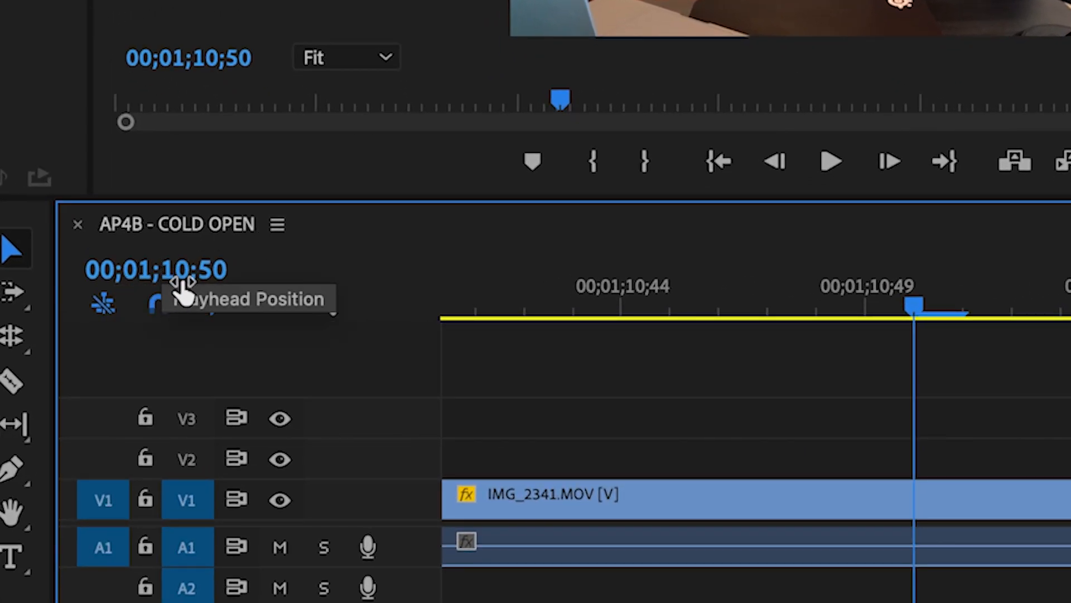
{"action": "left_click", "coordinate": [914, 300]}
{"action": "left_click_drag", "start_coordinate": [930, 301], "coordinate": [953, 307]}
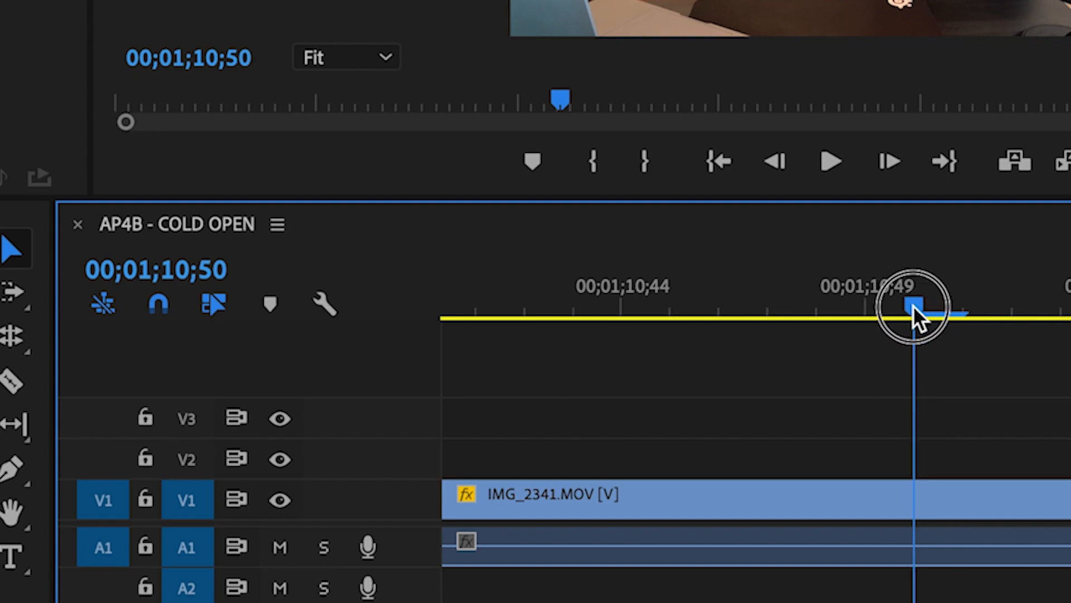
{"action": "left_click_drag", "start_coordinate": [852, 305], "coordinate": [910, 308]}
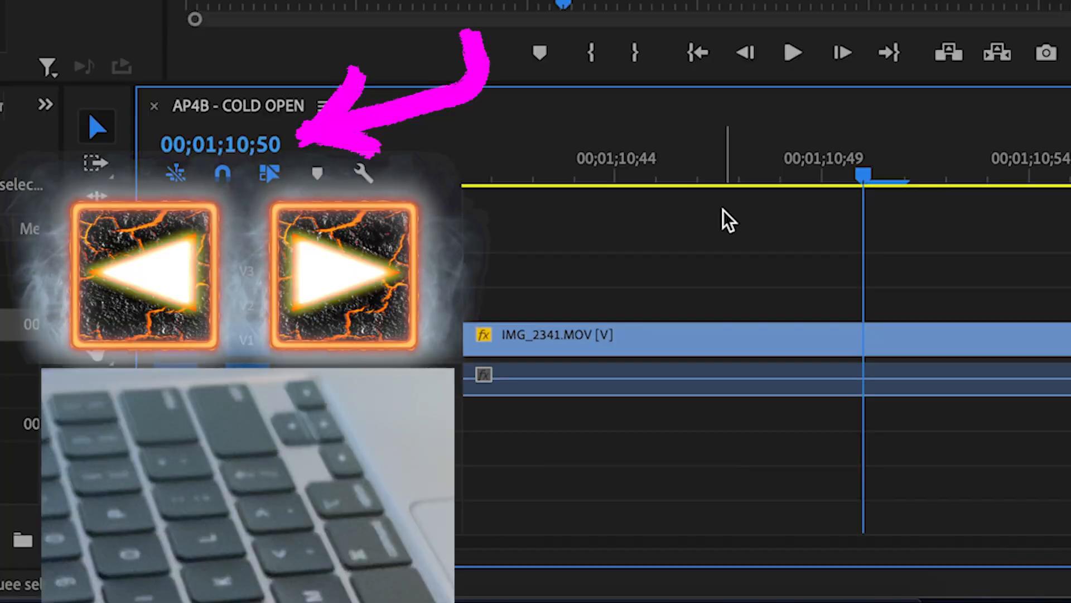
- Step the playhead single frames forward past 00;01;10;52 and back to 00;01;10;50
{"action": "key", "text": "Right"}
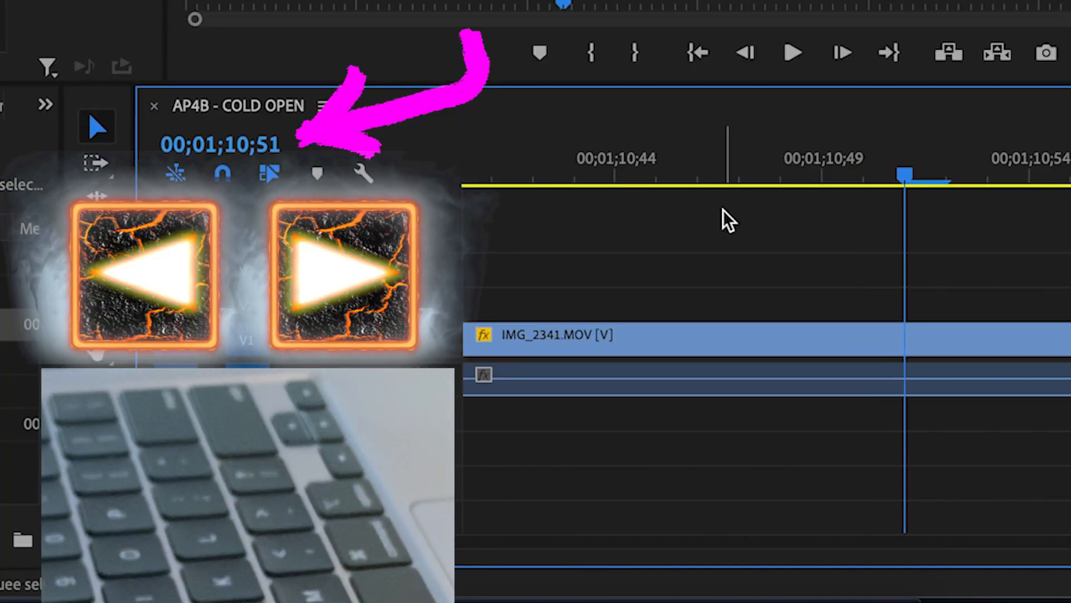
{"action": "key", "text": "Right"}
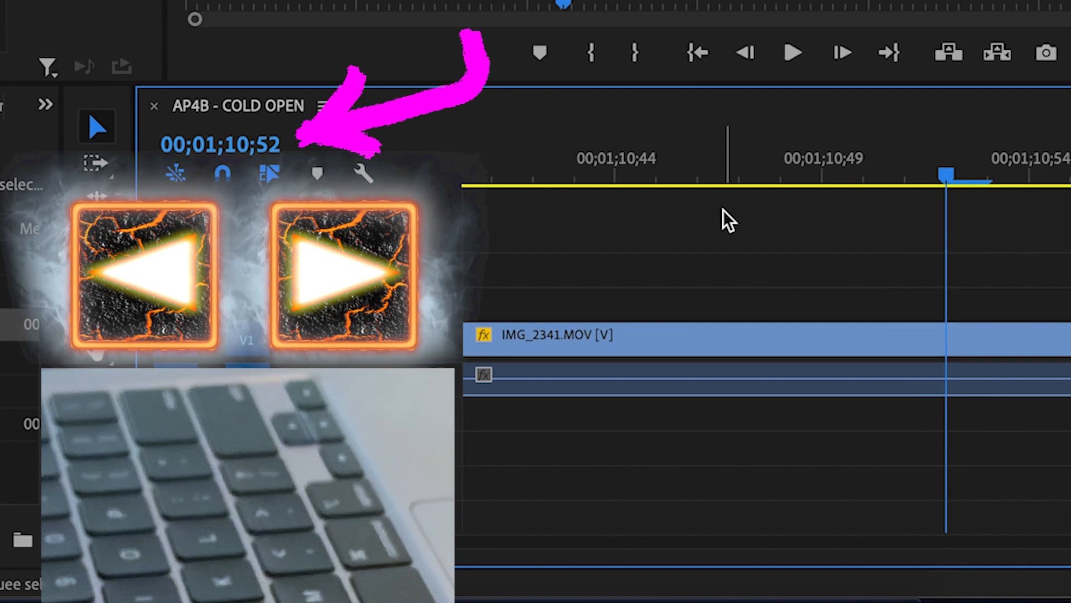
{"action": "key", "text": "Right"}
{"action": "key", "text": "Left"}
{"action": "key", "text": "Left"}
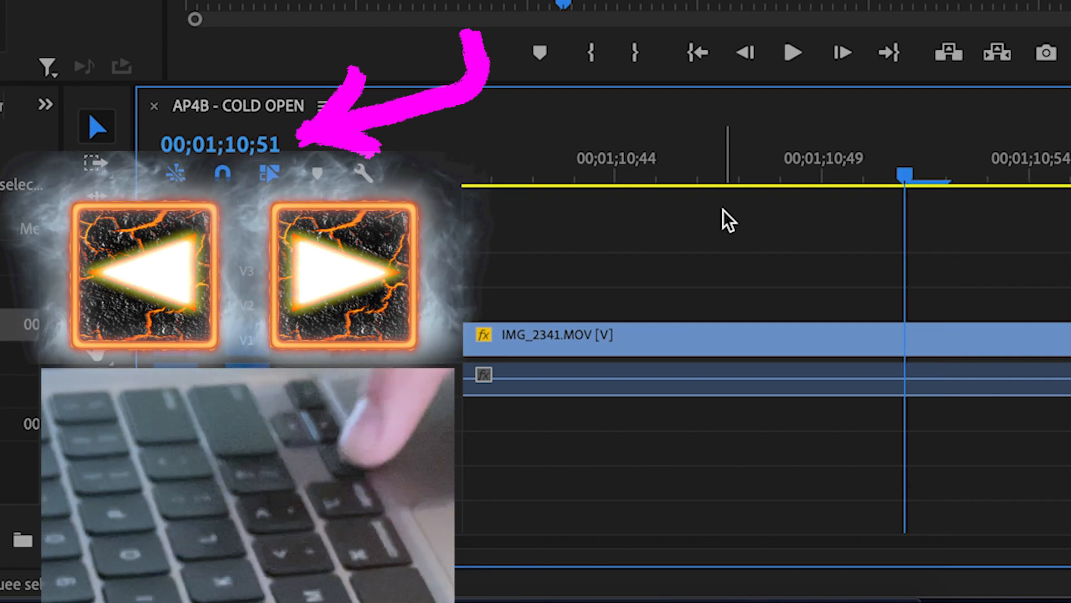
{"action": "key", "text": "Left"}
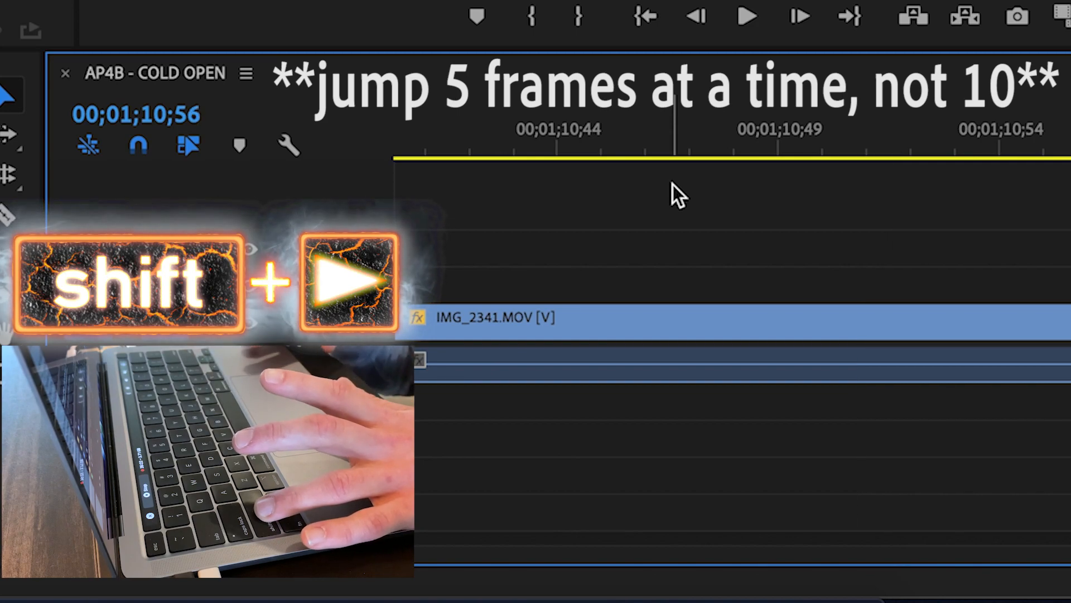
- Advance the playhead through the speech in five-frame jumps, past 00;01;23;16
{"action": "key", "text": "shift+Right"}
{"action": "key", "text": "shift+Right"}
{"action": "key", "text": "shift+Right"}
{"action": "key", "text": "shift+Right"}
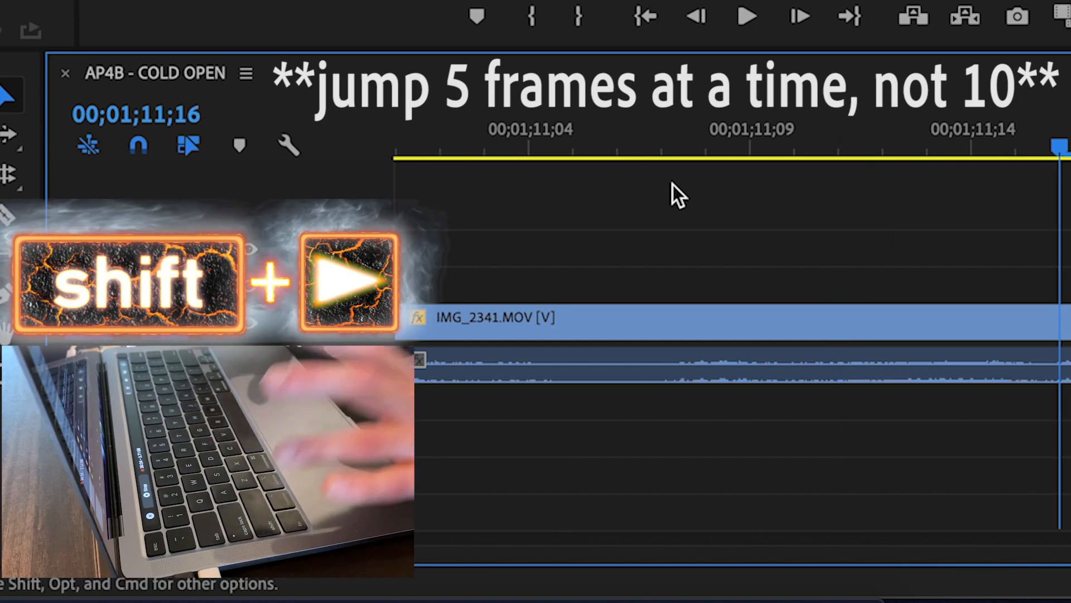
{"action": "key", "text": "minus"}
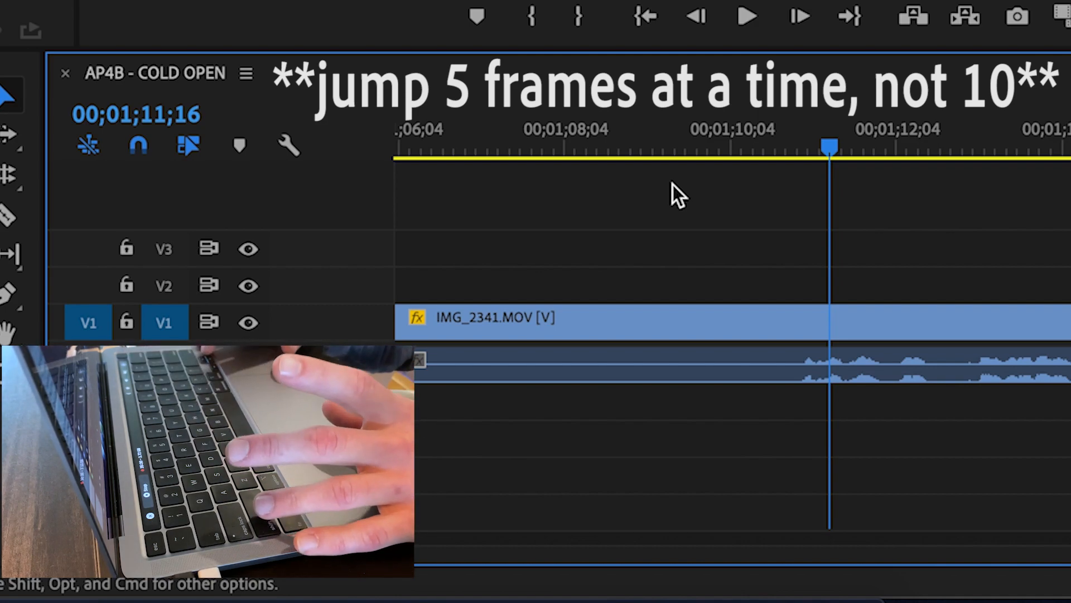
{"action": "key", "text": "minus"}
{"action": "key", "text": "minus"}
{"action": "key", "text": "shift+Right"}
{"action": "key", "text": "shift+Right"}
{"action": "key", "text": "shift+Right"}
{"action": "key", "text": "shift+Right"}
{"action": "key", "text": "shift+Right"}
{"action": "key", "text": "shift+Right"}
{"action": "key", "text": "shift+Right"}
{"action": "key", "text": "shift+Right"}
{"action": "key", "text": "shift+Right"}
{"action": "key", "text": "shift+Right"}
{"action": "key", "text": "shift+Right"}
{"action": "key", "text": "shift+Right"}
{"action": "key", "text": "shift+Right"}
{"action": "key", "text": "shift+Right"}
{"action": "key", "text": "shift+Right"}
{"action": "key", "text": "shift+Right"}
{"action": "key", "text": "shift+Right"}
{"action": "key", "text": "shift+Right"}
{"action": "key", "text": "shift+Right"}
{"action": "key", "text": "shift+Right"}
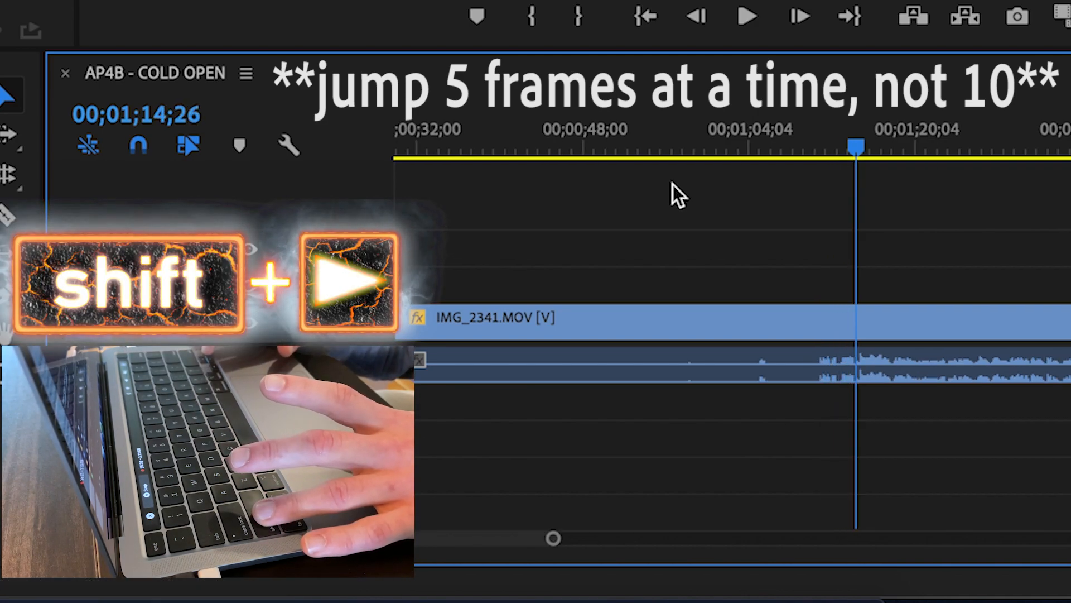
{"action": "key", "text": "shift+Right"}
{"action": "key", "text": "shift+Right"}
{"action": "key", "text": "shift+Right"}
{"action": "key", "text": "shift+Right"}
{"action": "key", "text": "shift+Right"}
{"action": "key", "text": "shift+Right"}
{"action": "key", "text": "shift+Right"}
{"action": "key", "text": "shift+Right"}
{"action": "key", "text": "shift+Right"}
{"action": "key", "text": "shift+Right"}
{"action": "key", "text": "shift+Right"}
{"action": "key", "text": "shift+Right"}
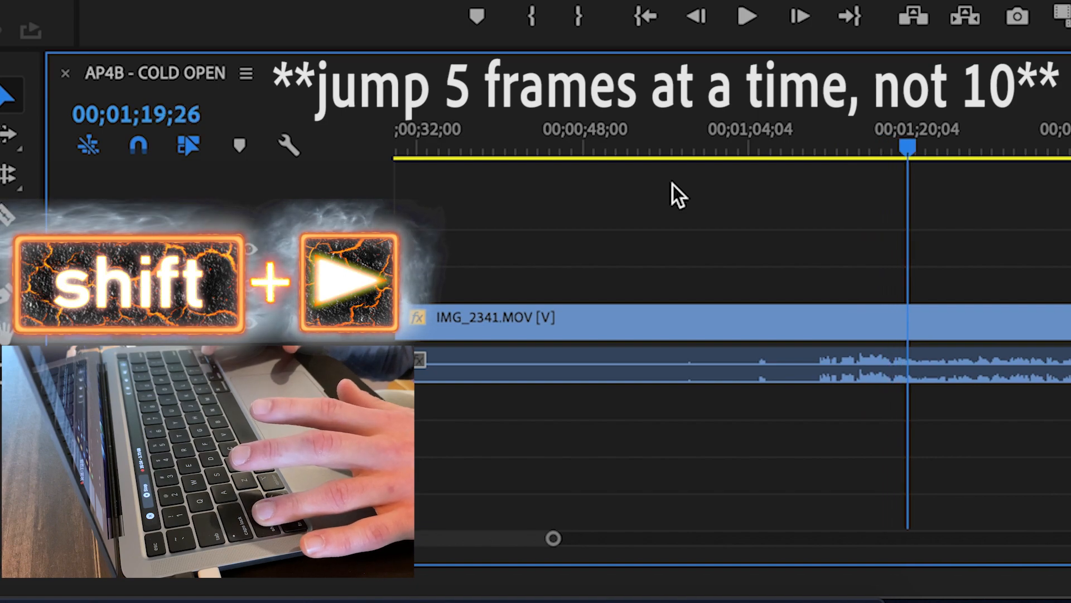
{"action": "key", "text": "shift+Right"}
{"action": "key", "text": "shift+Right"}
{"action": "key", "text": "shift+Right"}
{"action": "key", "text": "shift+Right"}
{"action": "key", "text": "shift+Right"}
{"action": "key", "text": "shift+Right"}
{"action": "key", "text": "shift+Right"}
{"action": "key", "text": "shift+Right"}
{"action": "key", "text": "shift+Right"}
{"action": "key", "text": "shift+Right"}
{"action": "key", "text": "shift+Right"}
{"action": "key", "text": "shift+Right"}
{"action": "key", "text": "shift+Right"}
{"action": "key", "text": "shift+Right"}
{"action": "key", "text": "shift+Right"}
{"action": "key", "text": "shift+Right"}
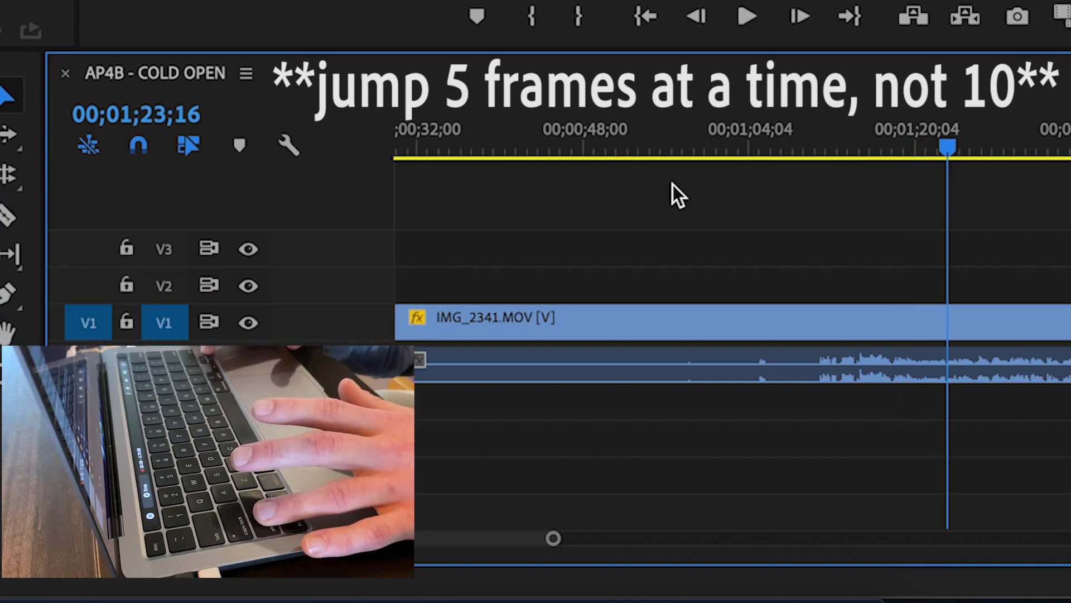
{"action": "key", "text": "shift+Right"}
{"action": "key", "text": "shift+Right"}
{"action": "key", "text": "shift+Right"}
{"action": "key", "text": "shift+Right"}
{"action": "key", "text": "shift+Right"}
{"action": "key", "text": "shift+Right"}
{"action": "key", "text": "shift+Right"}
{"action": "key", "text": "shift+Right"}
{"action": "key", "text": "shift+Right"}
{"action": "key", "text": "shift+Right"}
{"action": "key", "text": "shift+Right"}
{"action": "key", "text": "shift+Right"}
{"action": "key", "text": "shift+Right"}
{"action": "key", "text": "shift+Right"}
{"action": "key", "text": "shift+Right"}
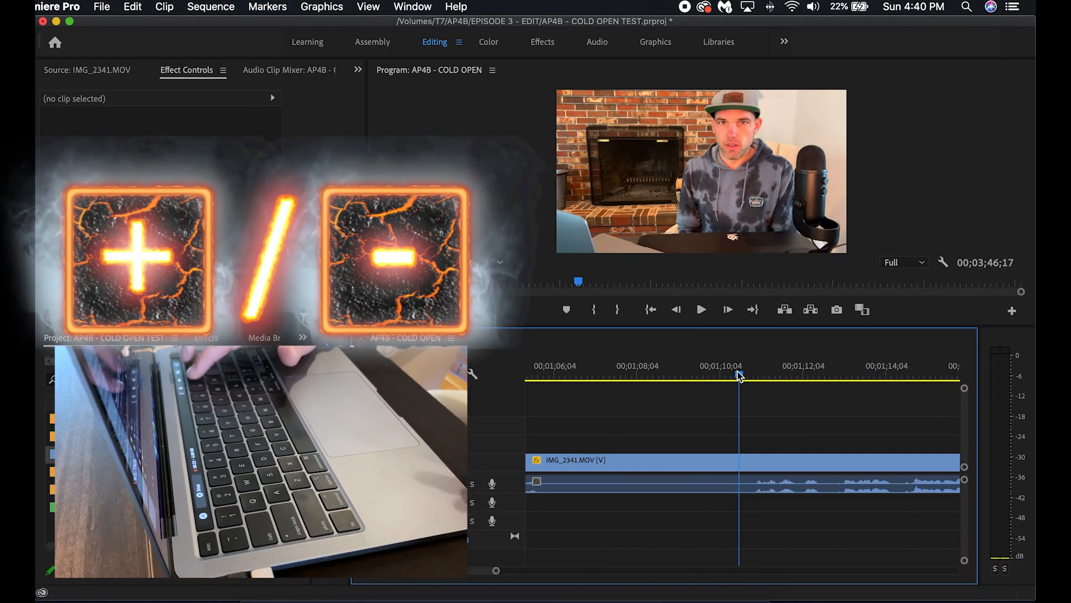
- Ripple-trim the unused footage before the speech off the clip's start and trim its end at 00;02;20;39
{"action": "key", "text": "minus"}
{"action": "key", "text": "q"}
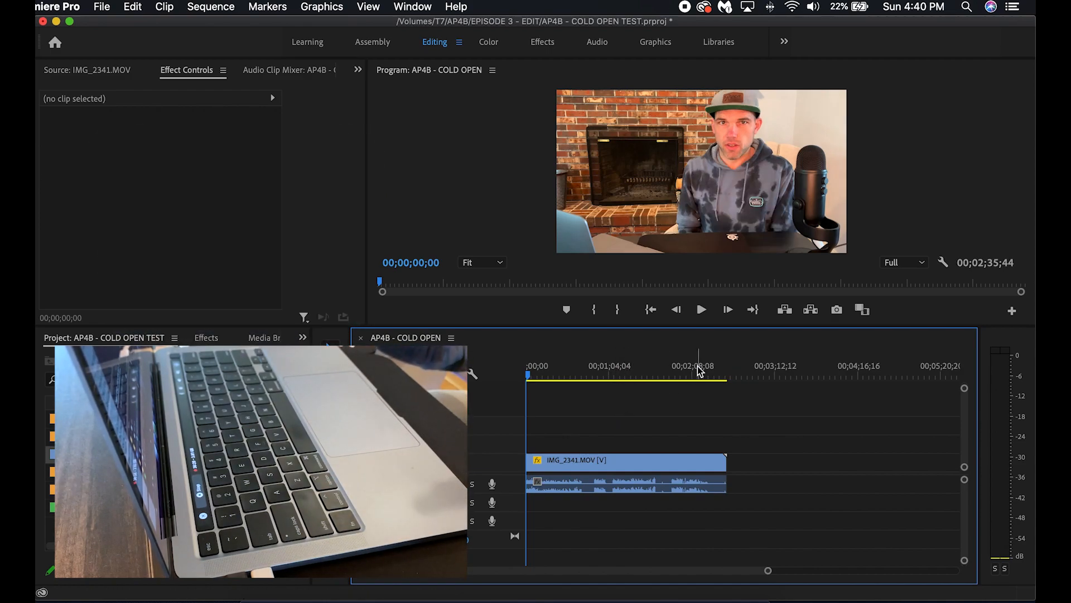
{"action": "key", "text": "w"}
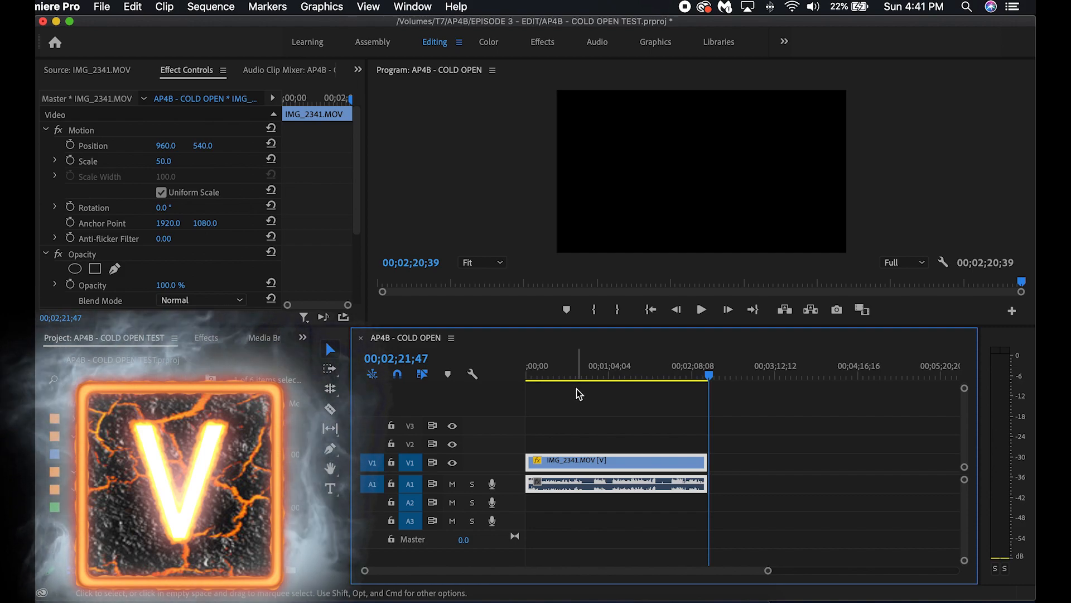
- Try selecting and deselecting the trimmed clip with the Selection tool, including marquee selections around its end
{"action": "key", "text": "a"}
{"action": "key", "text": "v"}
{"action": "left_click_drag", "start_coordinate": [634, 430], "coordinate": [586, 433]}
{"action": "left_click", "coordinate": [671, 440]}
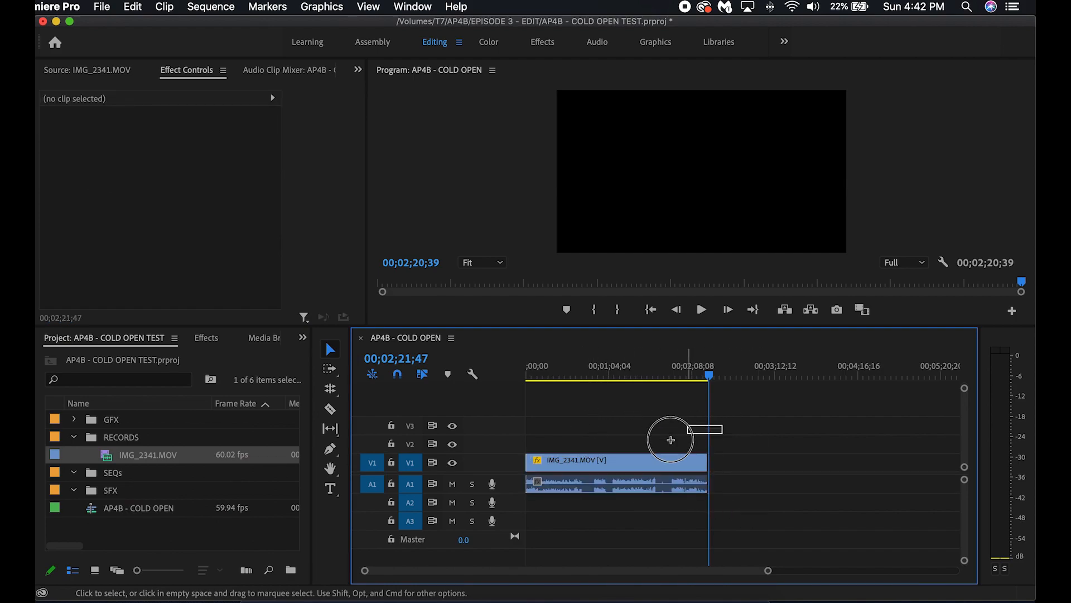
{"action": "left_click", "coordinate": [629, 469]}
{"action": "left_click_drag", "start_coordinate": [804, 443], "coordinate": [632, 502]}
{"action": "mouse_move", "coordinate": [746, 445]}
{"action": "left_mouse_down"}
{"action": "mouse_move", "coordinate": [725, 431]}
{"action": "mouse_move", "coordinate": [748, 446]}
{"action": "left_mouse_up"}
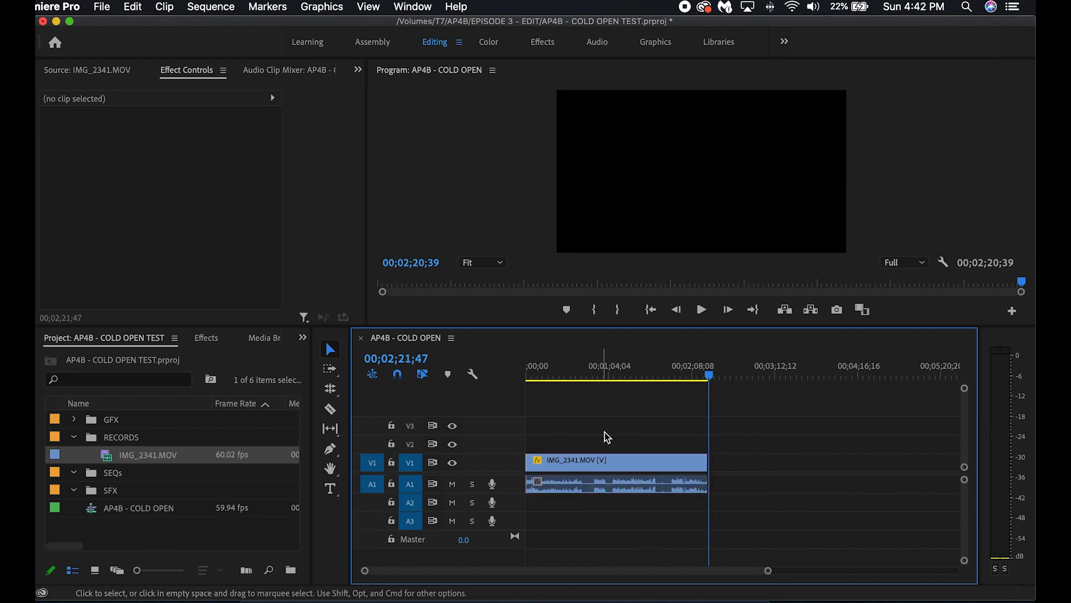
- Split the clip at 00;00;51;46 and again at 00;01;14;35
{"action": "left_click_drag", "start_coordinate": [600, 368], "coordinate": [596, 355]}
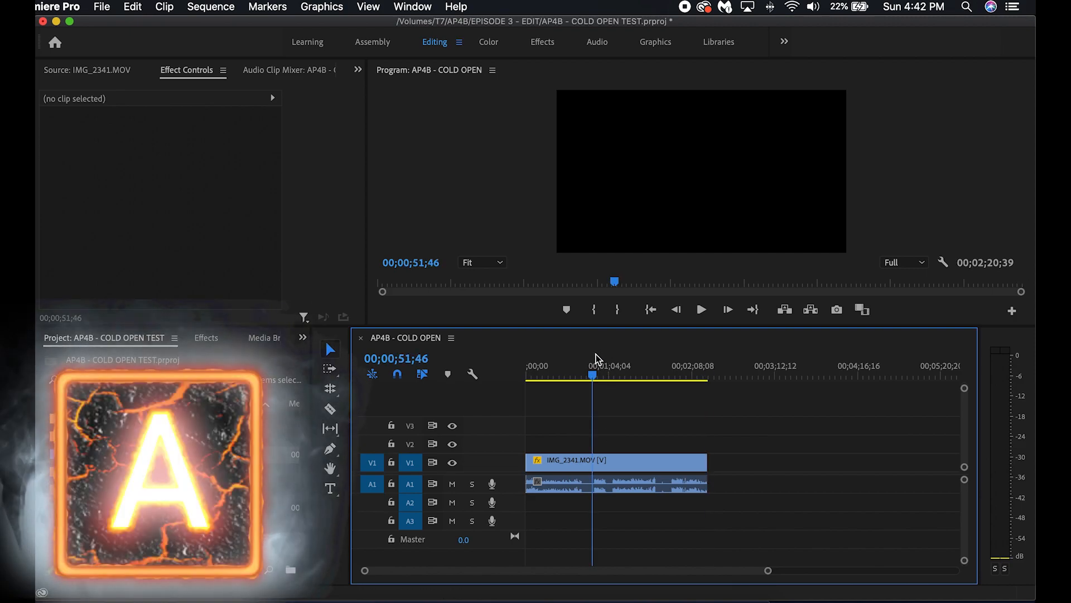
{"action": "key", "text": "super+k"}
{"action": "left_click", "coordinate": [621, 369]}
{"action": "key", "text": "super+k"}
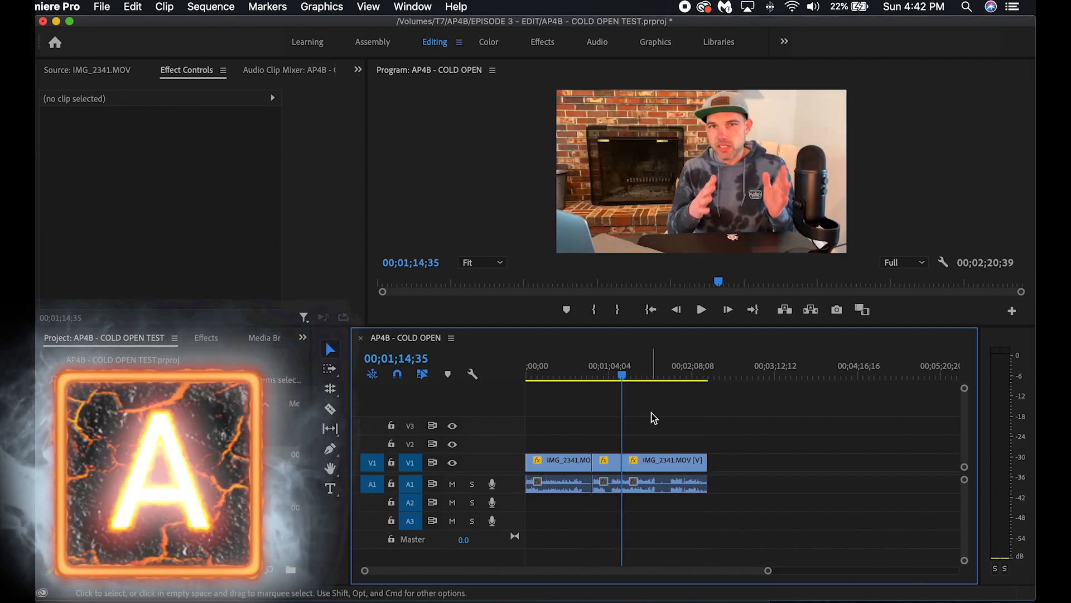
- Use Track Select Forward to move the last segment later on the timeline, ending at 00;04;10;01
{"action": "key", "text": "a"}
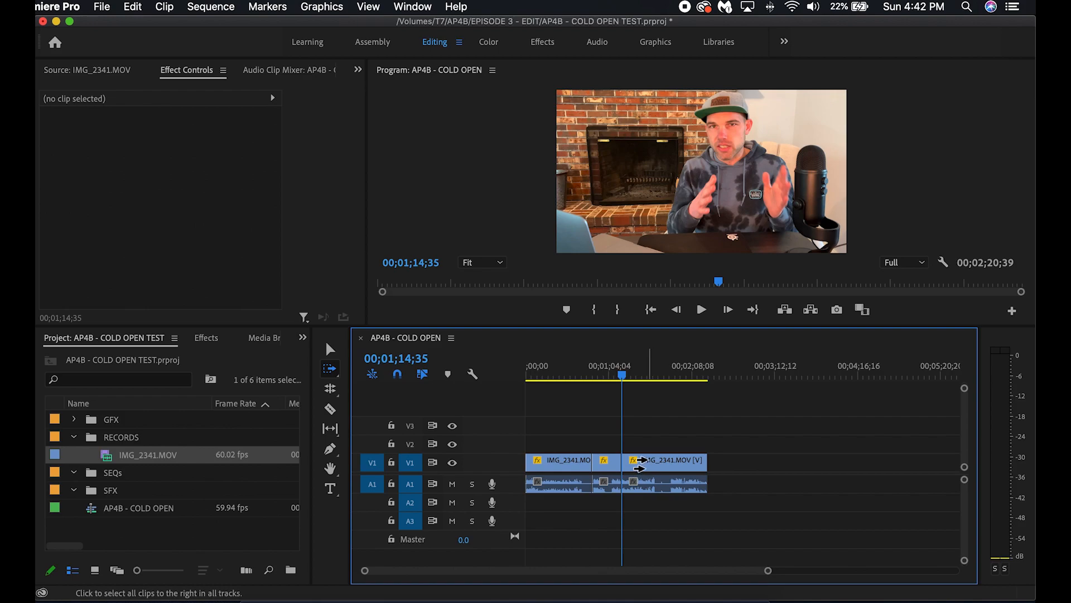
{"action": "left_click", "coordinate": [641, 465]}
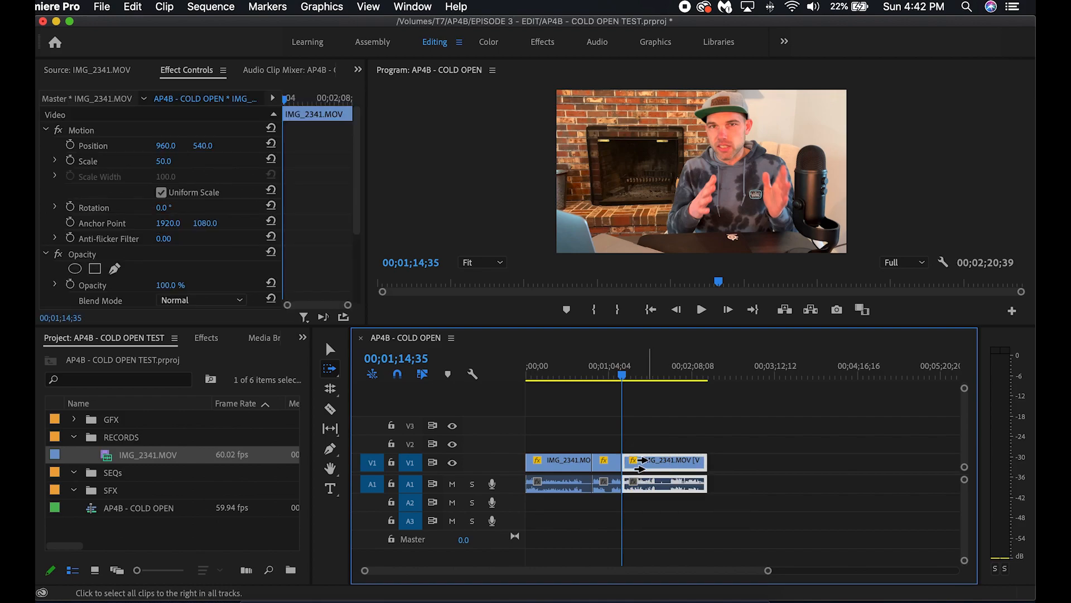
{"action": "left_click_drag", "start_coordinate": [630, 463], "coordinate": [770, 462]}
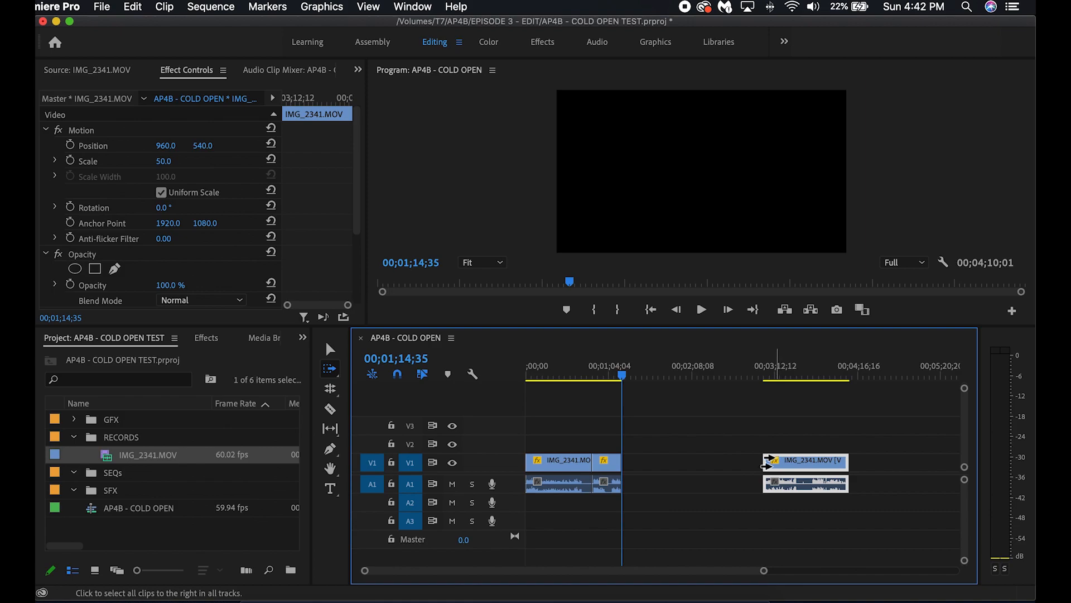
- Select the middle segment together with everything after it and shift both about 00;01;24 later on the timeline
{"action": "left_click", "coordinate": [602, 468]}
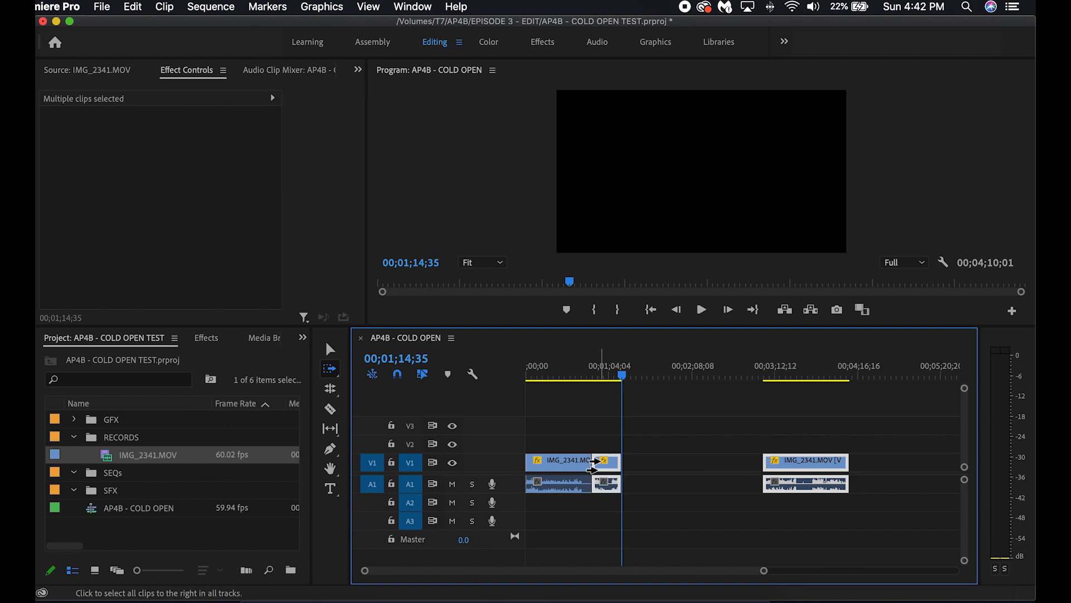
{"action": "left_click", "coordinate": [775, 462]}
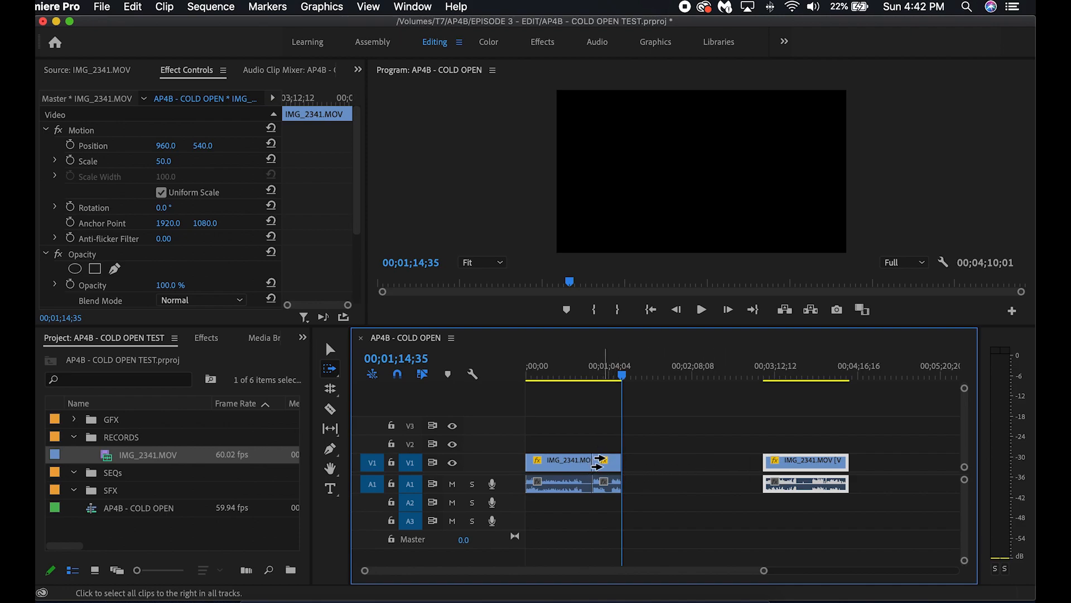
{"action": "left_click", "coordinate": [599, 463]}
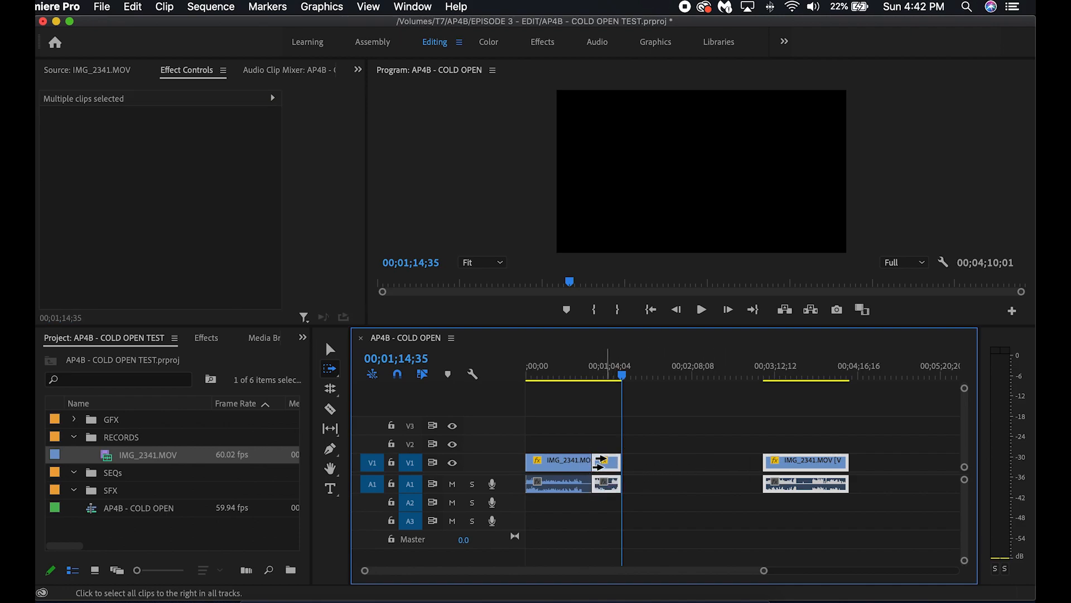
{"action": "left_click_drag", "start_coordinate": [600, 462], "coordinate": [717, 465]}
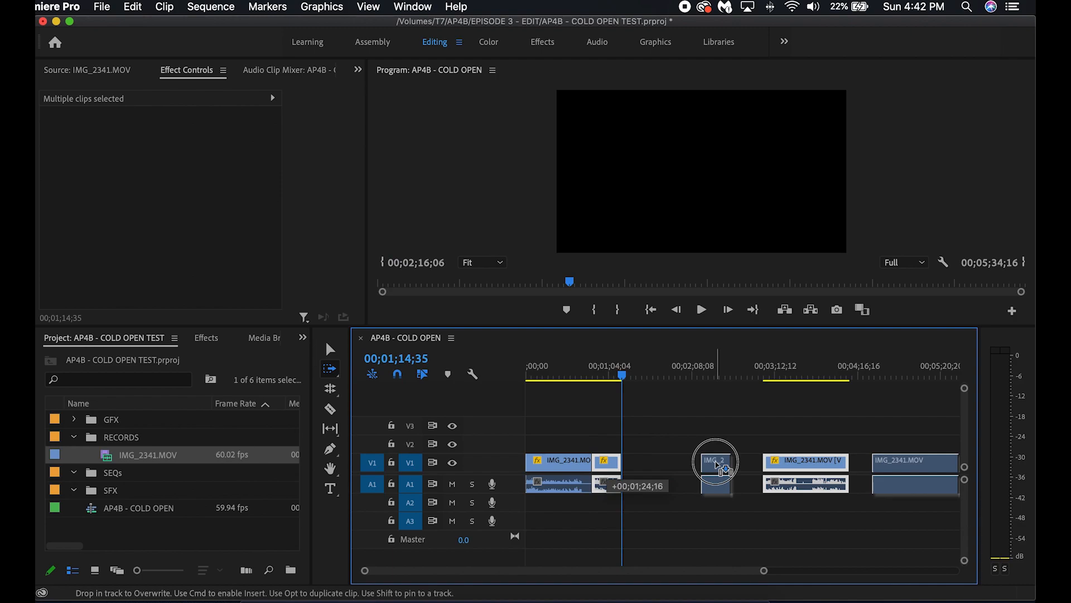
{"action": "left_click_drag", "start_coordinate": [718, 466], "coordinate": [710, 464]}
- Shift all three segments together further along the timeline with Track Select Forward, ending at 00;14;18;04
{"action": "left_click_drag", "start_coordinate": [564, 466], "coordinate": [777, 465]}
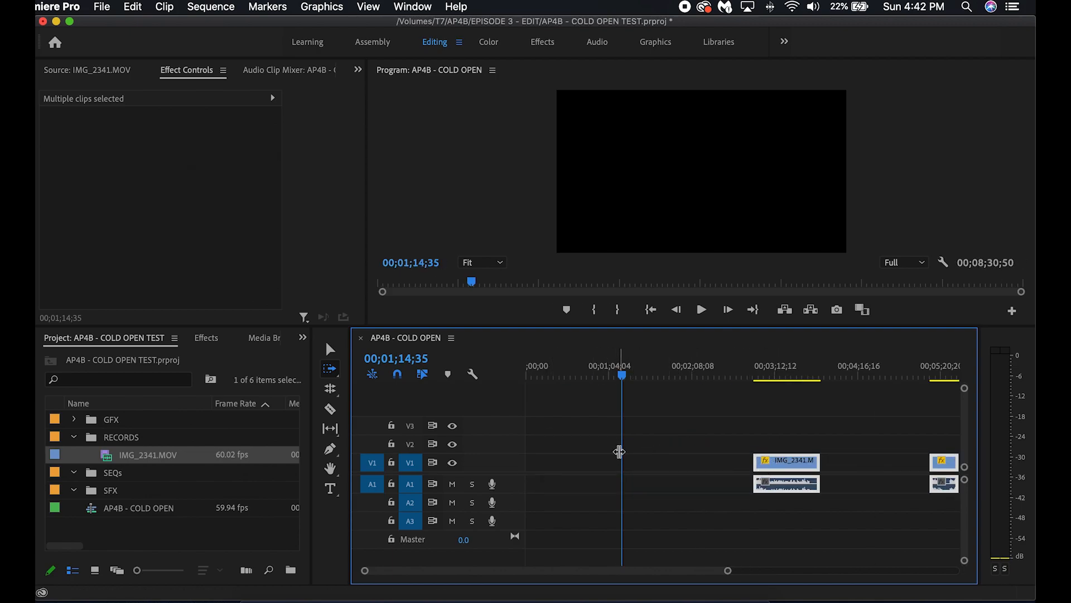
{"action": "key", "text": "minus"}
{"action": "key", "text": "minus"}
{"action": "left_click_drag", "start_coordinate": [594, 462], "coordinate": [732, 481]}
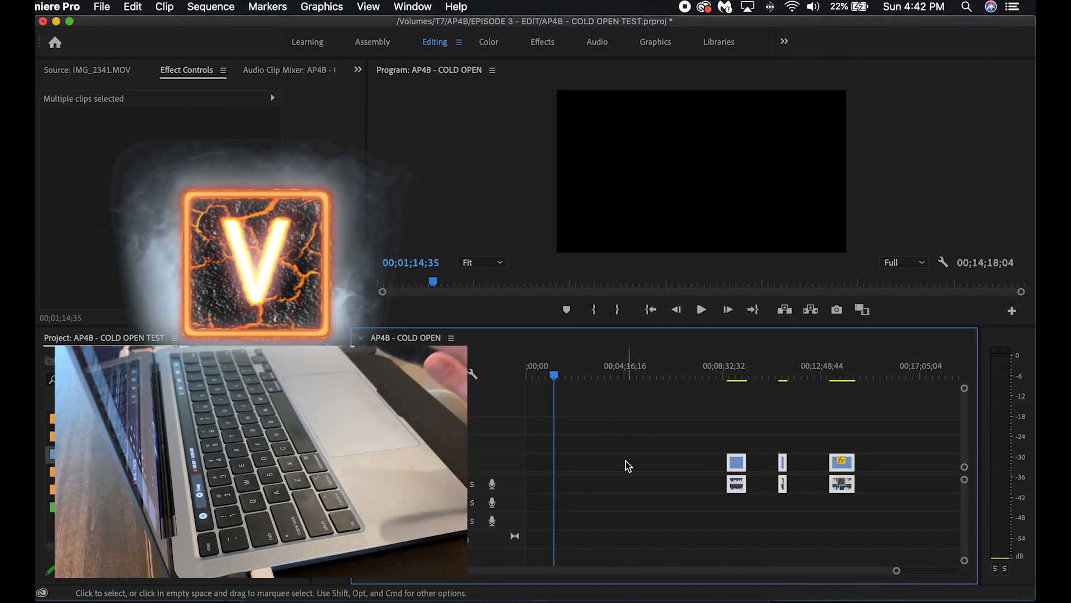
- Ripple delete the empty gaps before and between the three segments so they play back to back from the sequence start
{"action": "left_click", "coordinate": [626, 461]}
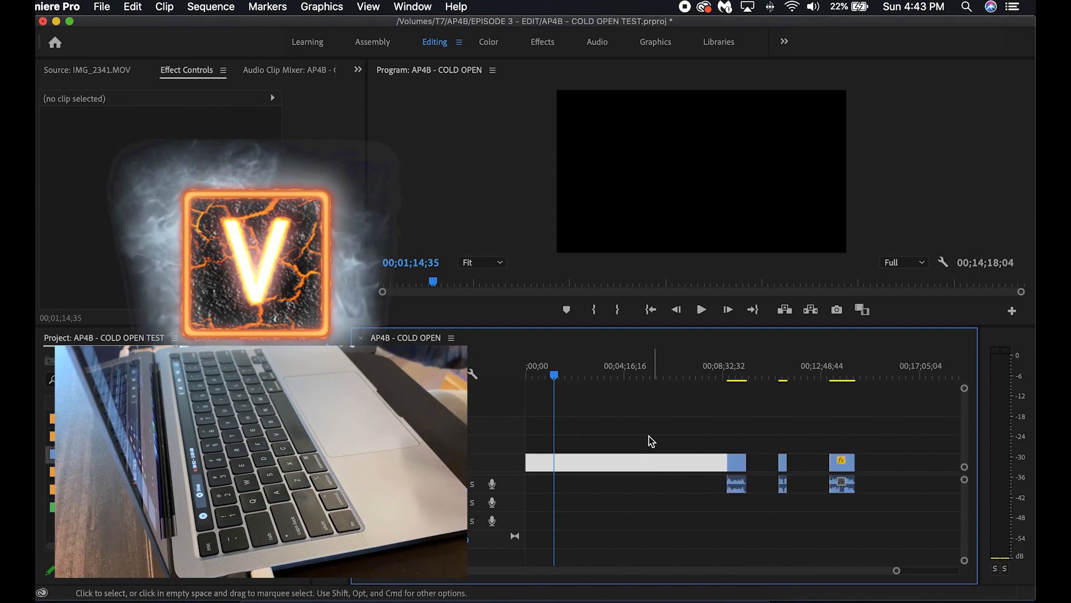
{"action": "key", "text": "BackSpace"}
{"action": "left_click", "coordinate": [564, 464]}
{"action": "key", "text": "BackSpace"}
{"action": "left_click", "coordinate": [589, 463]}
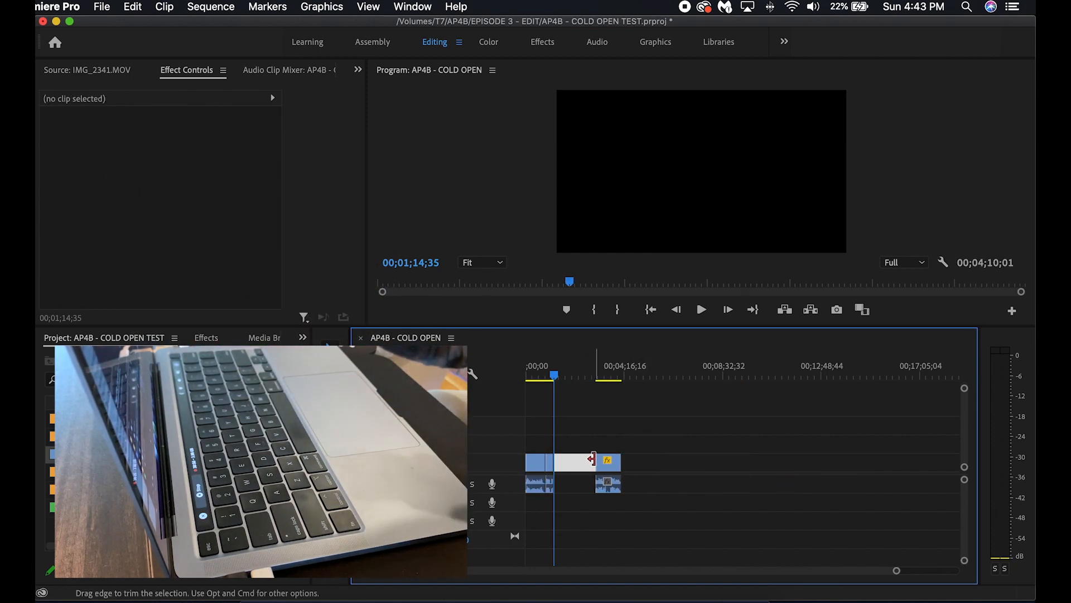
{"action": "key", "text": "BackSpace"}
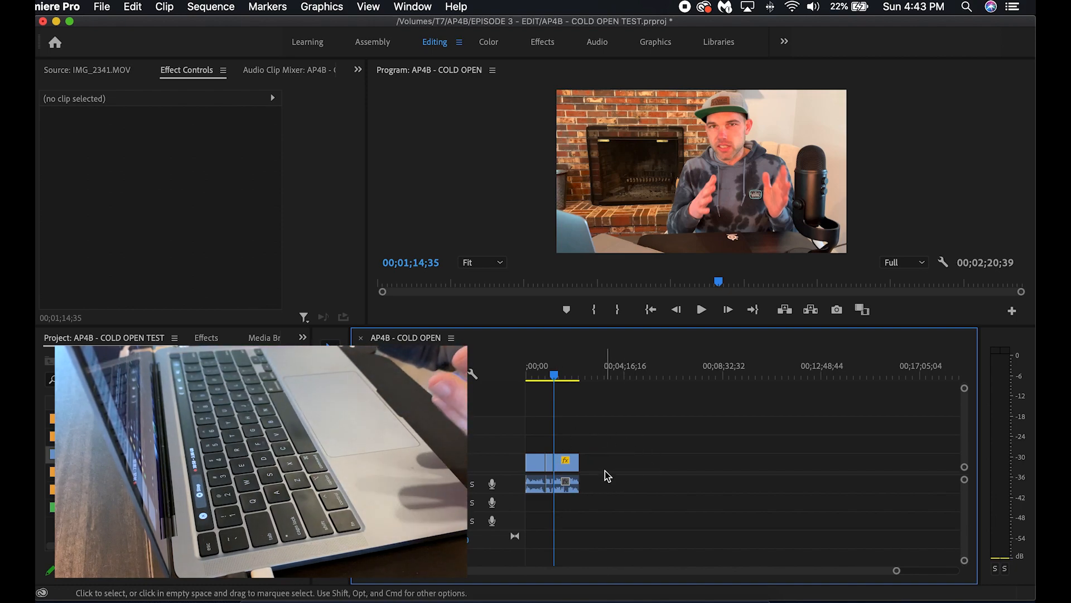
{"action": "left_click_drag", "start_coordinate": [634, 437], "coordinate": [646, 490]}
{"action": "left_click", "coordinate": [572, 484]}
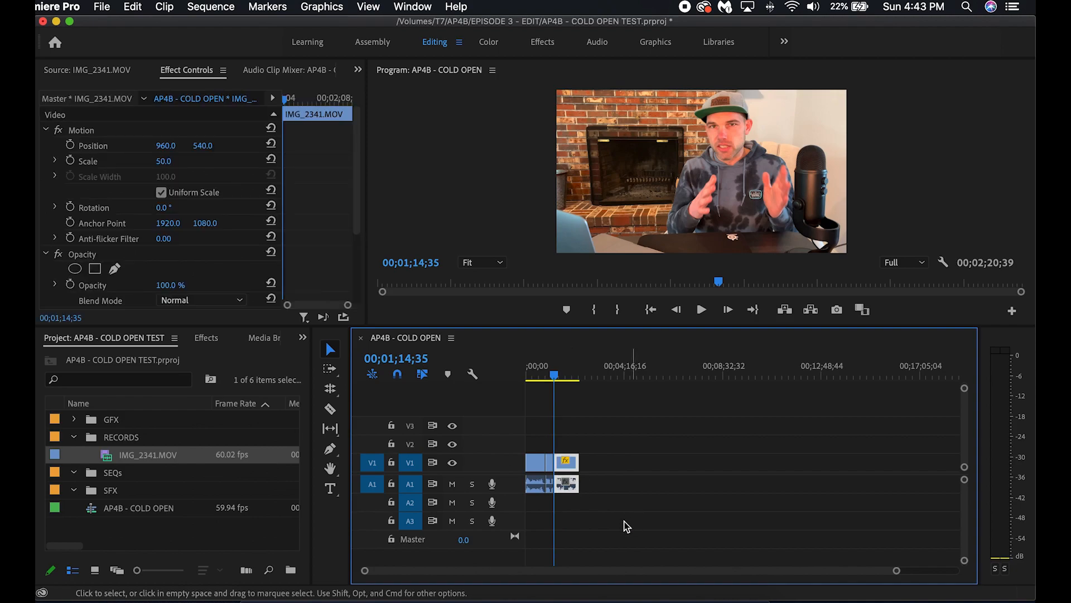
{"action": "key", "text": "a"}
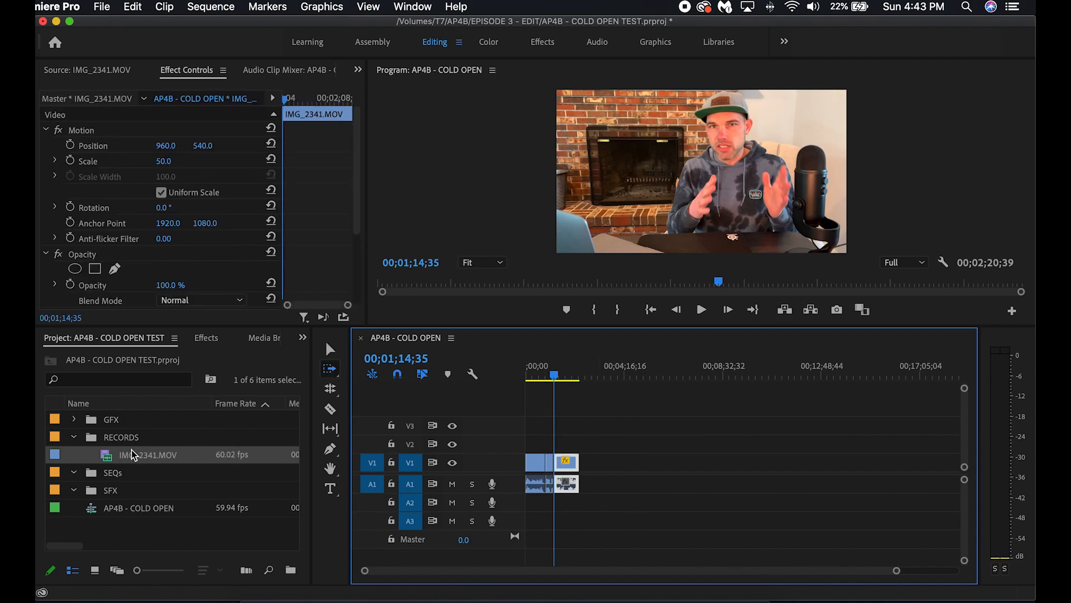
{"action": "left_click", "coordinate": [111, 426]}
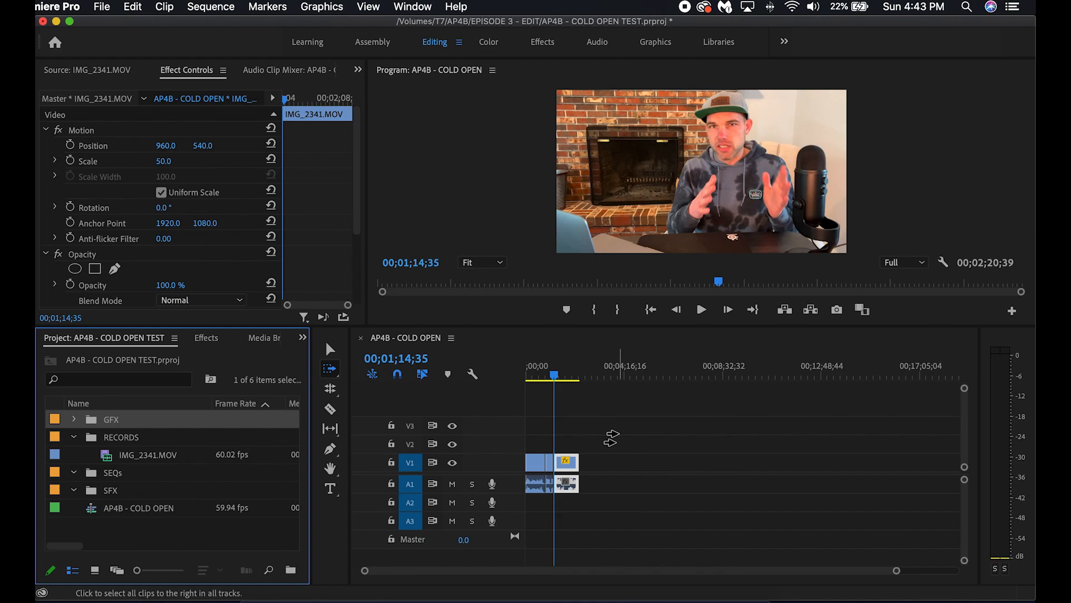
{"action": "left_click", "coordinate": [610, 421]}
- Extend the end of the last clip with the Selection tool so the sequence ends at 00;02;11;44
{"action": "key", "text": "v"}
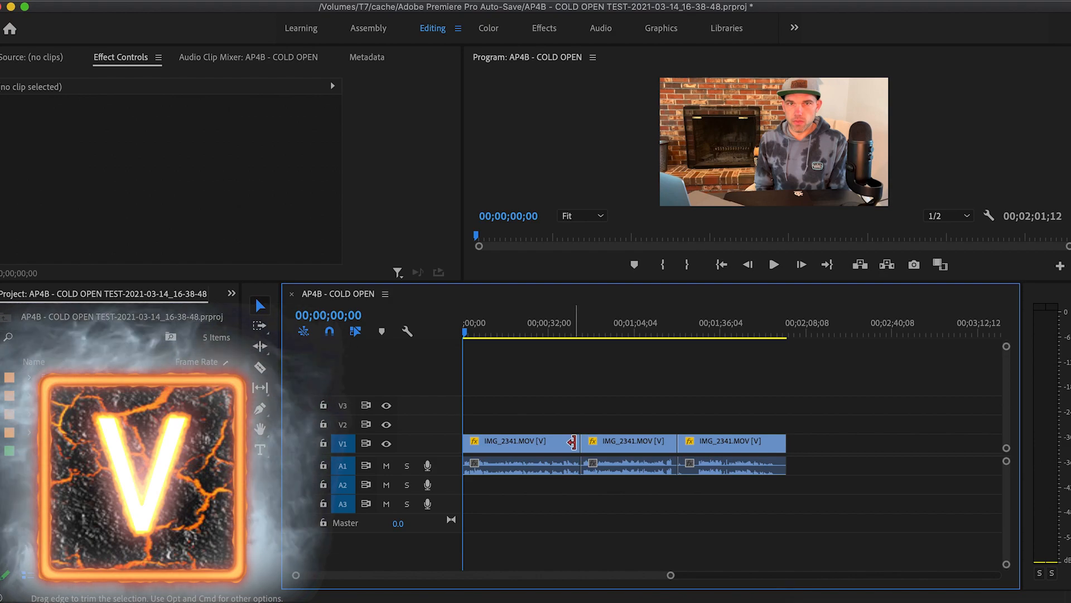
{"action": "left_click", "coordinate": [573, 442]}
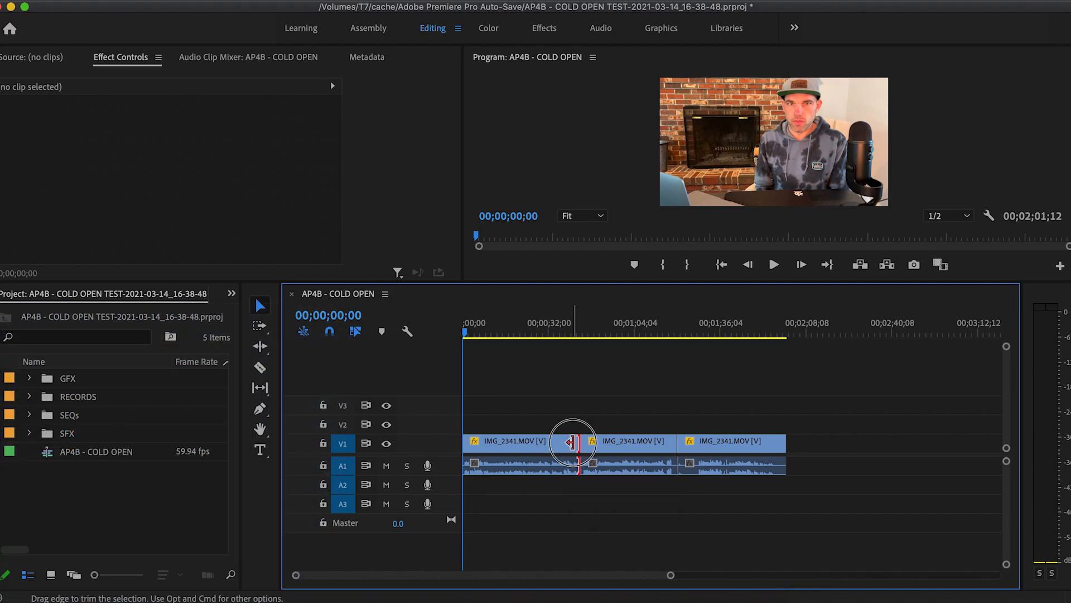
{"action": "mouse_move", "coordinate": [570, 442]}
{"action": "left_mouse_down"}
{"action": "mouse_move", "coordinate": [518, 444]}
{"action": "mouse_move", "coordinate": [629, 443]}
{"action": "mouse_move", "coordinate": [580, 444]}
{"action": "left_mouse_up"}
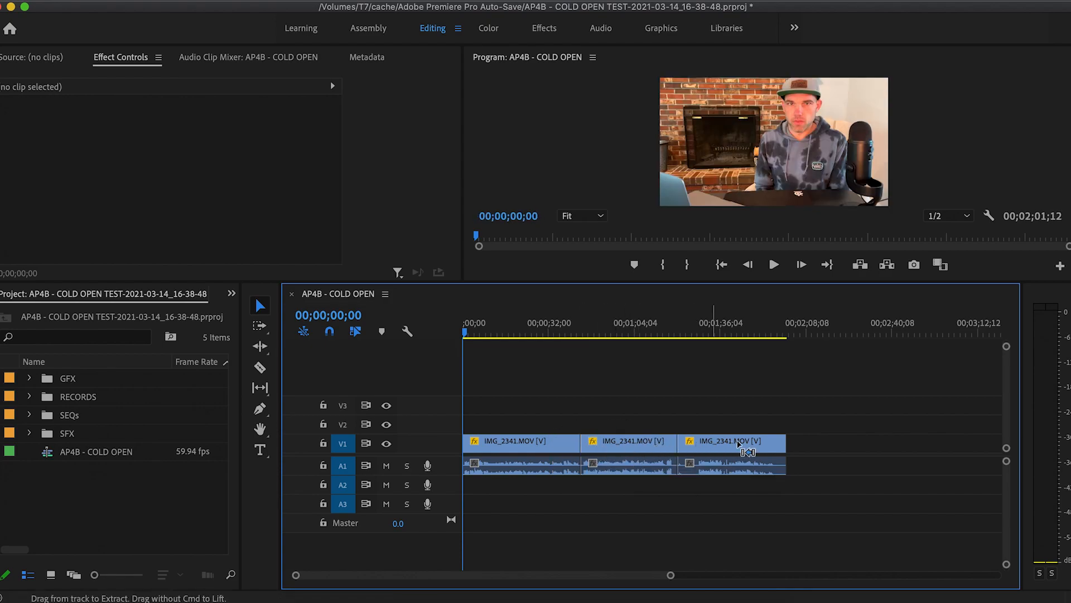
{"action": "left_click_drag", "start_coordinate": [782, 443], "coordinate": [814, 445]}
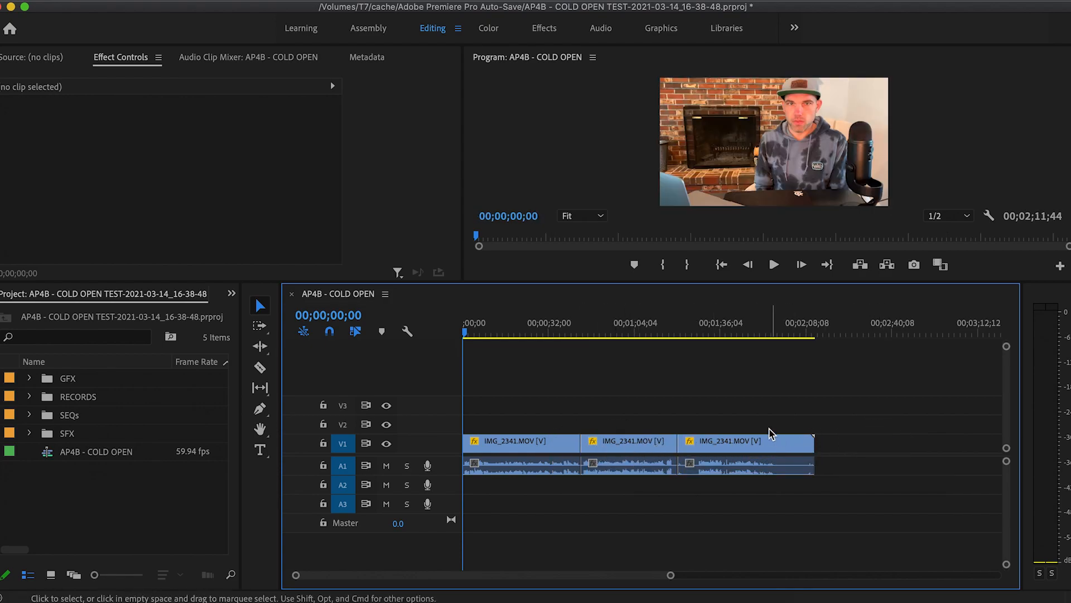
- Move the last clip about 20 seconds later on the timeline so that it ends at 00;02;32;13
{"action": "left_click", "coordinate": [742, 458]}
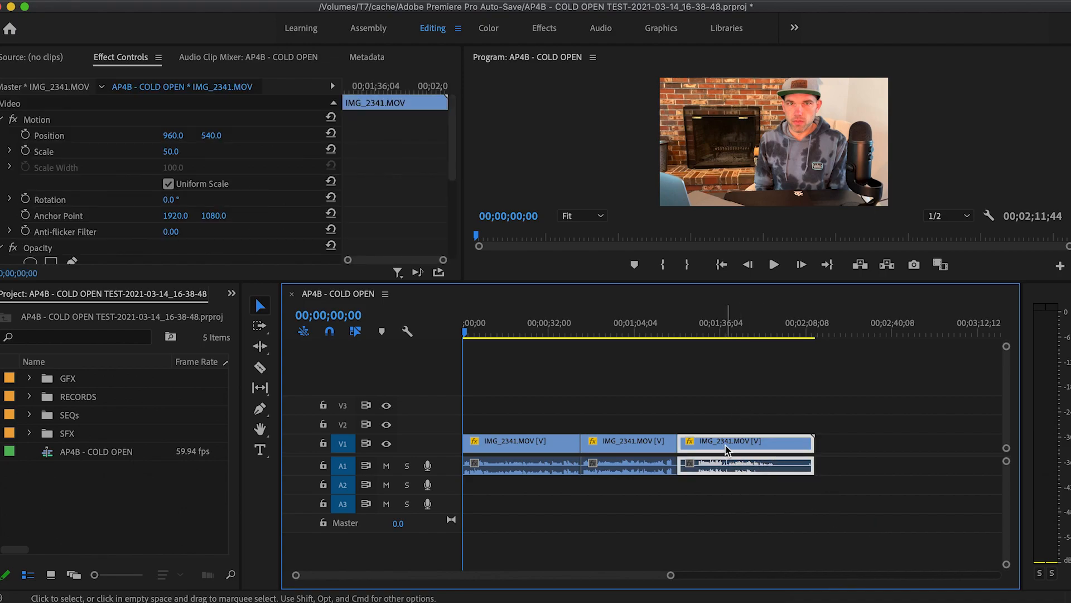
{"action": "mouse_move", "coordinate": [723, 451]}
{"action": "left_mouse_down"}
{"action": "mouse_move", "coordinate": [780, 451]}
{"action": "mouse_move", "coordinate": [674, 444]}
{"action": "mouse_move", "coordinate": [736, 443]}
{"action": "left_mouse_up"}
{"action": "scroll", "coordinate": [738, 448], "scroll_direction": "up", "scroll_amount": 5}
{"action": "scroll", "coordinate": [743, 391], "scroll_direction": "down", "scroll_amount": 3}
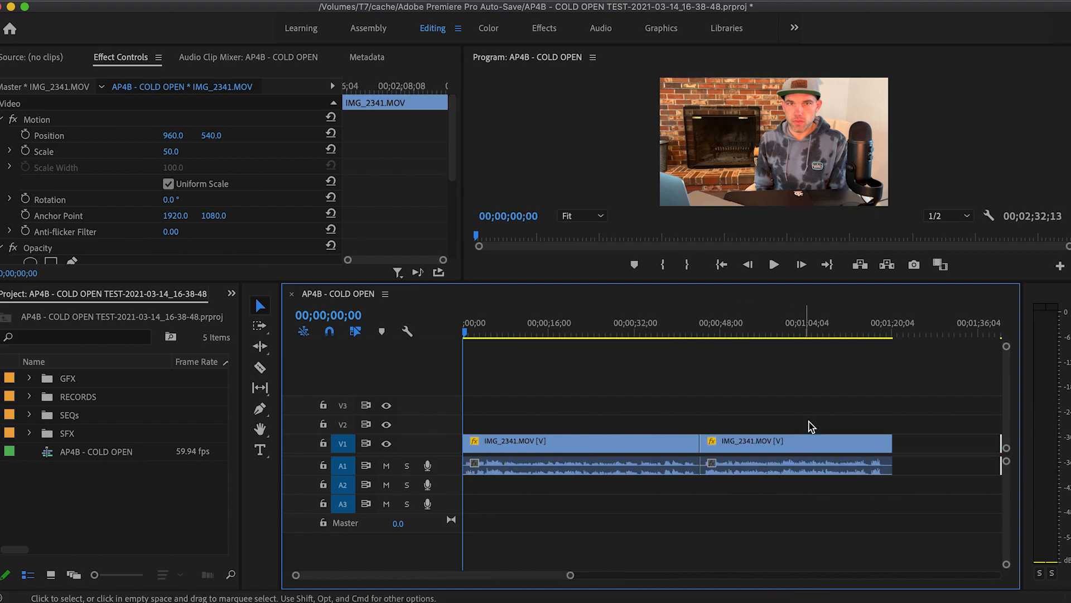
- Trim the last clip's start to about 00;01;48, and extend it back until it meets the end of the middle clip
{"action": "scroll", "coordinate": [747, 335], "scroll_direction": "right", "scroll_amount": 5}
{"action": "left_click", "coordinate": [733, 329]}
{"action": "scroll", "coordinate": [757, 345], "scroll_direction": "up", "scroll_amount": 4}
{"action": "left_click_drag", "start_coordinate": [601, 444], "coordinate": [783, 446]}
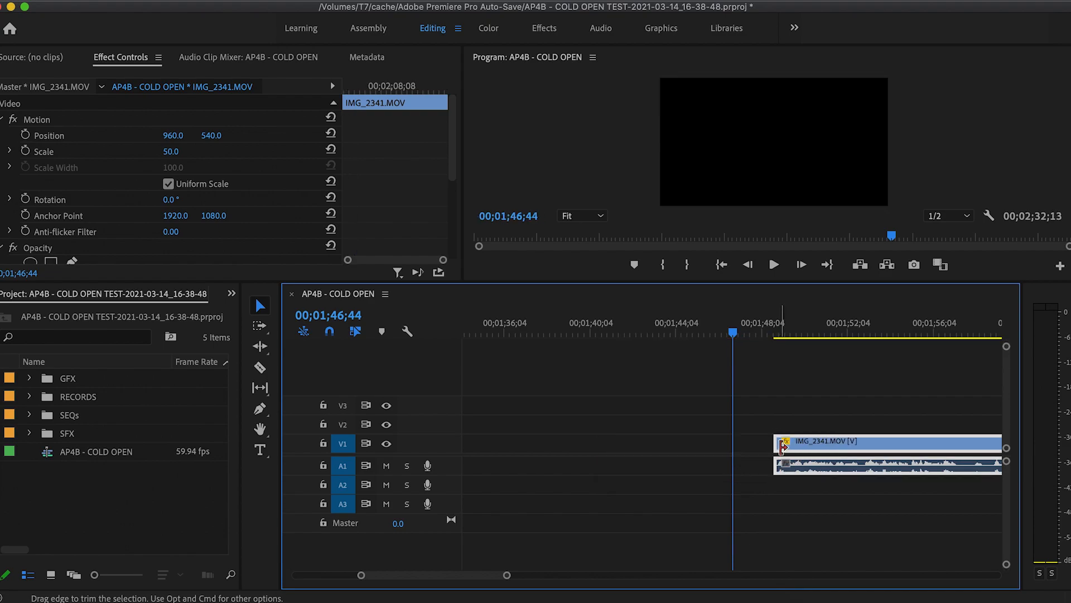
{"action": "scroll", "coordinate": [781, 448], "scroll_direction": "up", "scroll_amount": 2}
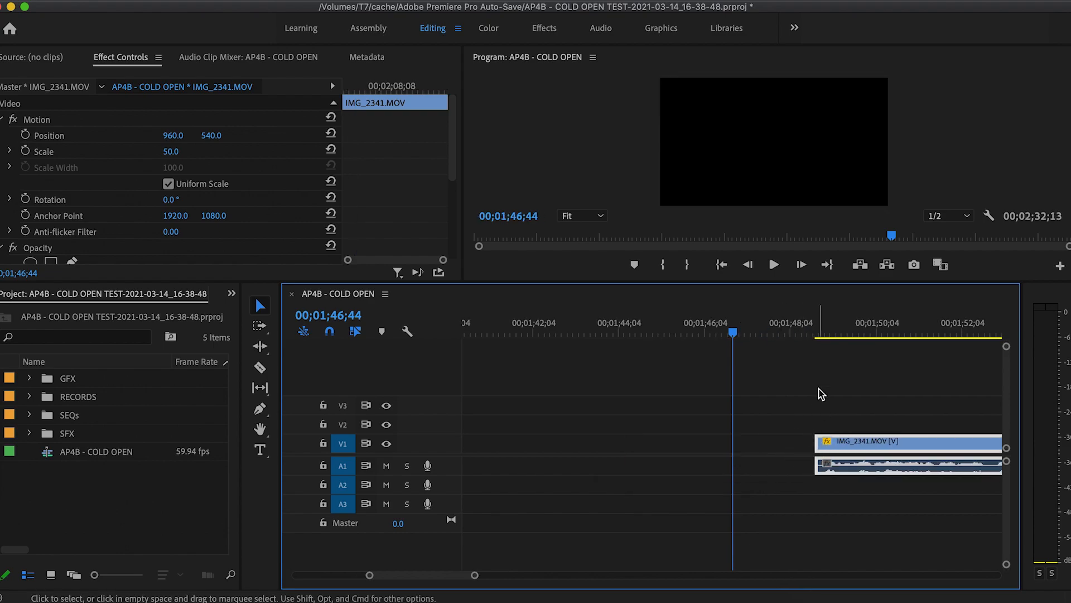
{"action": "scroll", "coordinate": [770, 422], "scroll_direction": "down", "scroll_amount": 8}
{"action": "left_click_drag", "start_coordinate": [738, 441], "coordinate": [663, 447]}
- Park the playhead at 00;02;19;56 and shorten the last clip's end to 00;02;10;53 with the Rolling Edit tool
{"action": "left_click_drag", "start_coordinate": [781, 326], "coordinate": [823, 330]}
{"action": "key", "text": "n"}
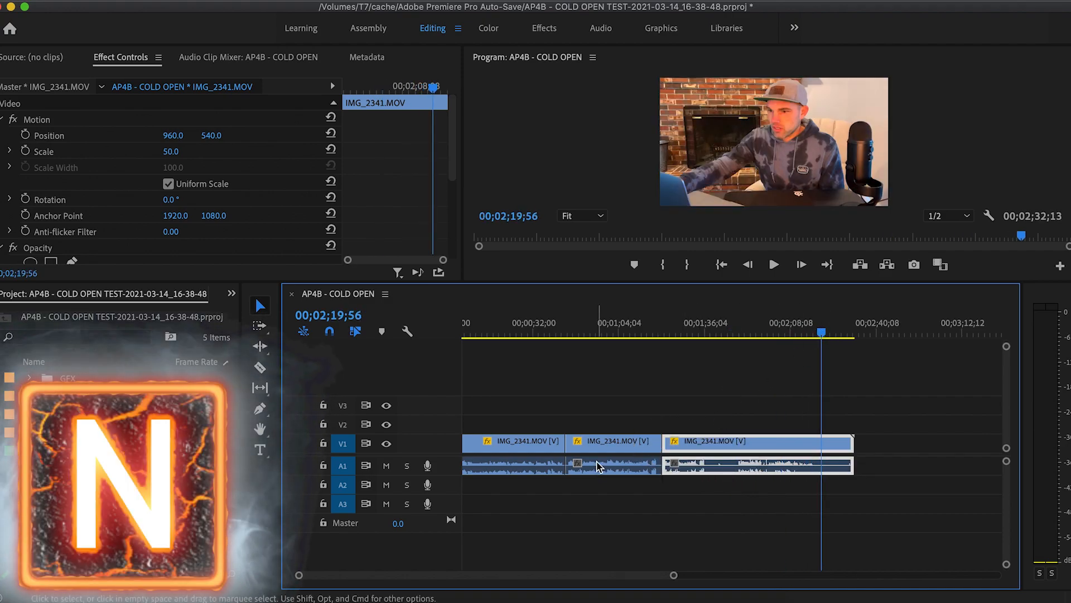
{"action": "left_click_drag", "start_coordinate": [853, 446], "coordinate": [796, 450]}
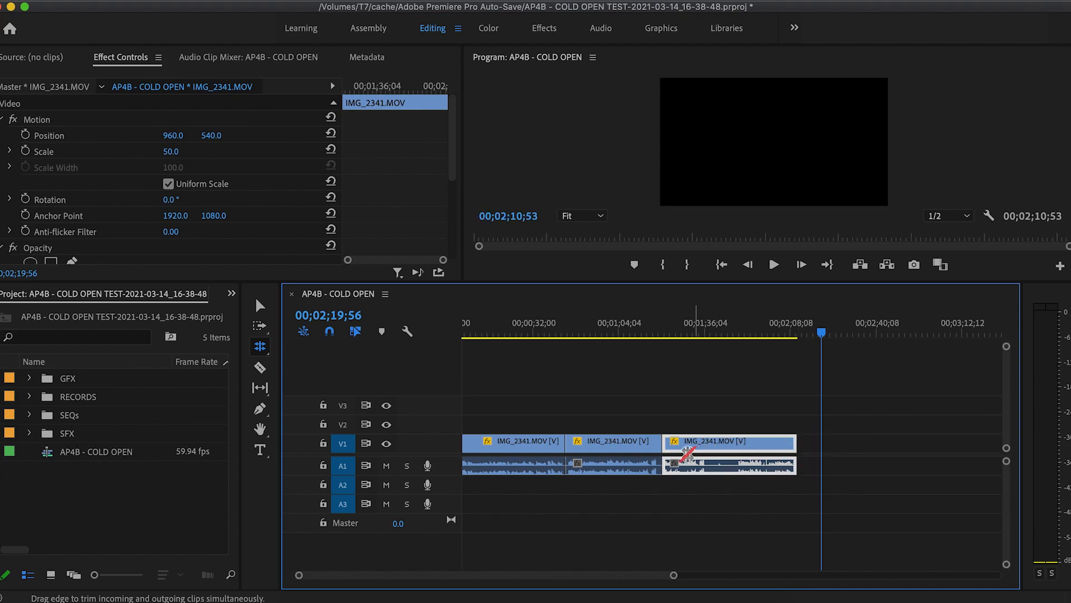
- Place the playhead at 00;01;17;26 and roll the cut between the middle and last clips earlier, to about 00;01;10
{"action": "left_click", "coordinate": [662, 465]}
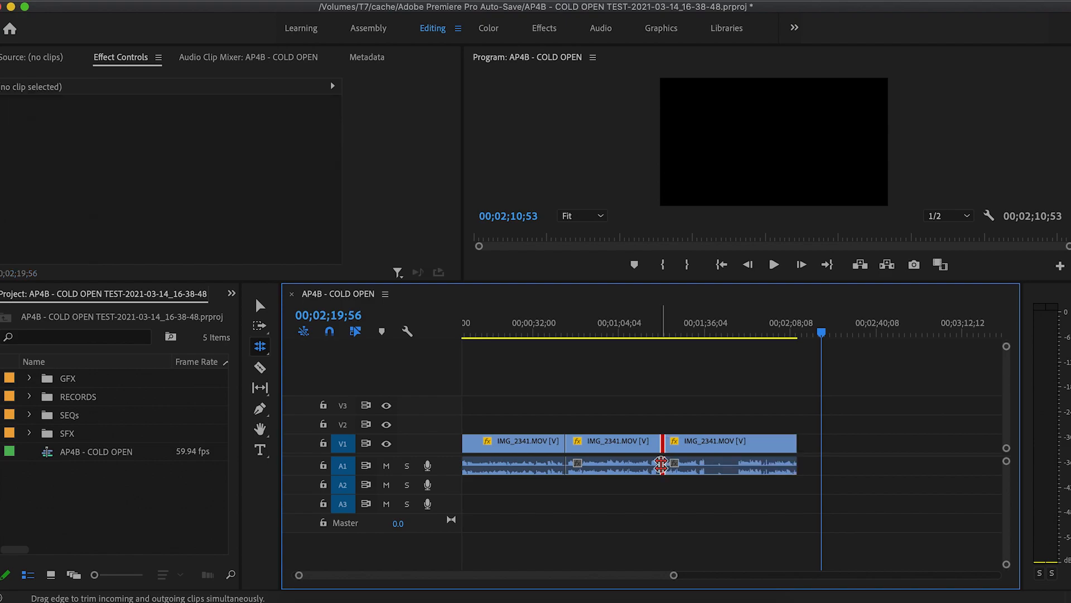
{"action": "scroll", "coordinate": [650, 449], "scroll_direction": "down", "scroll_amount": 3}
{"action": "left_click", "coordinate": [566, 327]}
{"action": "key", "text": "="}
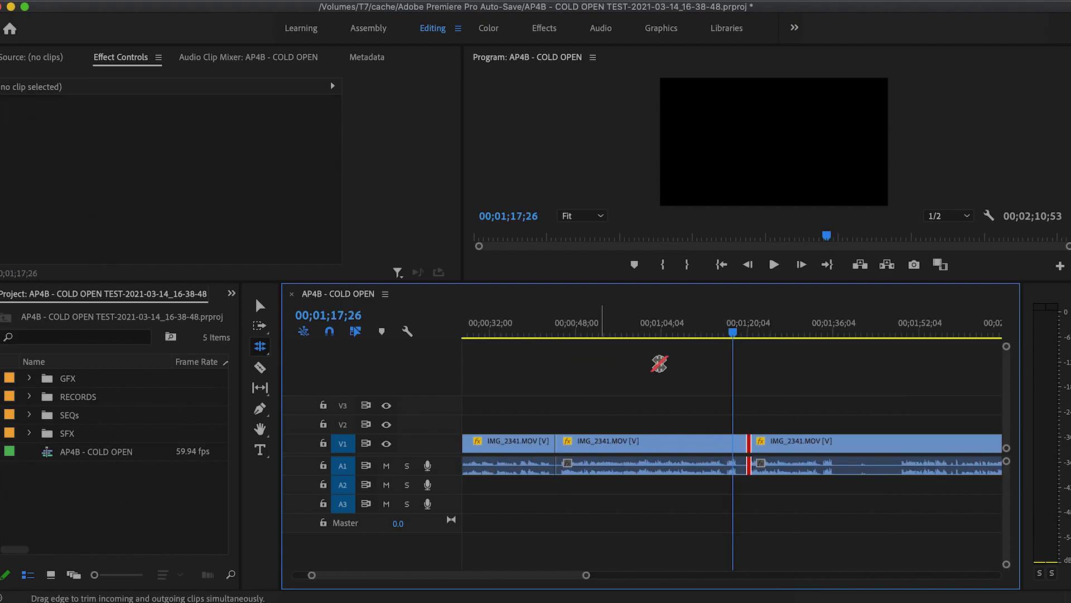
{"action": "left_click_drag", "start_coordinate": [764, 465], "coordinate": [655, 458]}
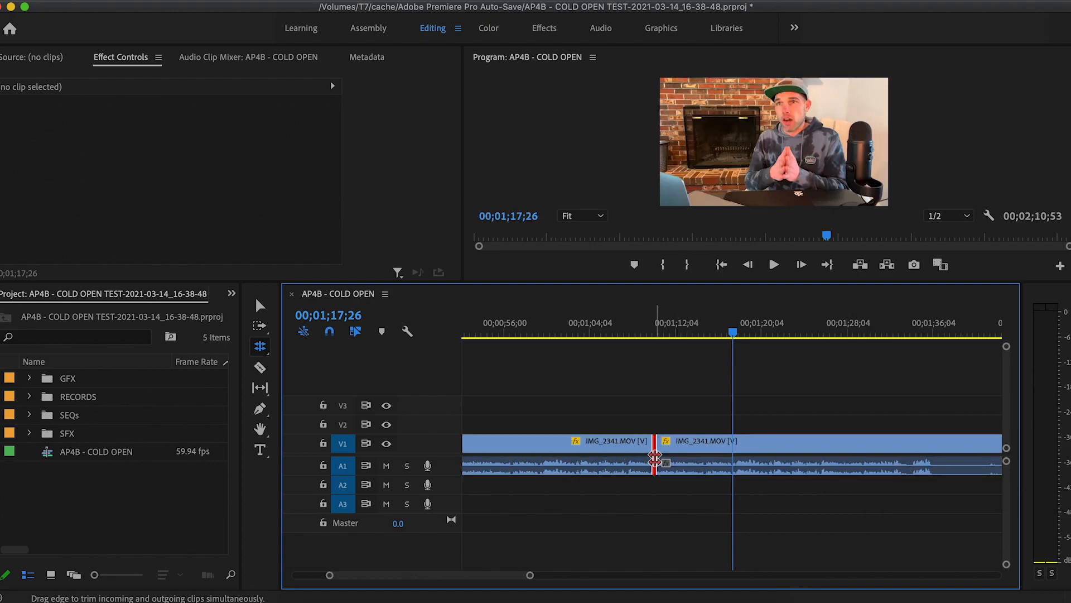
{"action": "key", "text": "minus"}
{"action": "mouse_move", "coordinate": [691, 457]}
{"action": "left_mouse_down"}
{"action": "mouse_move", "coordinate": [552, 454]}
{"action": "mouse_move", "coordinate": [679, 447]}
{"action": "left_mouse_up"}
{"action": "key", "text": "minus"}
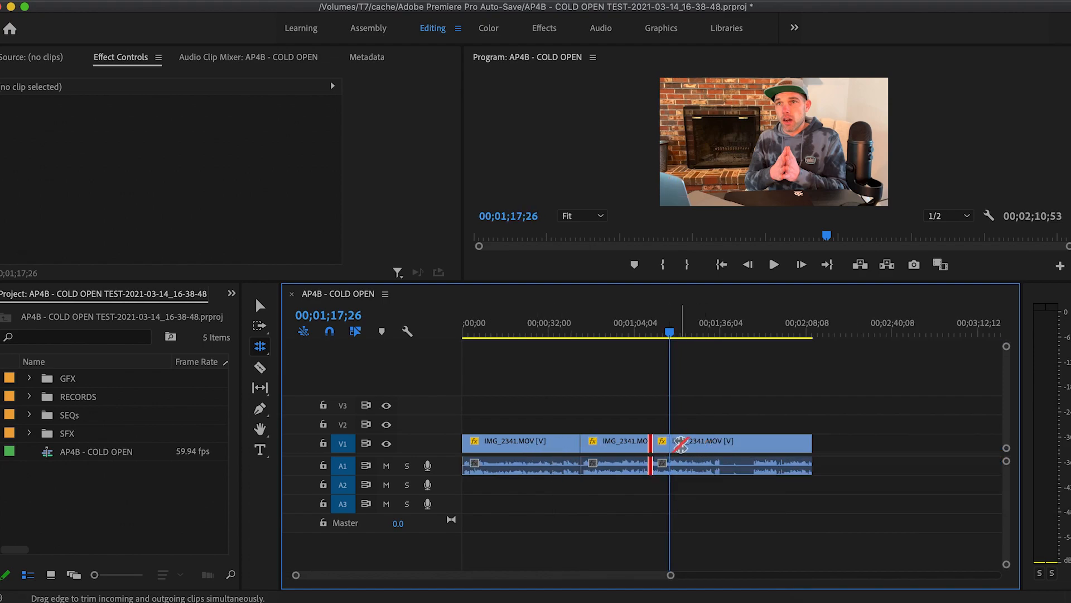
- Move the last clip later, ending at 00;02;41;19, and close the gap by extending its start with the Rolling Edit tool
{"action": "key", "text": "v"}
{"action": "mouse_move", "coordinate": [681, 445]}
{"action": "left_mouse_down"}
{"action": "mouse_move", "coordinate": [770, 449]}
{"action": "mouse_move", "coordinate": [675, 442]}
{"action": "left_mouse_up"}
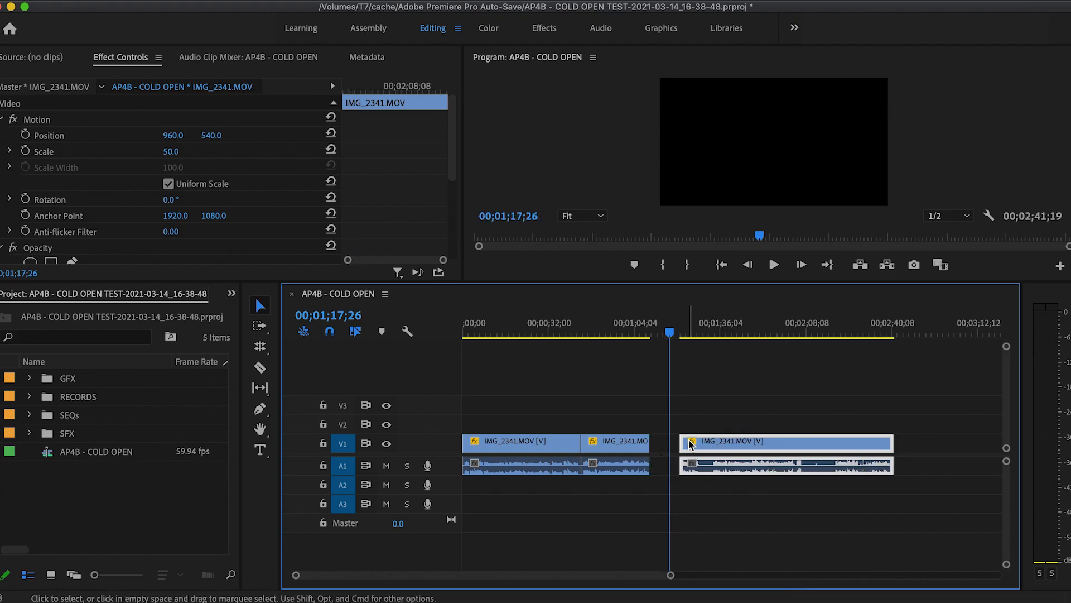
{"action": "key", "text": "n"}
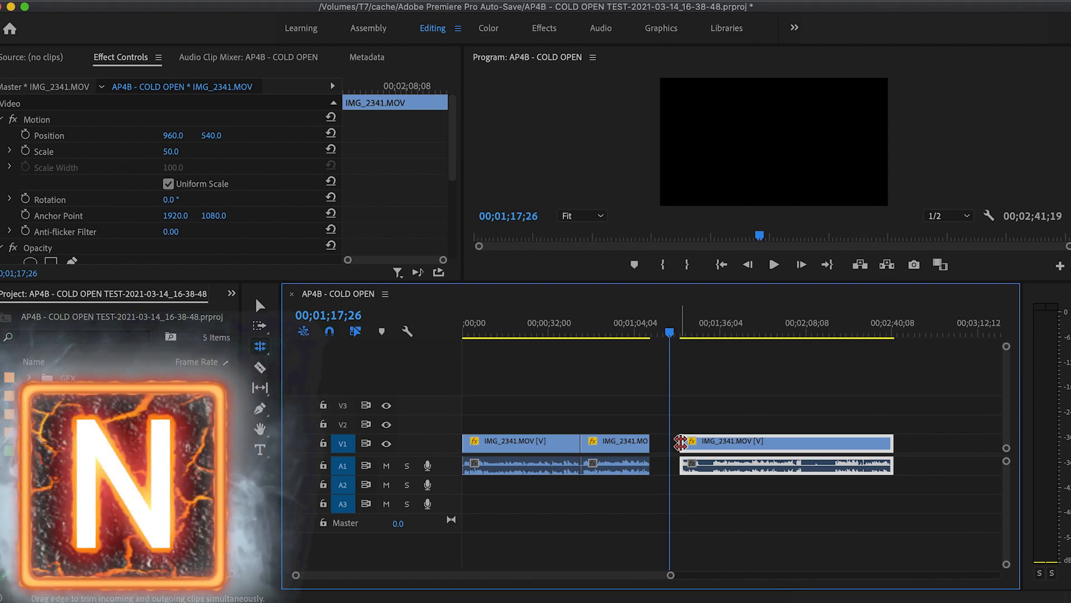
{"action": "left_click_drag", "start_coordinate": [665, 443], "coordinate": [650, 441]}
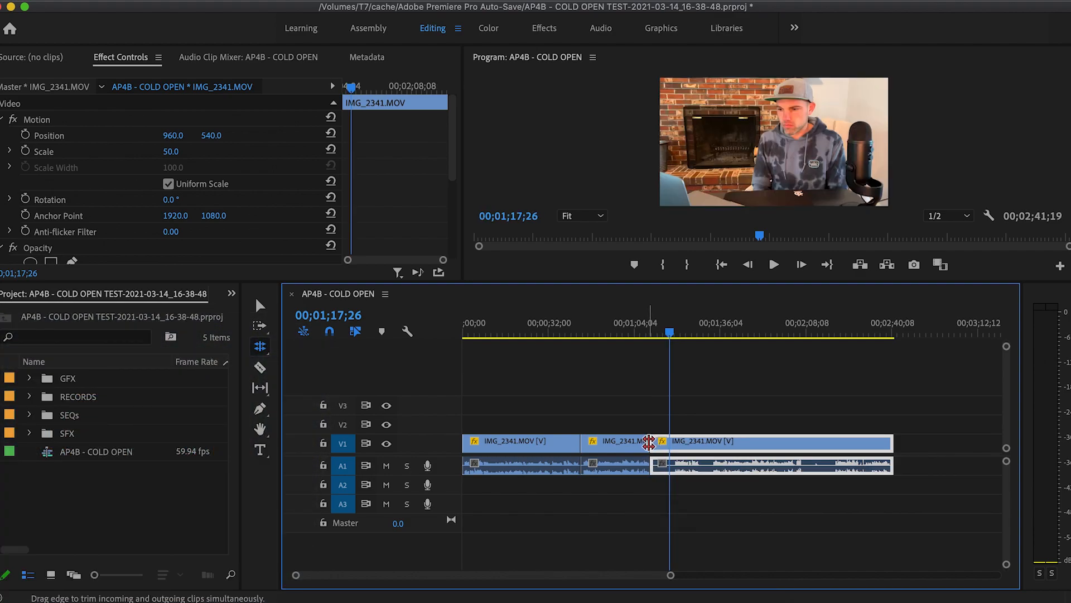
- Roll the cut between the middle and last clips later and earlier, leaving it just after the playhead at about 00;01;18
{"action": "left_click_drag", "start_coordinate": [651, 443], "coordinate": [742, 446]}
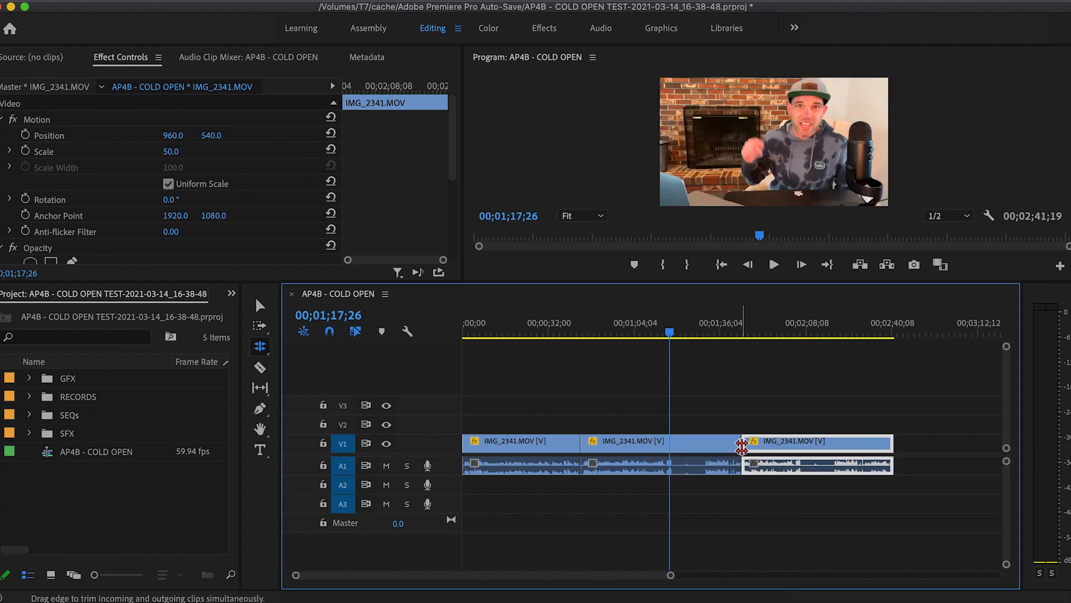
{"action": "left_click_drag", "start_coordinate": [742, 447], "coordinate": [646, 445]}
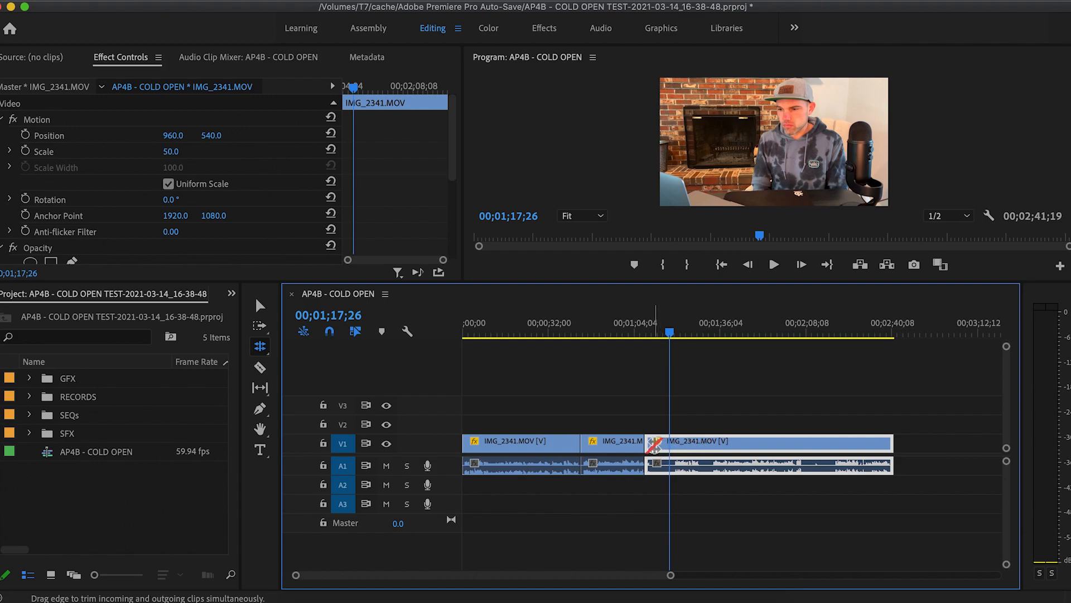
{"action": "key", "text": "="}
{"action": "left_click_drag", "start_coordinate": [634, 445], "coordinate": [738, 431]}
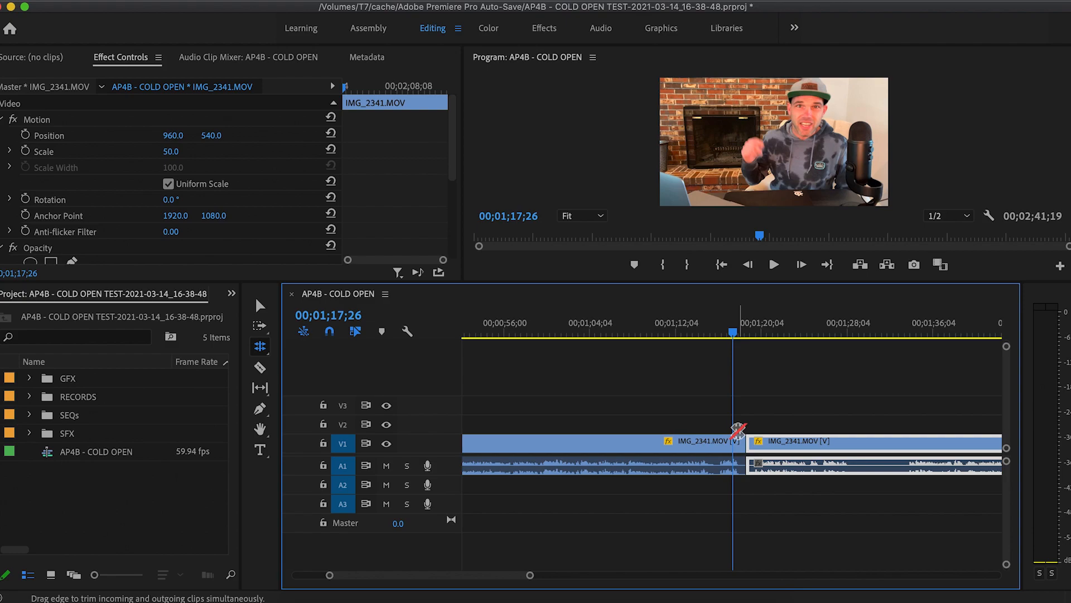
- Fine-tune the cut between the middle and last clips by rolling it a few frames at a time around 00;01;18;26
{"action": "key", "text": "="}
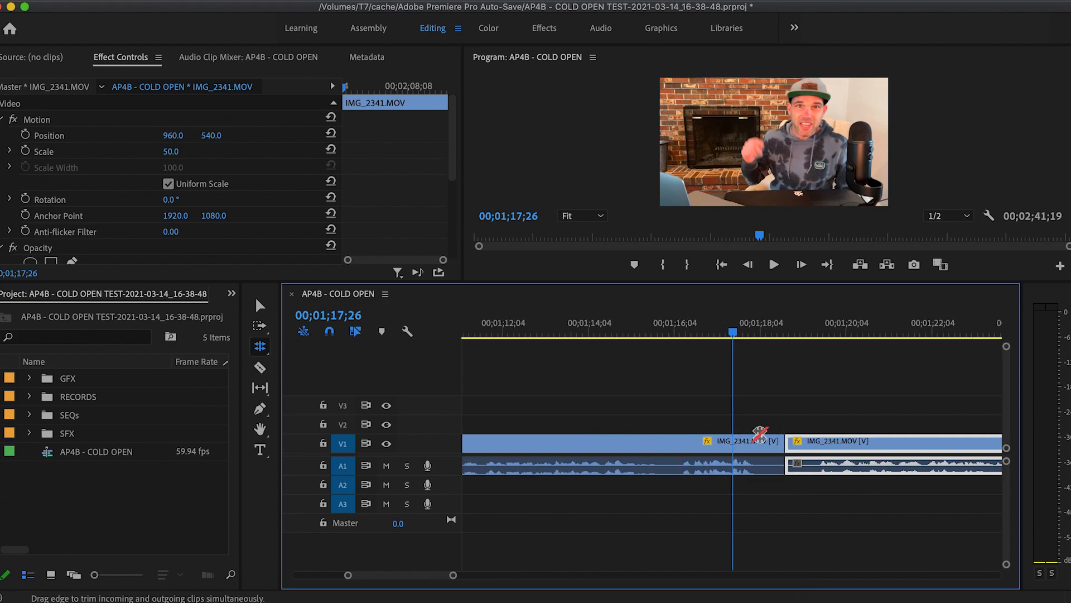
{"action": "left_click_drag", "start_coordinate": [785, 444], "coordinate": [780, 443]}
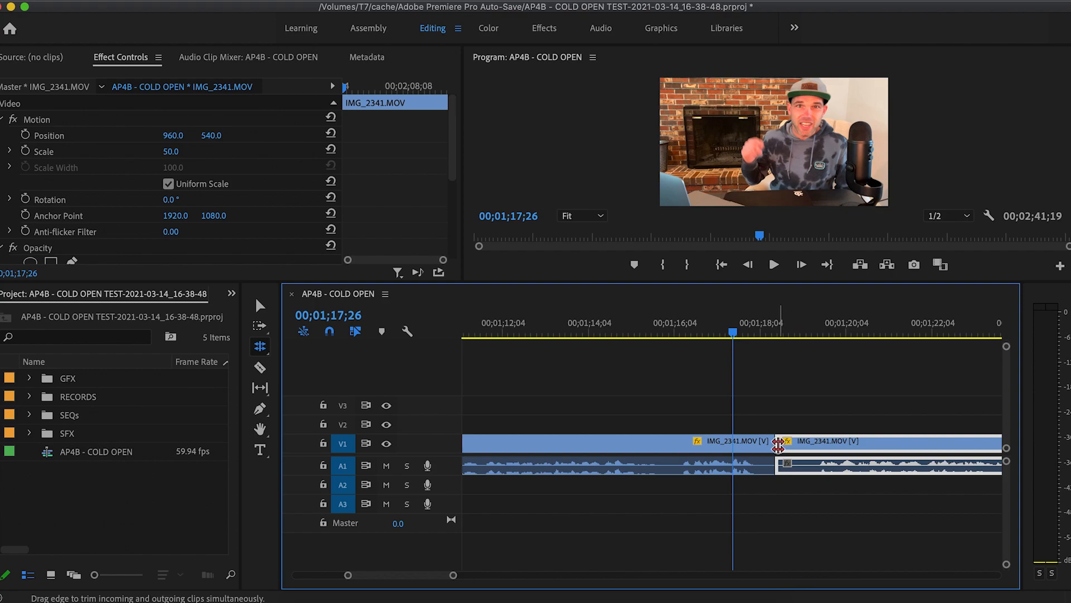
{"action": "left_click_drag", "start_coordinate": [778, 444], "coordinate": [805, 444]}
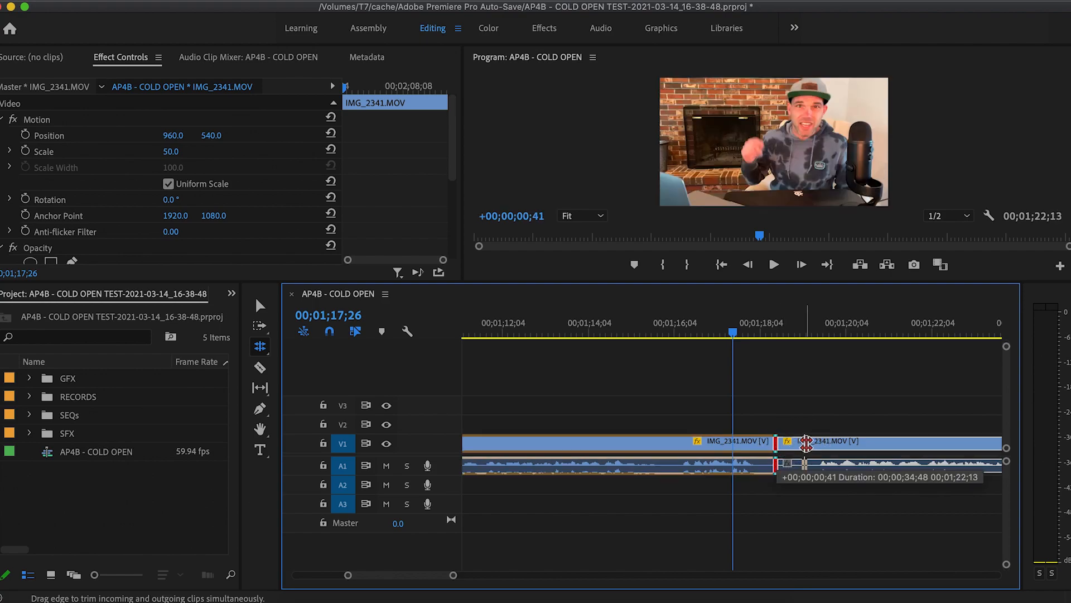
{"action": "left_click_drag", "start_coordinate": [805, 455], "coordinate": [779, 449]}
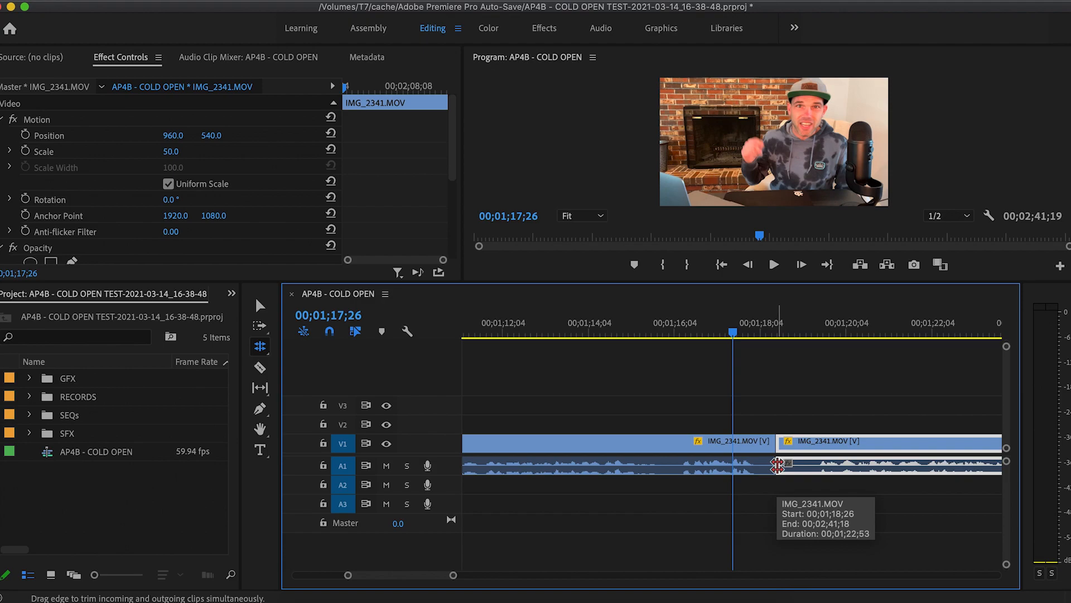
{"action": "mouse_move", "coordinate": [778, 465]}
{"action": "left_mouse_down"}
{"action": "mouse_move", "coordinate": [810, 463]}
{"action": "mouse_move", "coordinate": [769, 463]}
{"action": "left_mouse_up"}
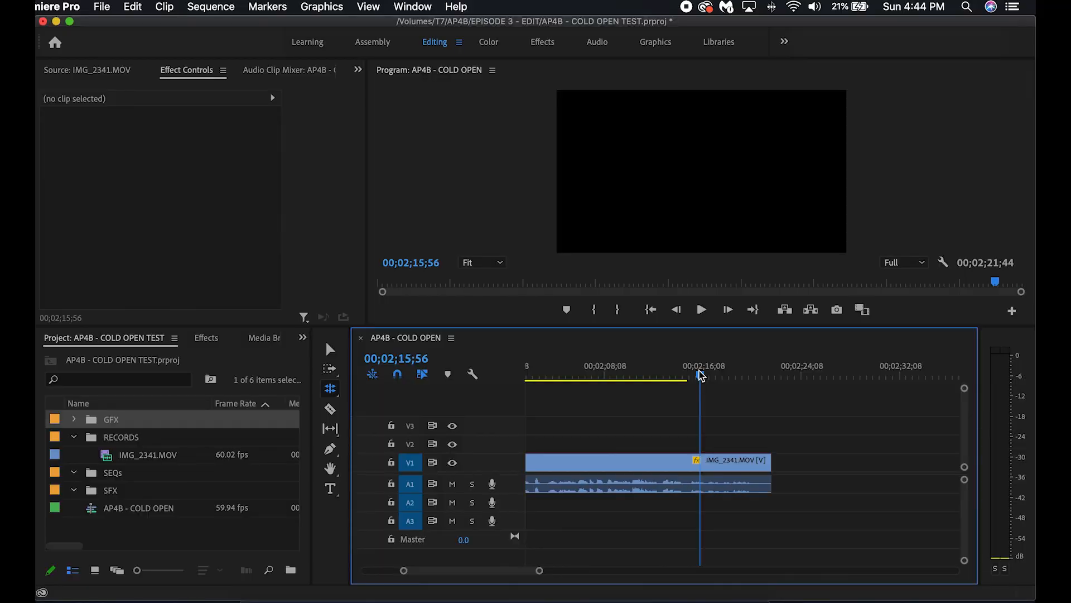
- Ripple trim the last clip's end to the playhead at 00;02;14;59 and undo that trim
{"action": "left_click", "coordinate": [693, 373]}
{"action": "left_click_drag", "start_coordinate": [693, 373], "coordinate": [691, 370]}
{"action": "key", "text": "w"}
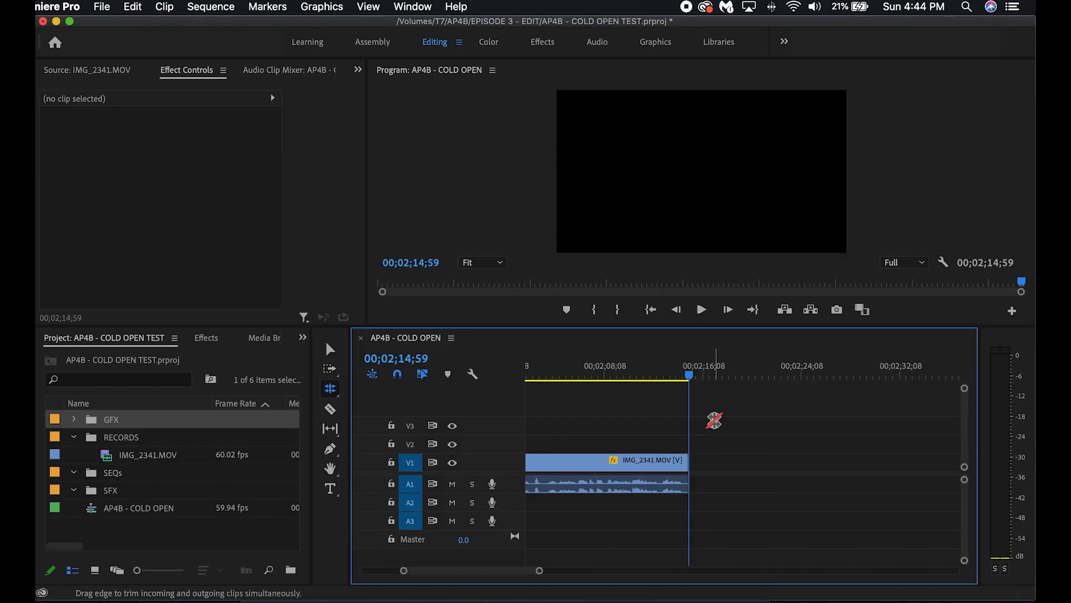
{"action": "key", "text": "super+z"}
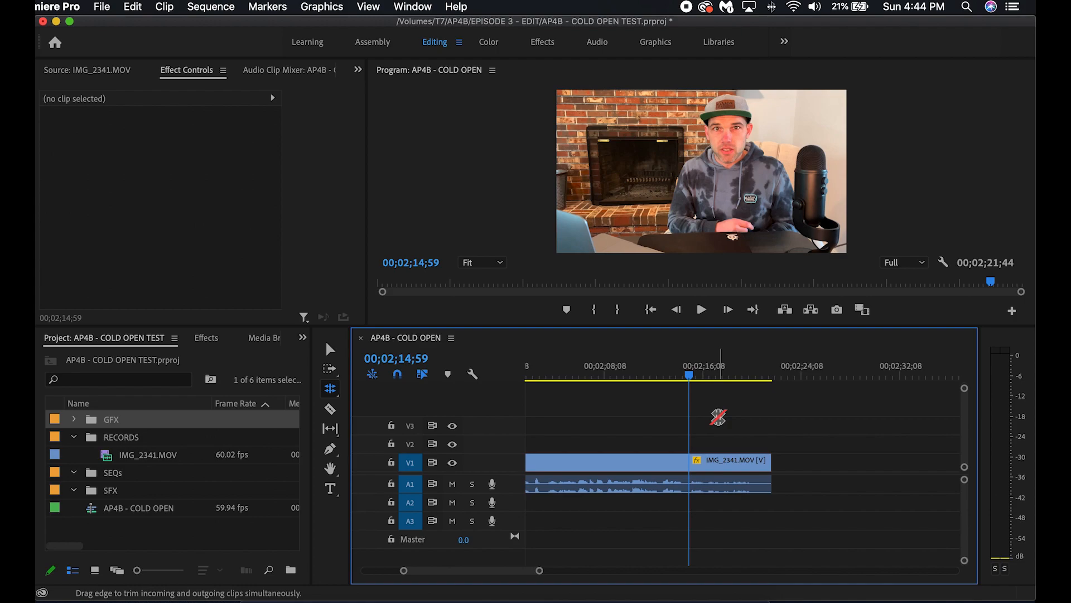
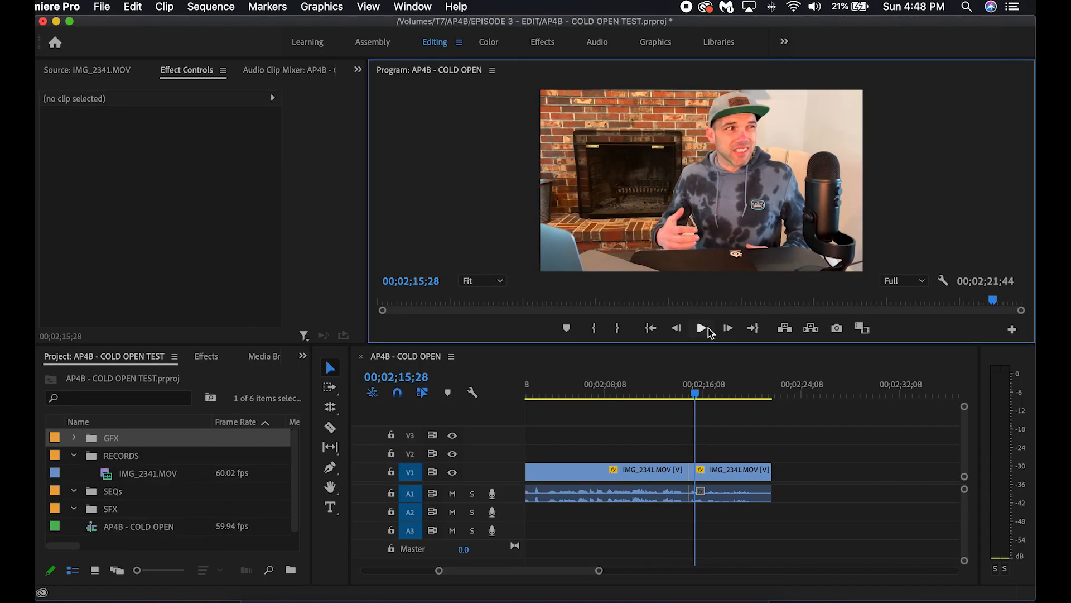
- Enlarge the Program monitor by lowering its border with the timeline
{"action": "left_click_drag", "start_coordinate": [713, 346], "coordinate": [712, 366]}
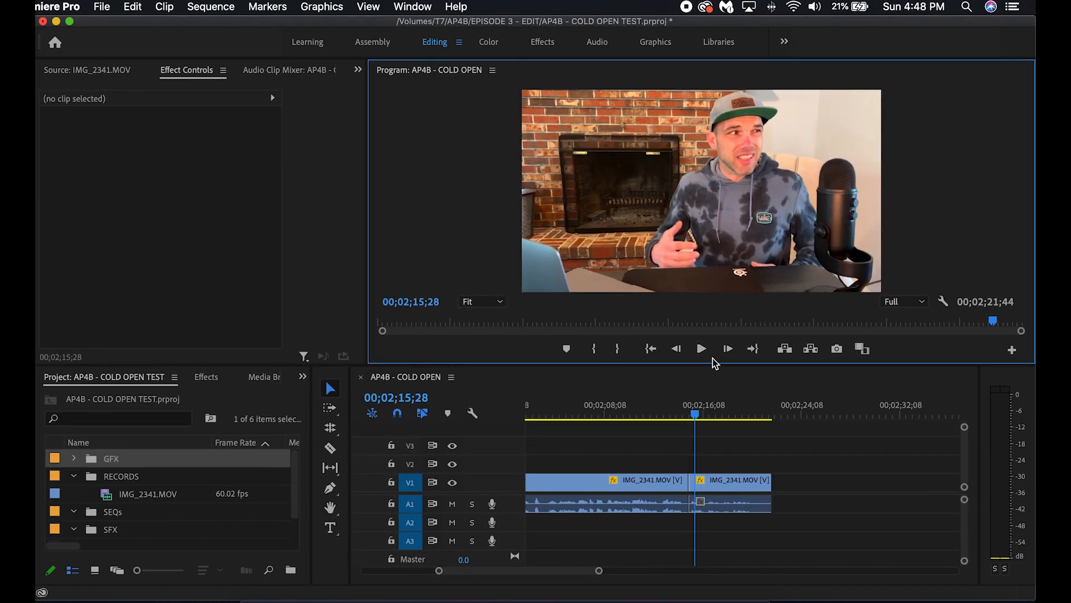
- Redock the Program monitor as a full-width panel above all the other panels
{"action": "left_click_drag", "start_coordinate": [736, 58], "coordinate": [474, 69]}
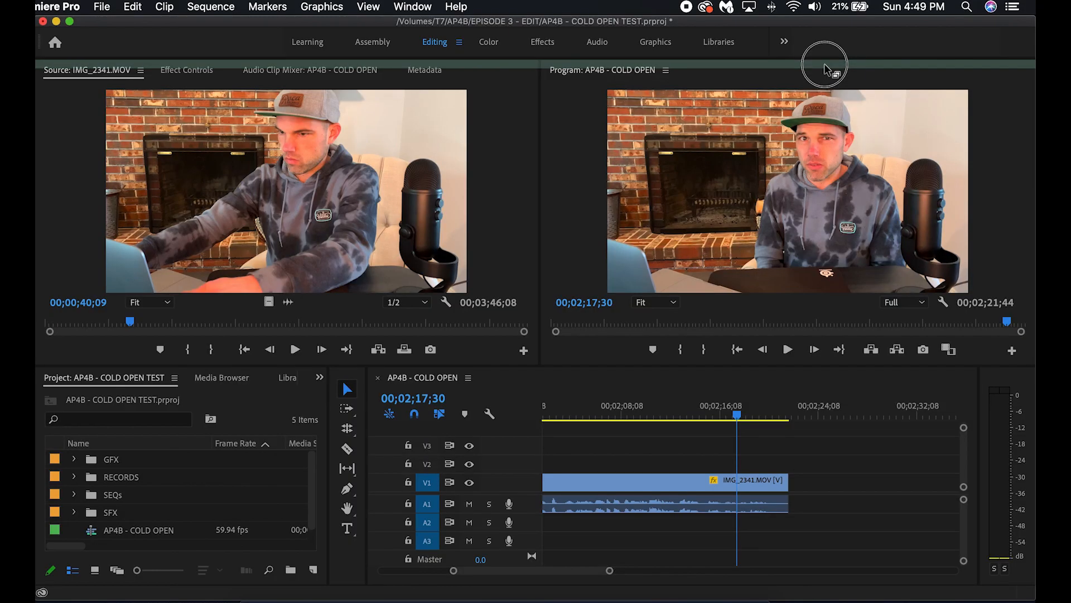
{"action": "left_click_drag", "start_coordinate": [825, 66], "coordinate": [825, 66]}
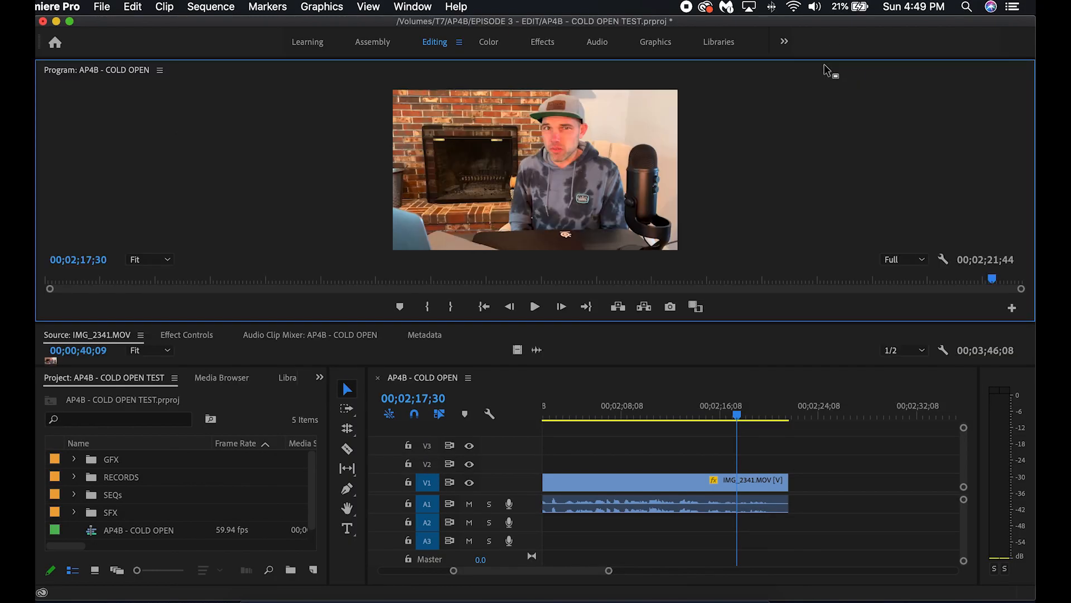
- Switch from the Editing workspace to the Color workspace
{"action": "left_click", "coordinate": [412, 5]}
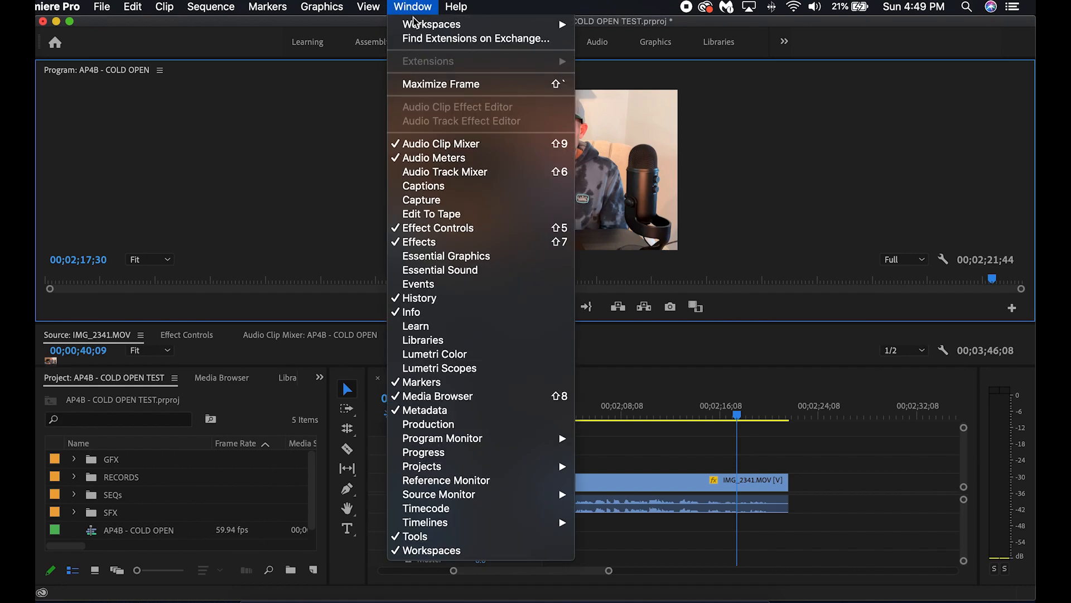
{"action": "mouse_move", "coordinate": [429, 29]}
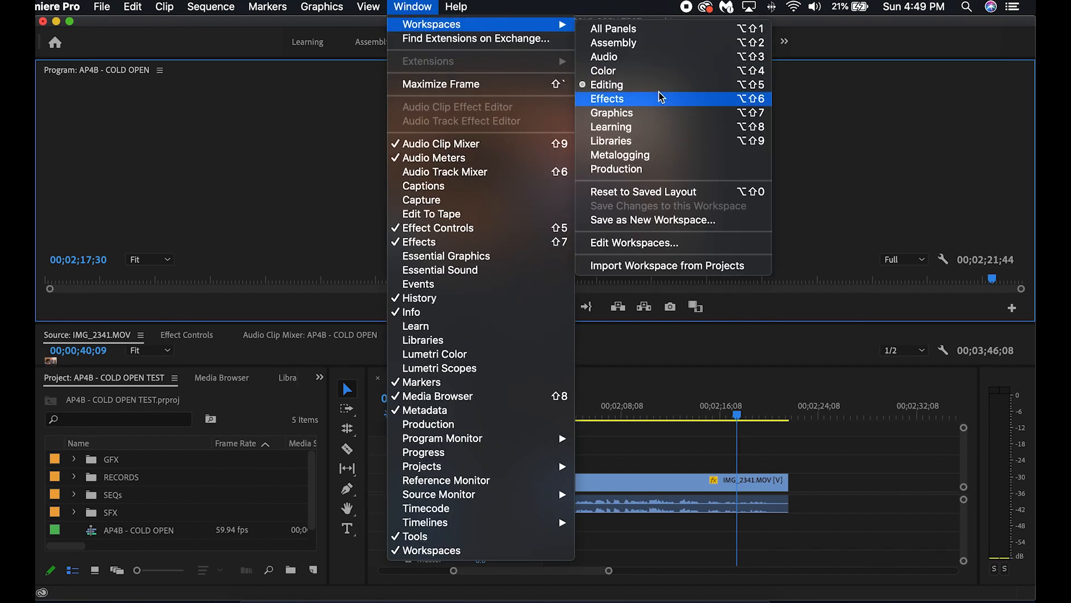
{"action": "left_click", "coordinate": [667, 193]}
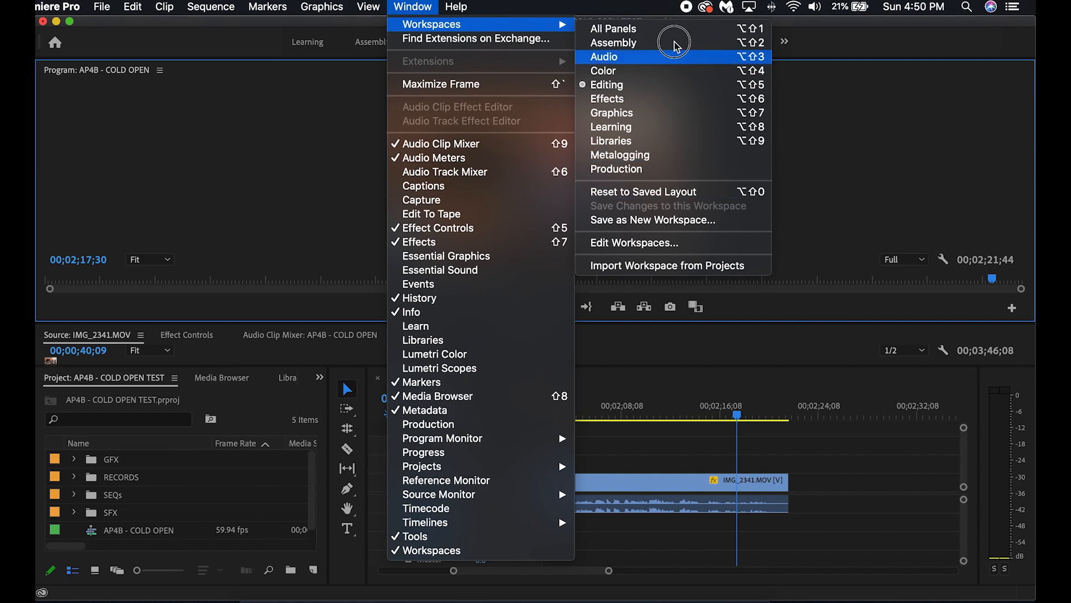
{"action": "left_click", "coordinate": [456, 7]}
{"action": "left_click", "coordinate": [413, 8]}
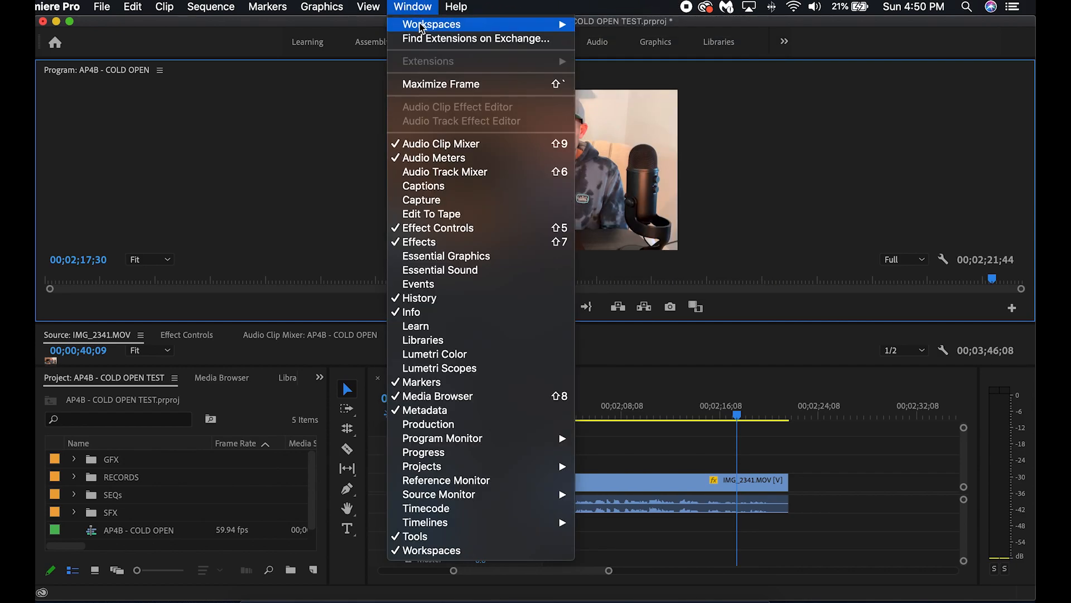
{"action": "mouse_move", "coordinate": [429, 25]}
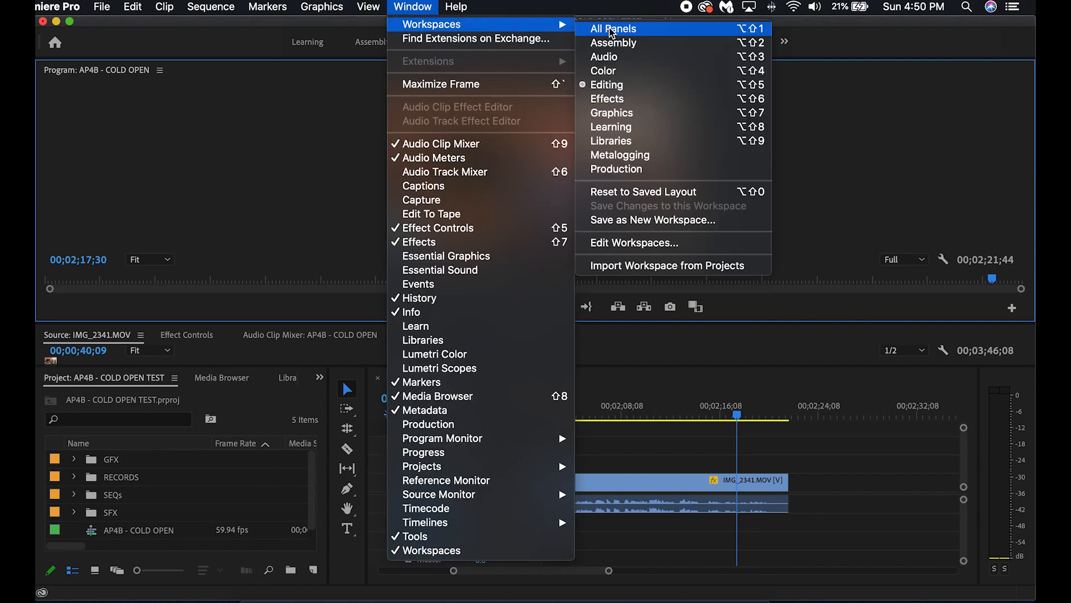
{"action": "left_click", "coordinate": [643, 73]}
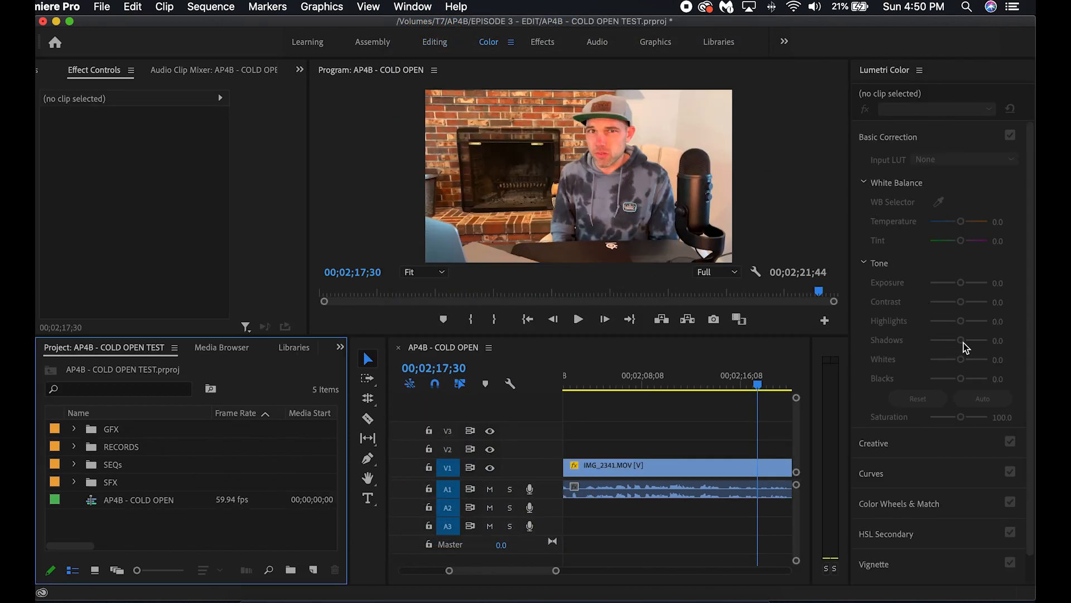
- Try a Lumetri correction on the IMG_2341.MOV clip with temperature 13.9, tint 24.1, exposure -1.6 and contrast 36.7, and undo it
{"action": "left_click", "coordinate": [719, 470]}
{"action": "left_click_drag", "start_coordinate": [963, 223], "coordinate": [971, 245]}
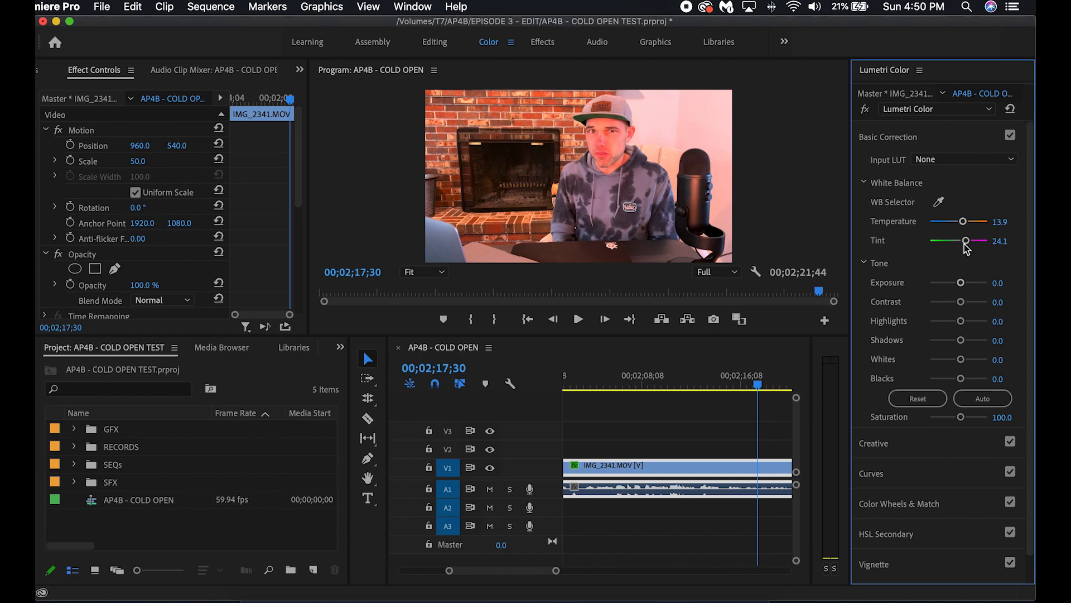
{"action": "mouse_move", "coordinate": [960, 283]}
{"action": "left_mouse_down"}
{"action": "mouse_move", "coordinate": [972, 280]}
{"action": "mouse_move", "coordinate": [950, 285]}
{"action": "left_mouse_up"}
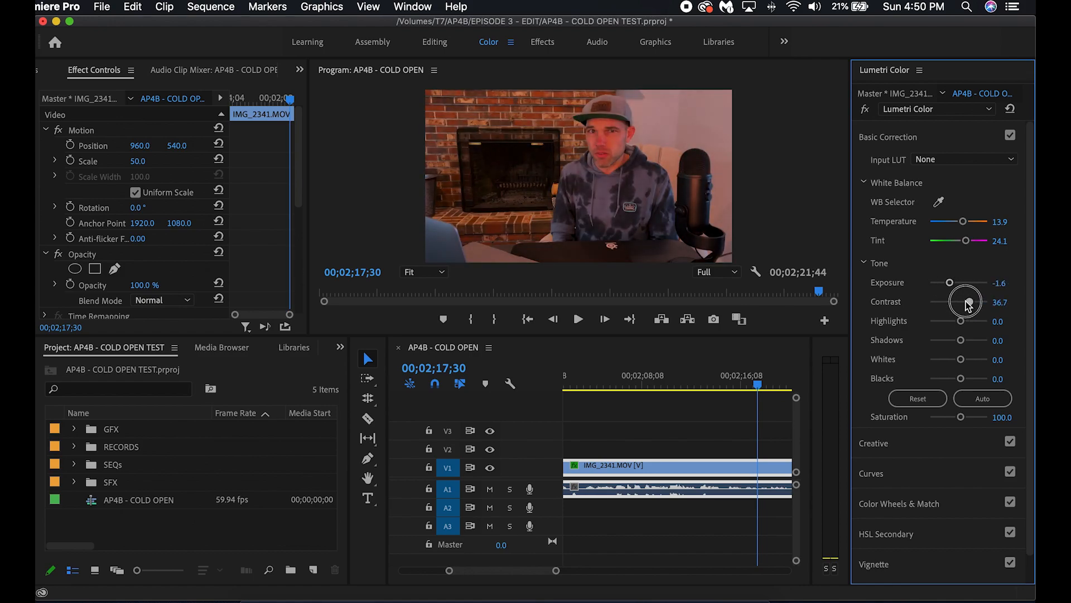
{"action": "key", "text": "super+z"}
{"action": "key", "text": "super+z"}
{"action": "key", "text": "super+z"}
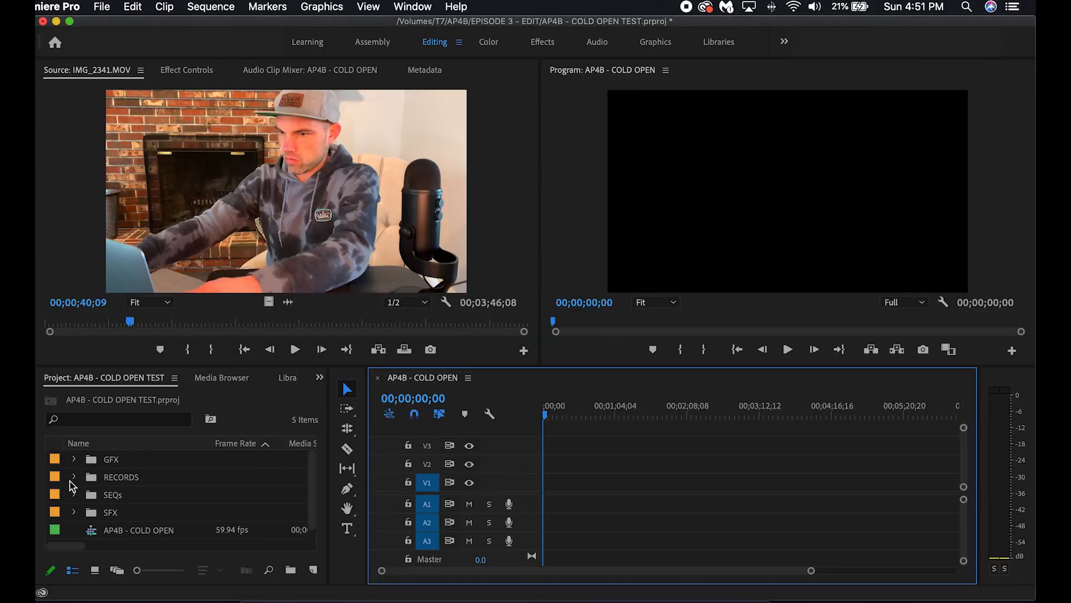
- Place IMG_2341.MOV from the RECORDS bin at the start of V1 and A1, keeping the existing sequence settings
{"action": "left_click", "coordinate": [73, 478]}
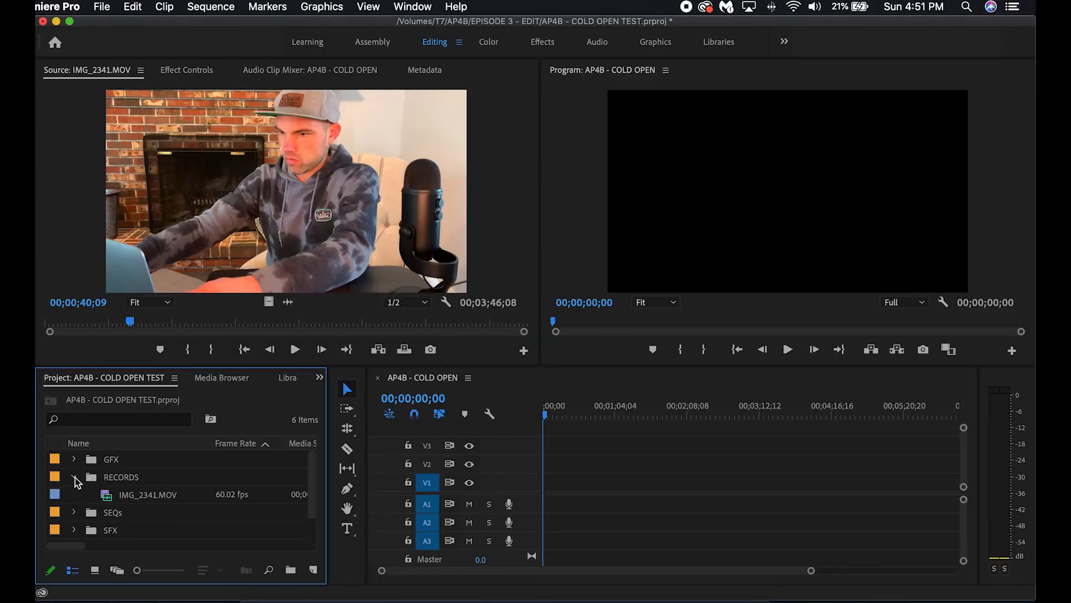
{"action": "left_click", "coordinate": [104, 501]}
{"action": "left_click_drag", "start_coordinate": [107, 502], "coordinate": [546, 505]}
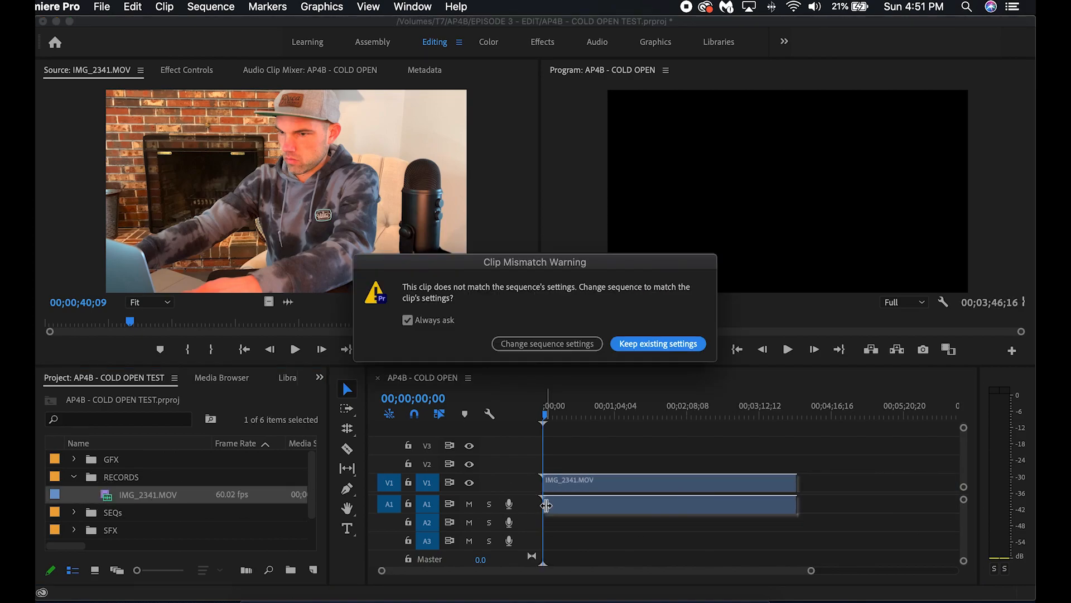
{"action": "left_click", "coordinate": [651, 350]}
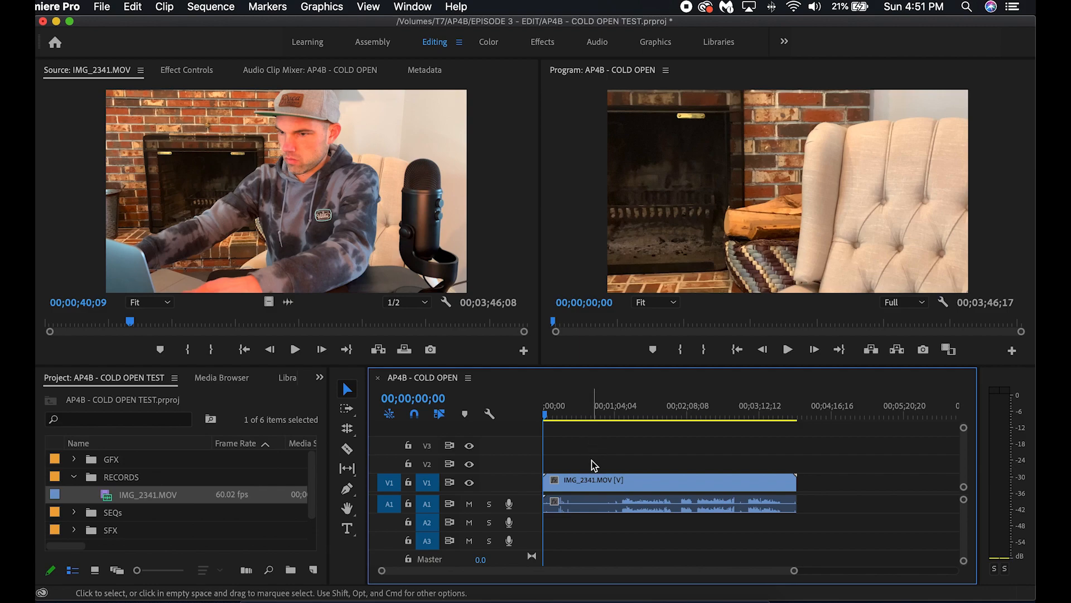
- Set the scale of the IMG_2341.MOV clip in the timeline to 50 in its effect controls
{"action": "left_click", "coordinate": [595, 489]}
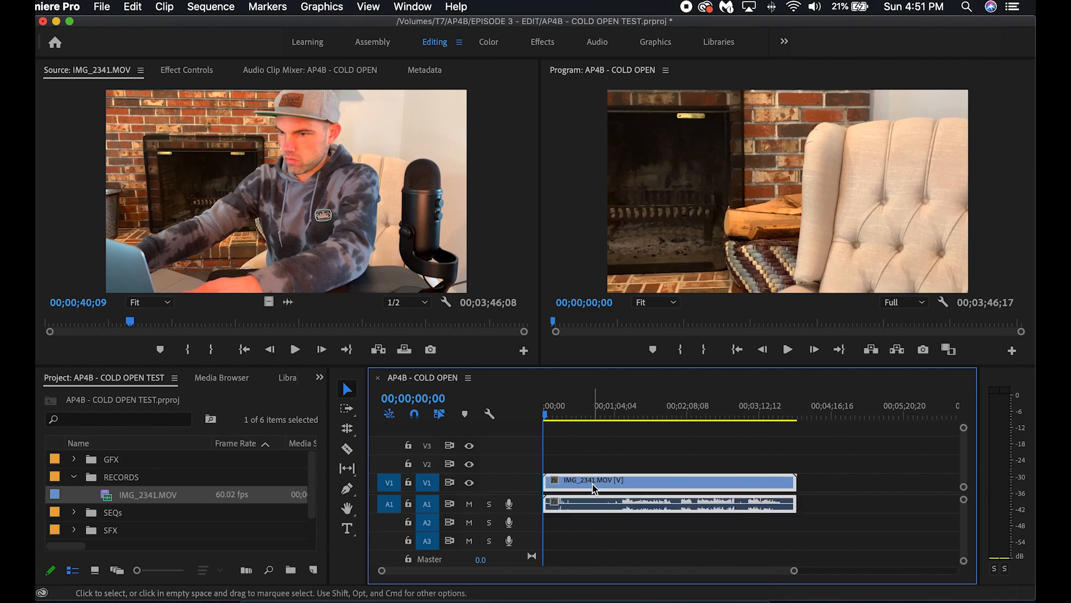
{"action": "key", "text": "shift+5"}
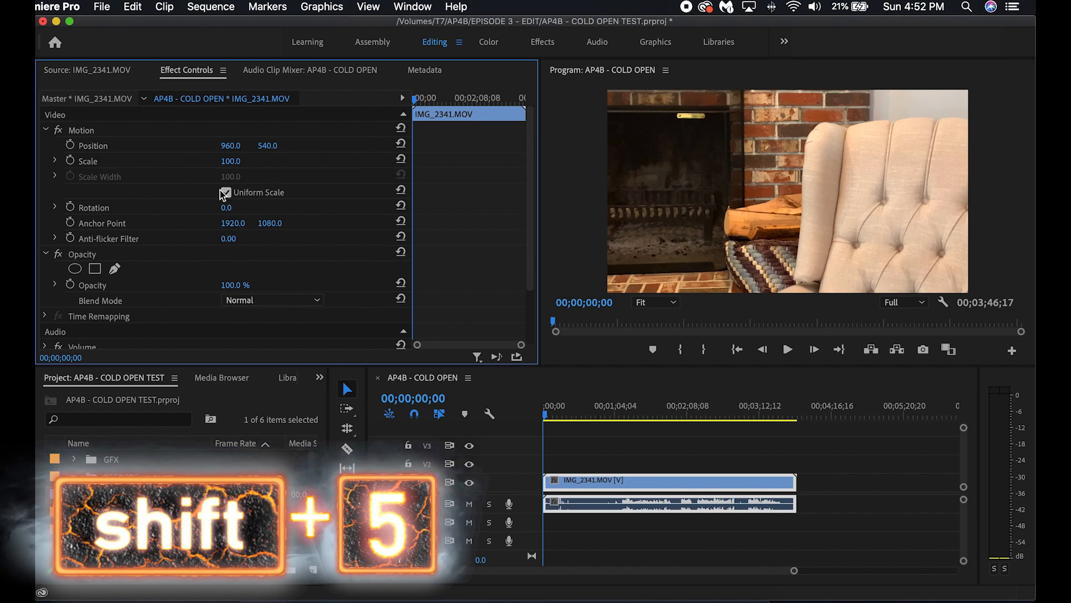
{"action": "left_click", "coordinate": [231, 161]}
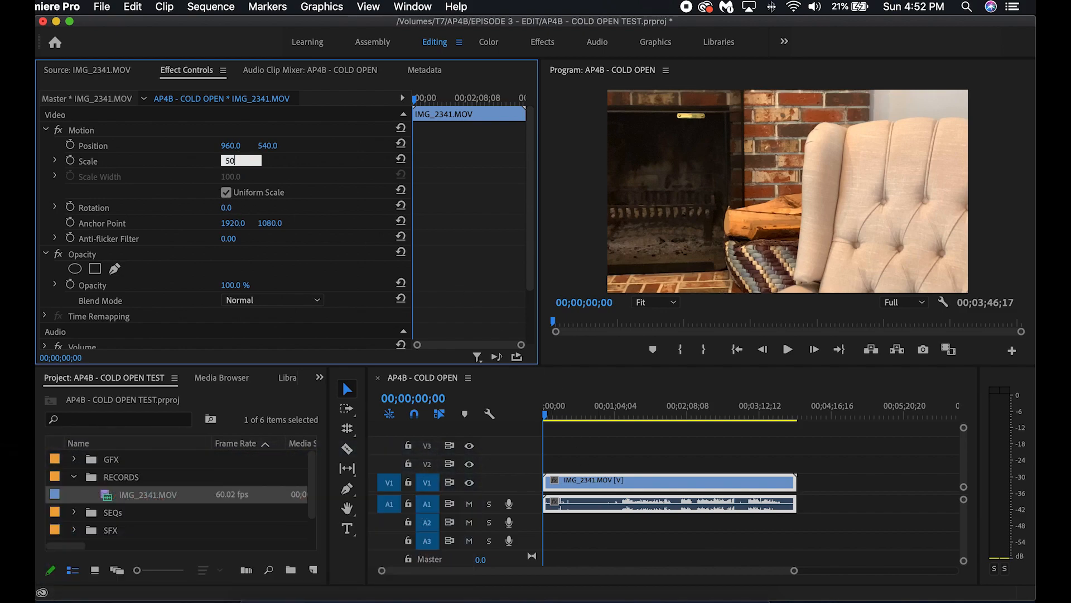
{"action": "key", "text": "Return"}
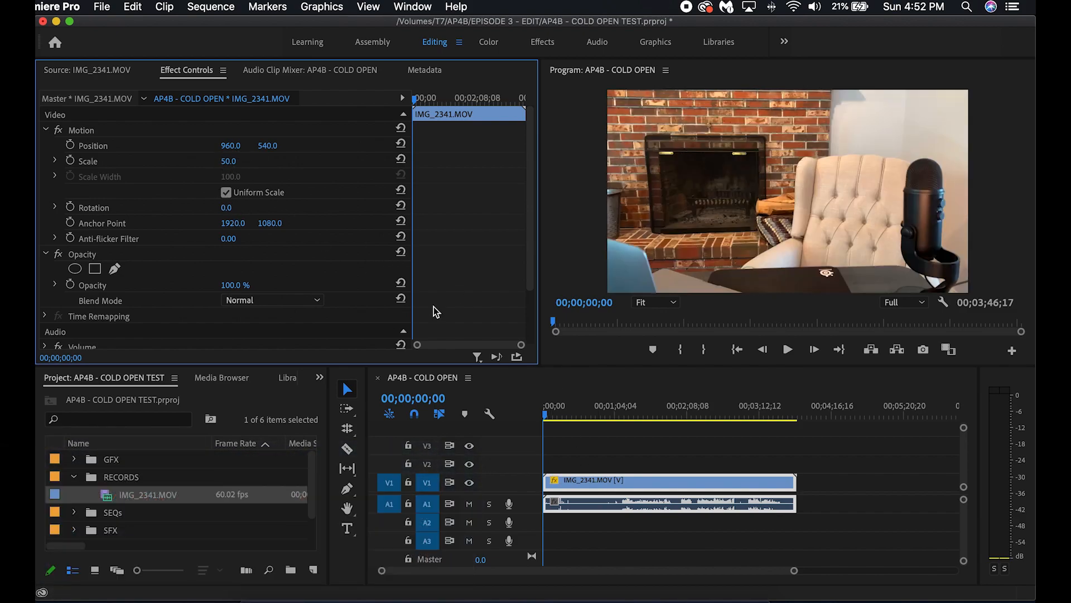
- Ripple trim the clip's start to the playhead at about 00;01;10, removing the footage before the talking begins
{"action": "left_click_drag", "start_coordinate": [590, 413], "coordinate": [564, 413]}
{"action": "key", "text": "="}
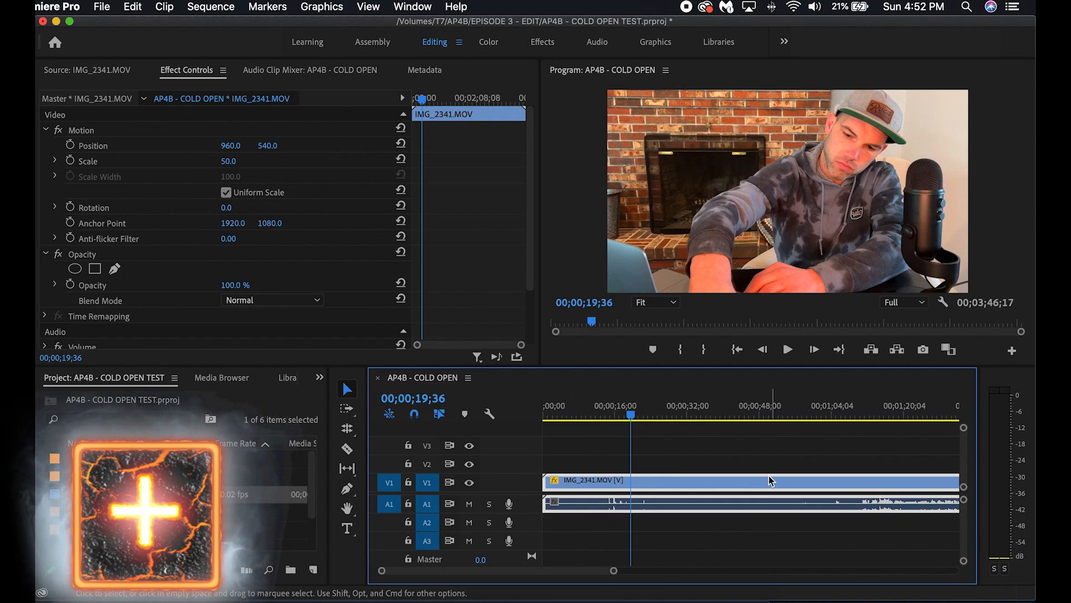
{"action": "left_click_drag", "start_coordinate": [854, 414], "coordinate": [860, 414]}
{"action": "key", "text": "q"}
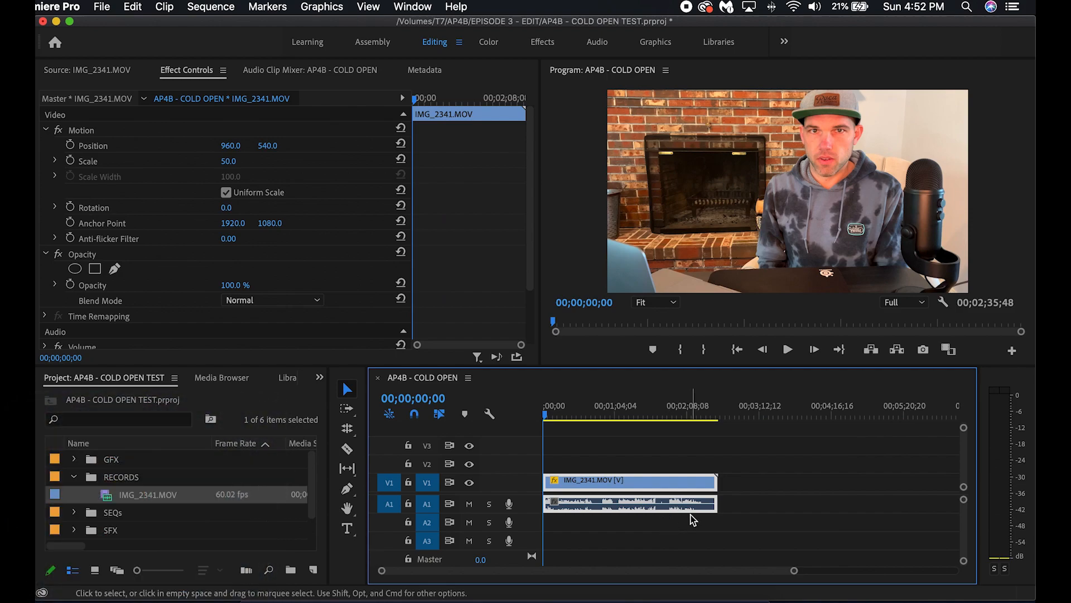
- Play the trimmed clip from the beginning of the sequence to review its opening
{"action": "key", "text": "equal"}
{"action": "key", "text": "equal"}
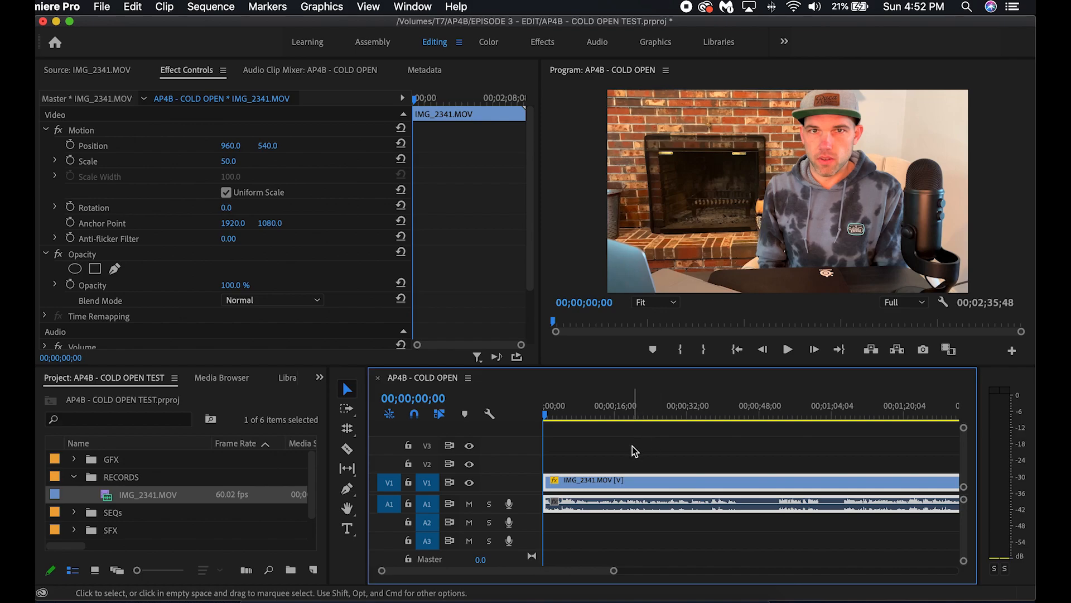
{"action": "key", "text": "space"}
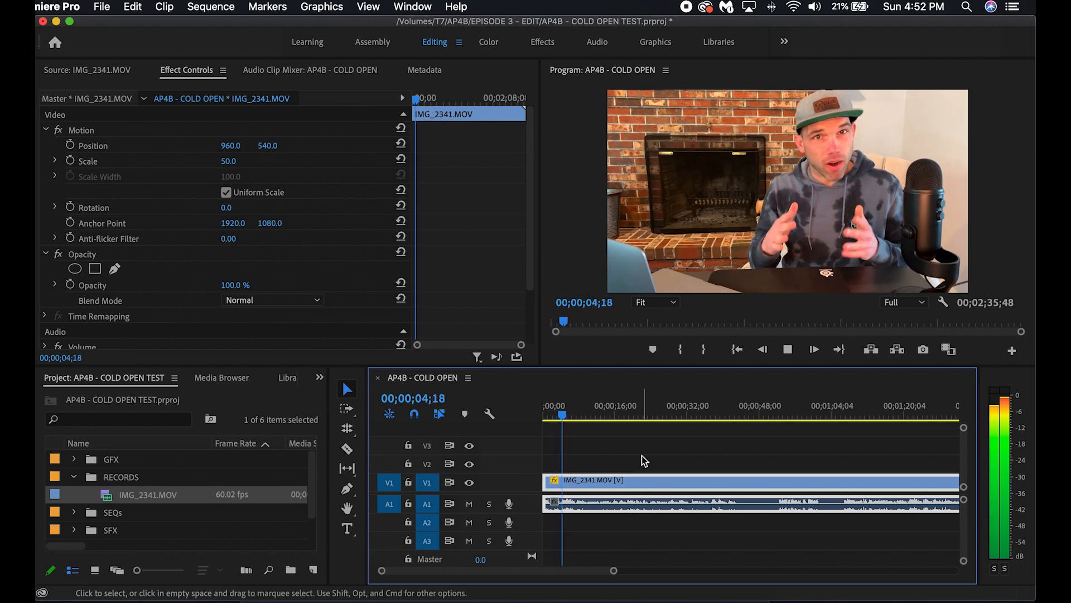
{"action": "key", "text": "space"}
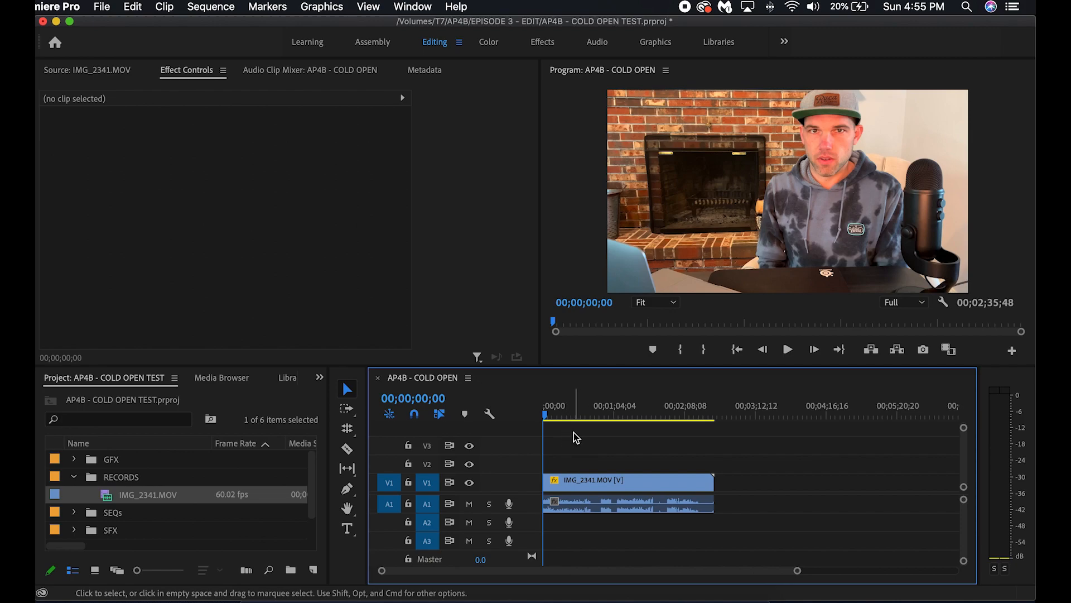
- Scrub through the clip and ripple trim its start to the playhead at 00;00;51;16
{"action": "mouse_move", "coordinate": [584, 411]}
{"action": "left_mouse_down"}
{"action": "mouse_move", "coordinate": [598, 411]}
{"action": "mouse_move", "coordinate": [546, 412]}
{"action": "mouse_move", "coordinate": [569, 417]}
{"action": "left_mouse_up"}
{"action": "left_click_drag", "start_coordinate": [577, 417], "coordinate": [604, 419]}
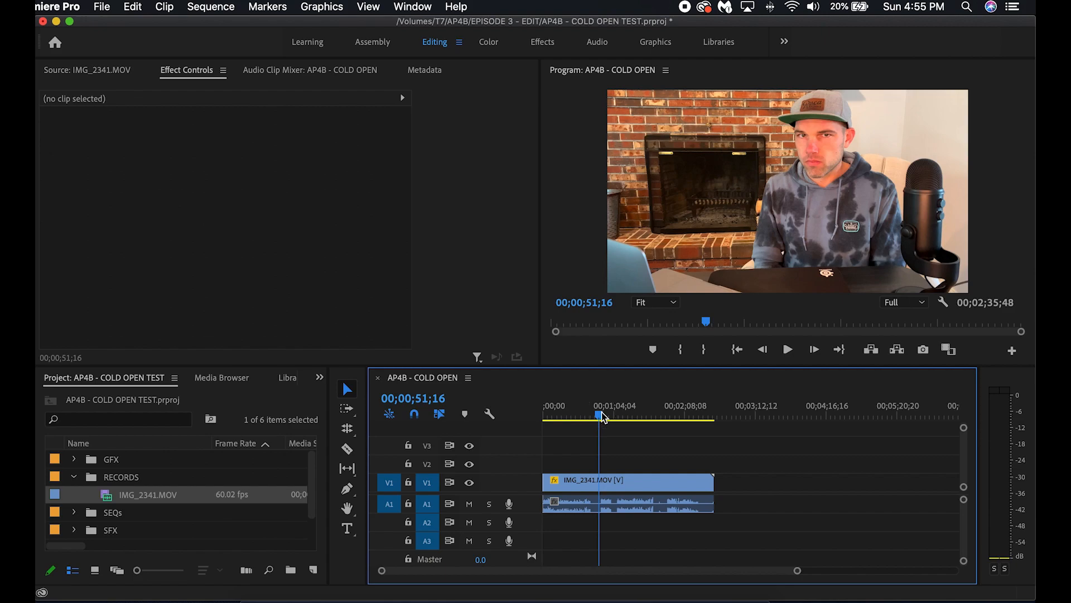
{"action": "key", "text": "q"}
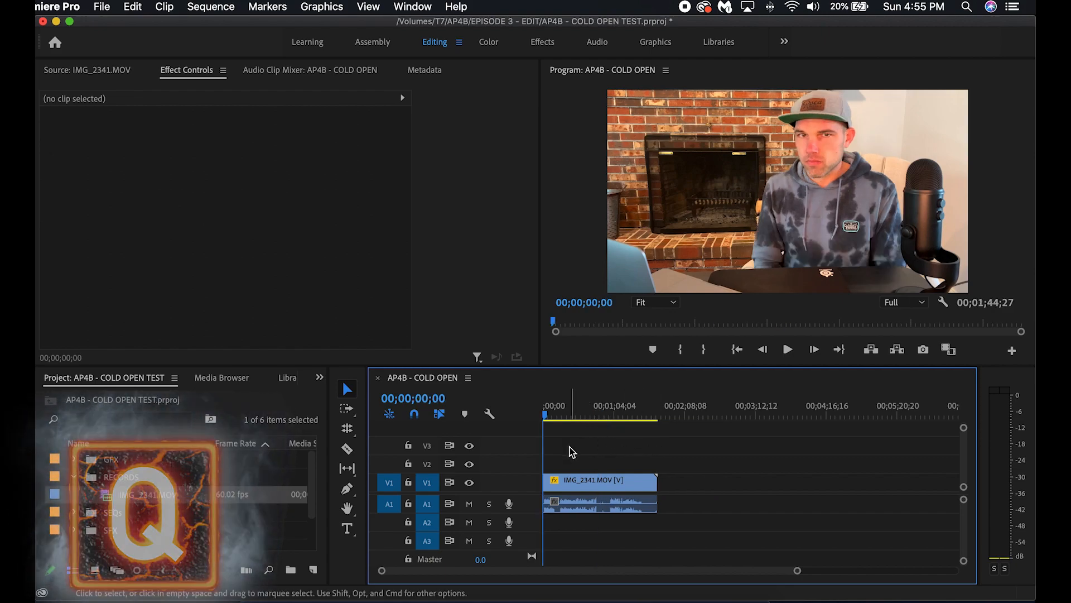
- Play the shortened clip from the start and stop where the next take begins, at about 00;00;15;15
{"action": "key", "text": "equal"}
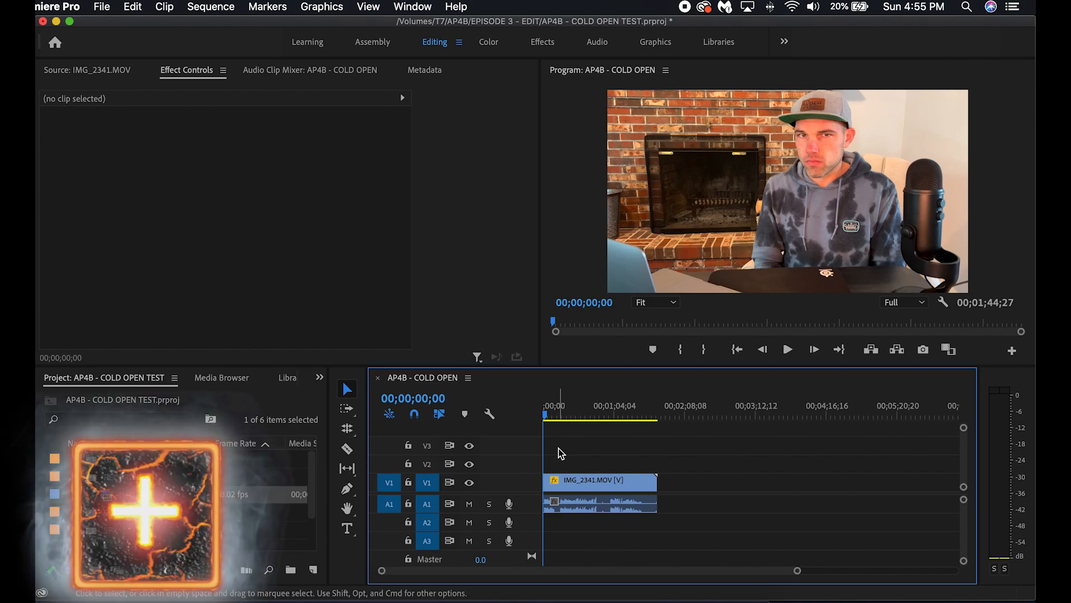
{"action": "key", "text": "space"}
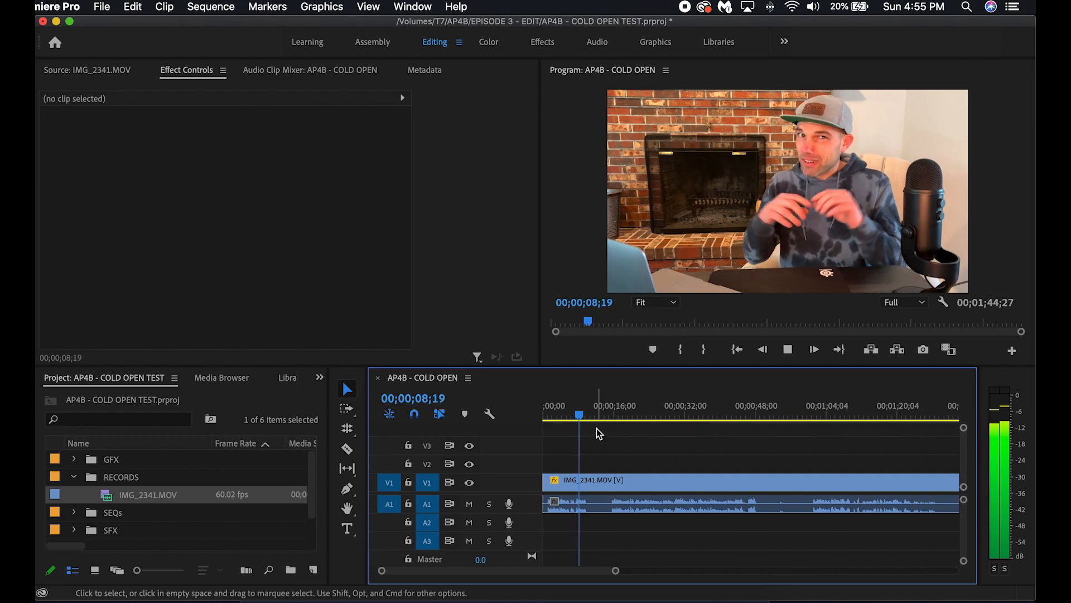
{"action": "key", "text": "space"}
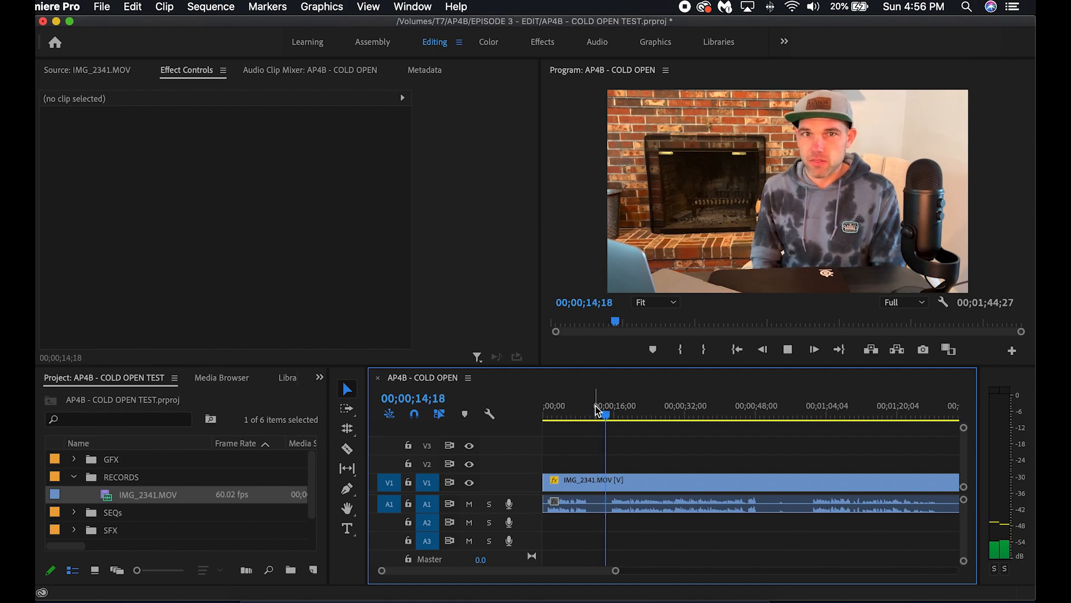
{"action": "key", "text": "space"}
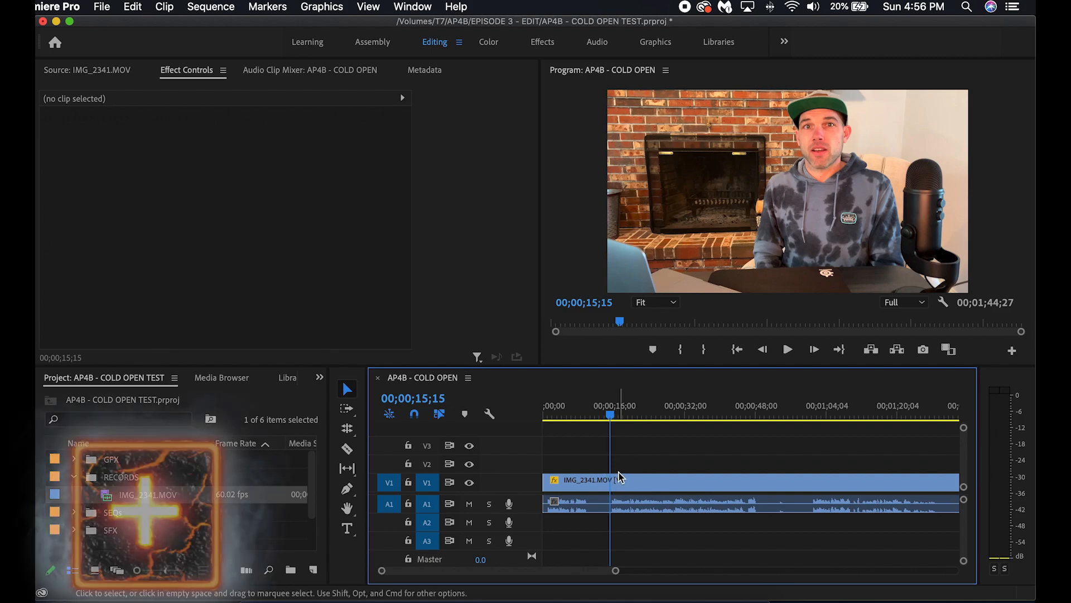
- Ripple trim the clip's start to the playhead at 00;00;15;10, just before the speech waveform begins
{"action": "key", "text": "equal"}
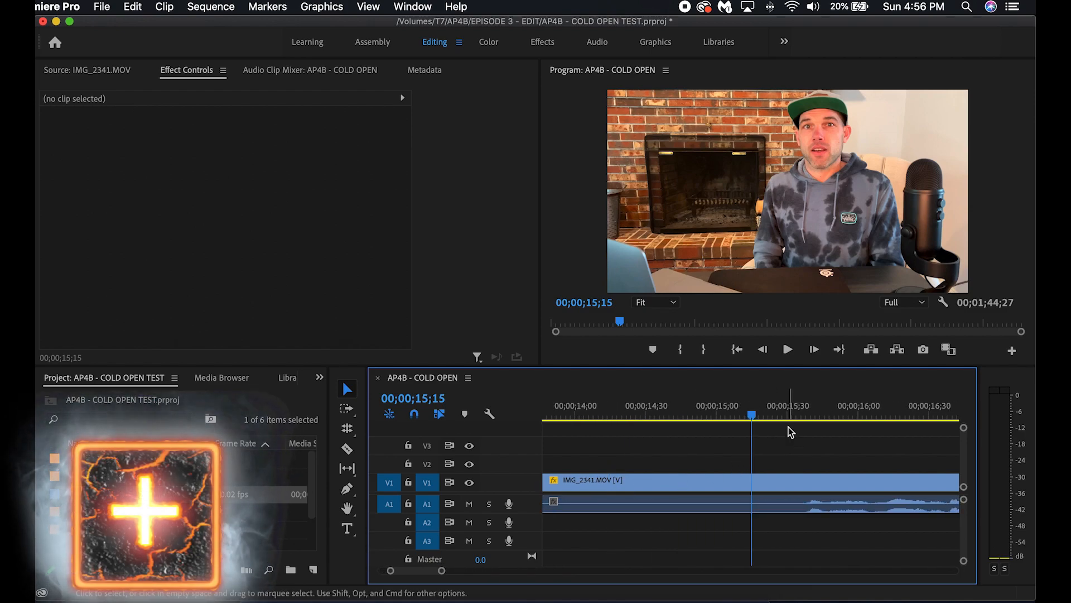
{"action": "mouse_move", "coordinate": [790, 416]}
{"action": "left_mouse_down"}
{"action": "mouse_move", "coordinate": [712, 414]}
{"action": "mouse_move", "coordinate": [808, 419]}
{"action": "left_mouse_up"}
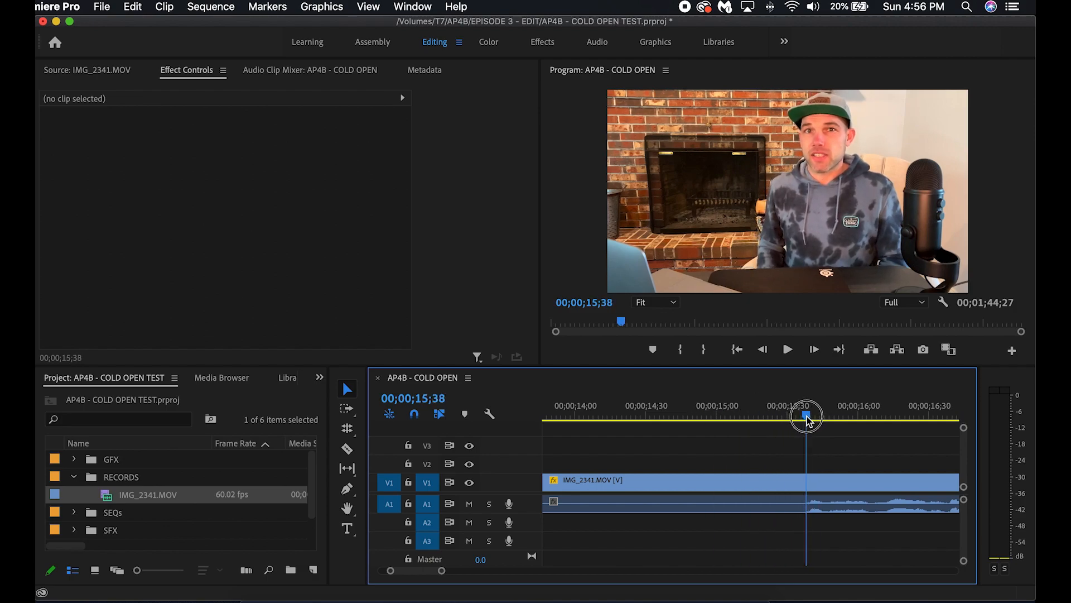
{"action": "left_click_drag", "start_coordinate": [809, 420], "coordinate": [743, 420]}
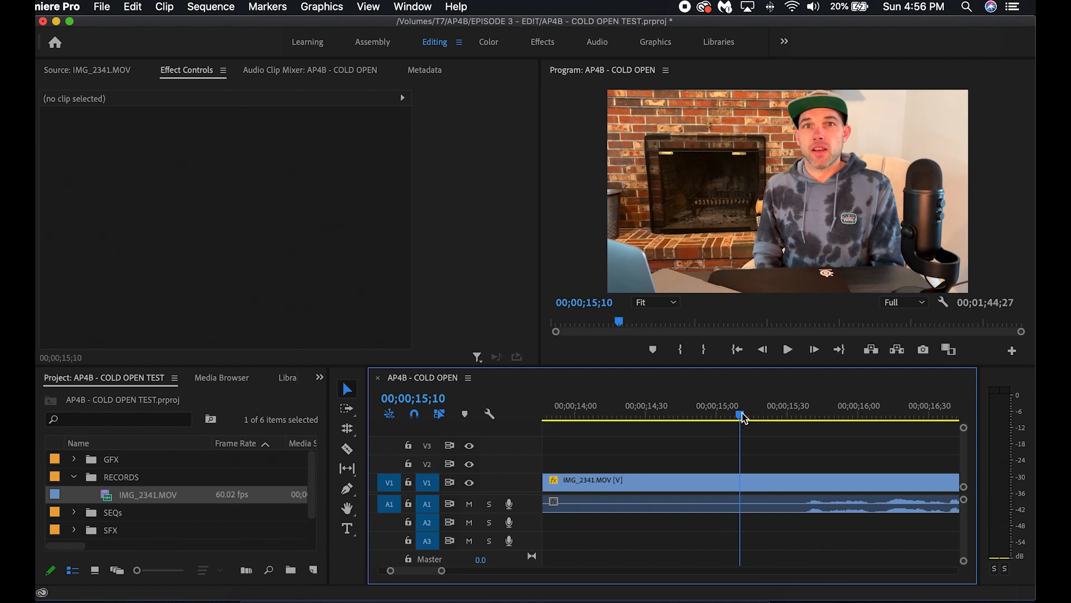
{"action": "scroll", "coordinate": [742, 420], "scroll_direction": "down", "scroll_amount": 5}
{"action": "key", "text": "q"}
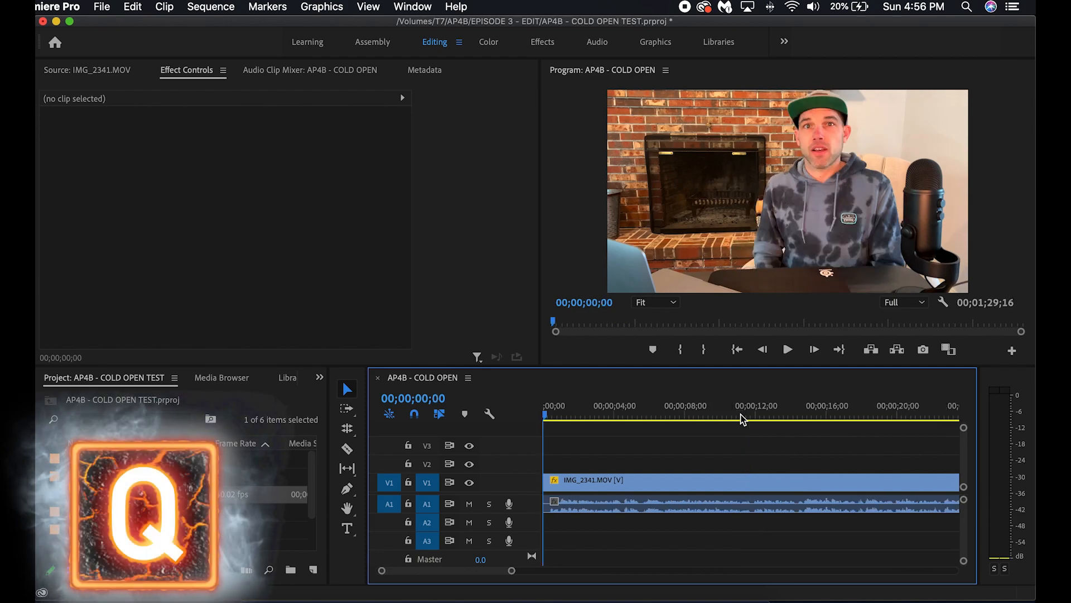
- Play the trimmed clip, skip ahead through it, and stop just after the last words at 00;00;33;54
{"action": "scroll", "coordinate": [689, 441], "scroll_direction": "up", "scroll_amount": 2}
{"action": "key", "text": "space"}
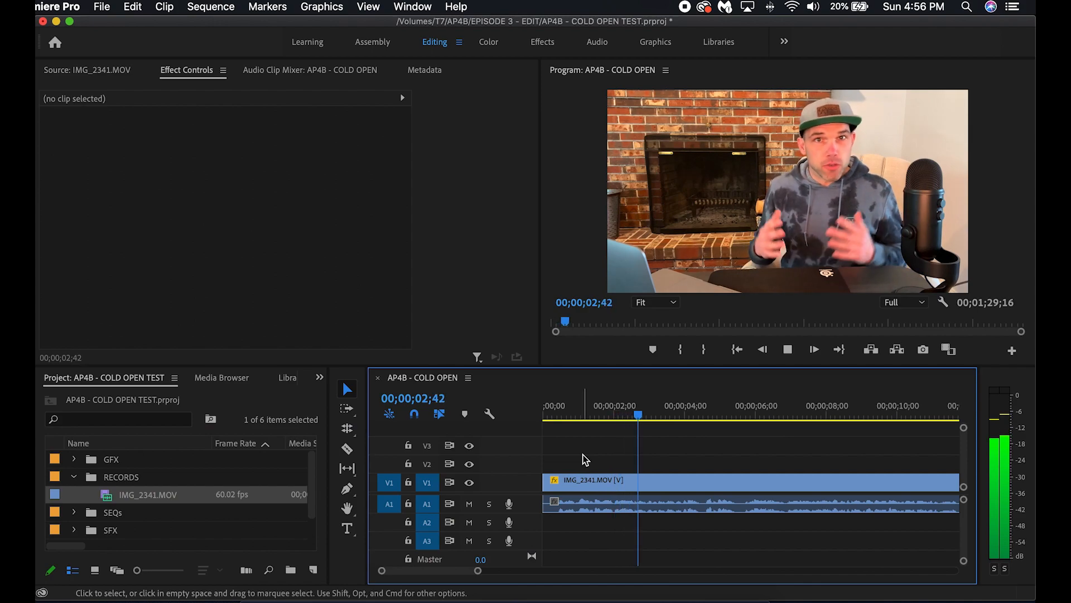
{"action": "scroll", "coordinate": [588, 454], "scroll_direction": "down", "scroll_amount": 3}
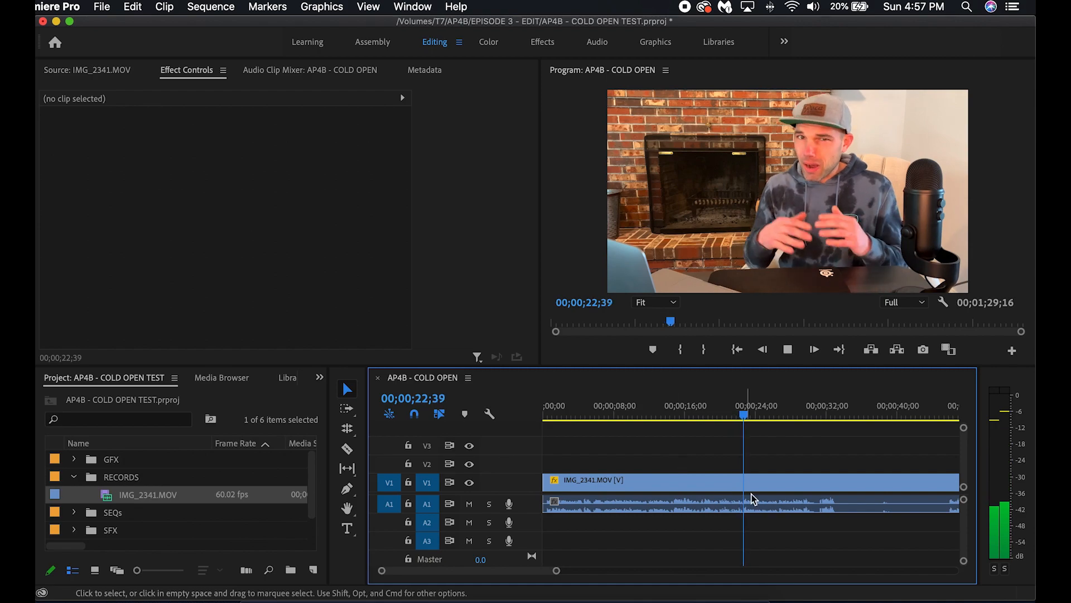
{"action": "left_click", "coordinate": [783, 407]}
{"action": "left_click_drag", "start_coordinate": [783, 408], "coordinate": [803, 407]}
{"action": "left_click", "coordinate": [784, 410]}
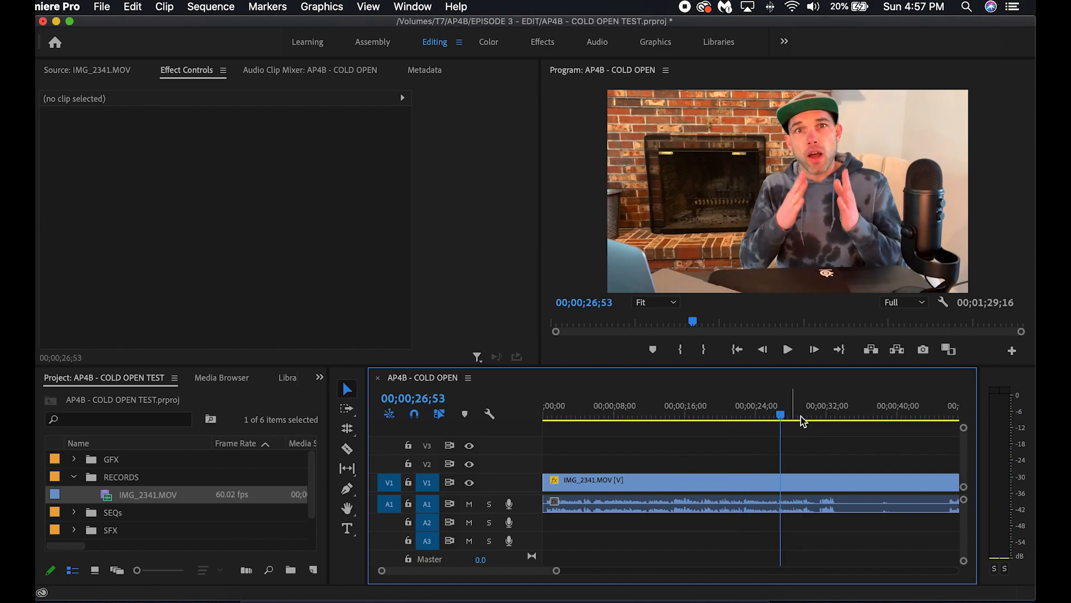
{"action": "key", "text": "space"}
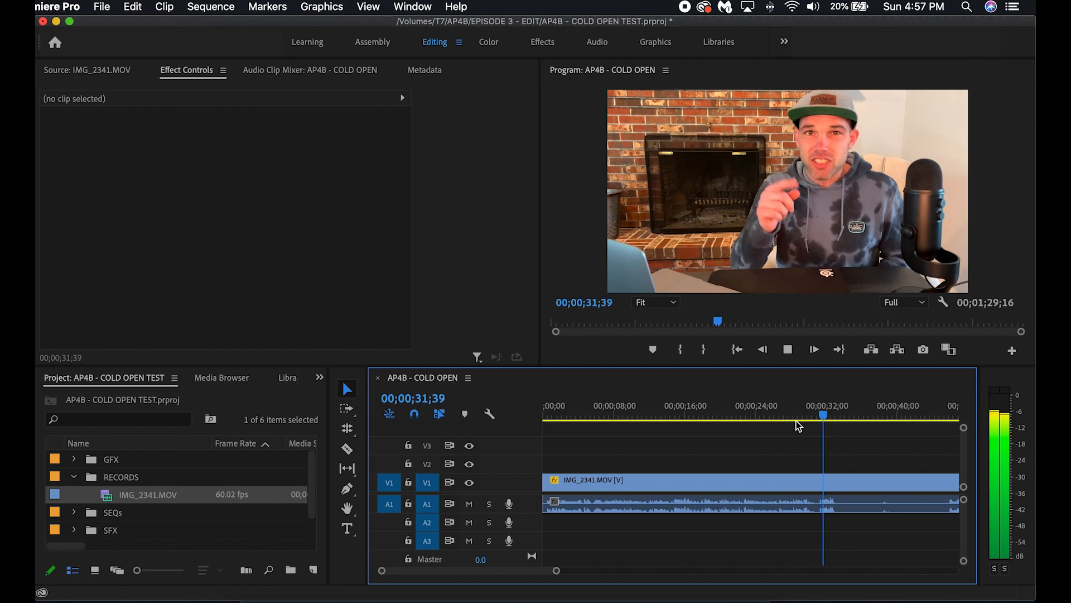
{"action": "key", "text": "space"}
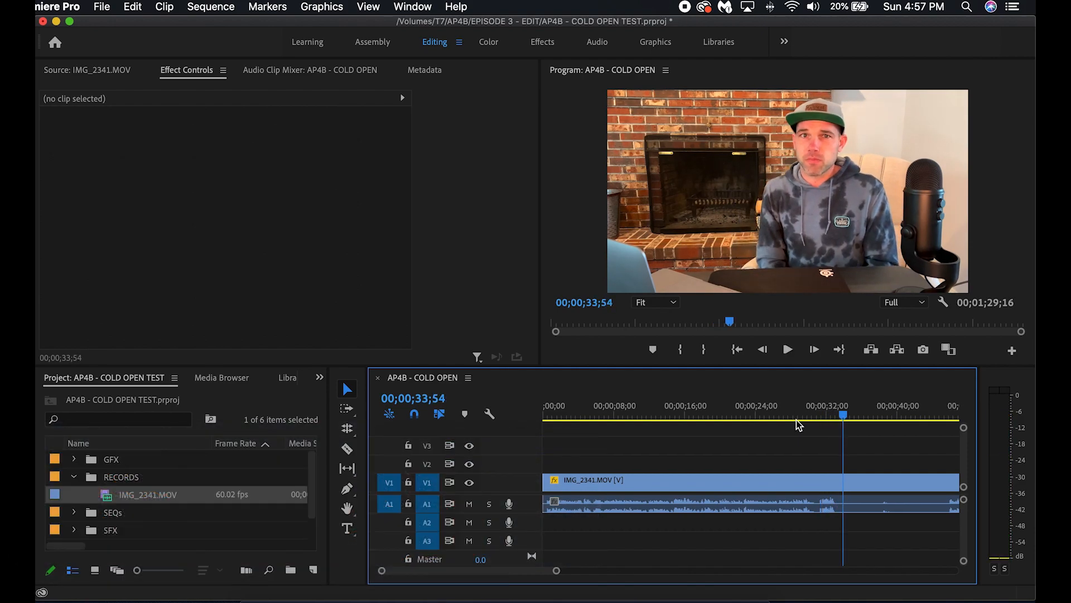
- Ripple trim the clip's end to the playhead at 00;00;33;54 and return to the sequence start
{"action": "key", "text": "minus"}
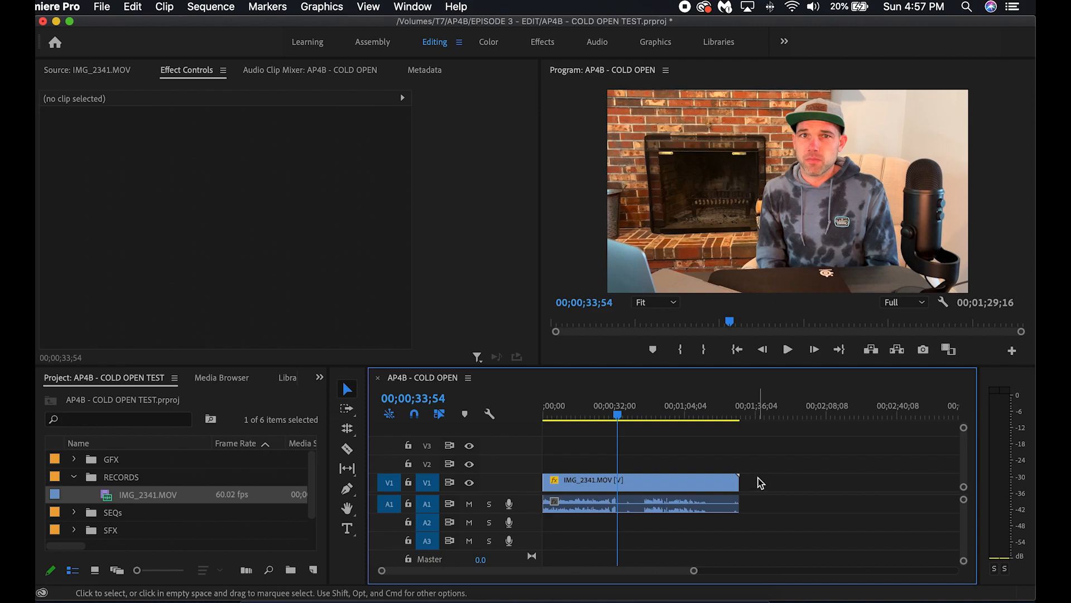
{"action": "key", "text": "w"}
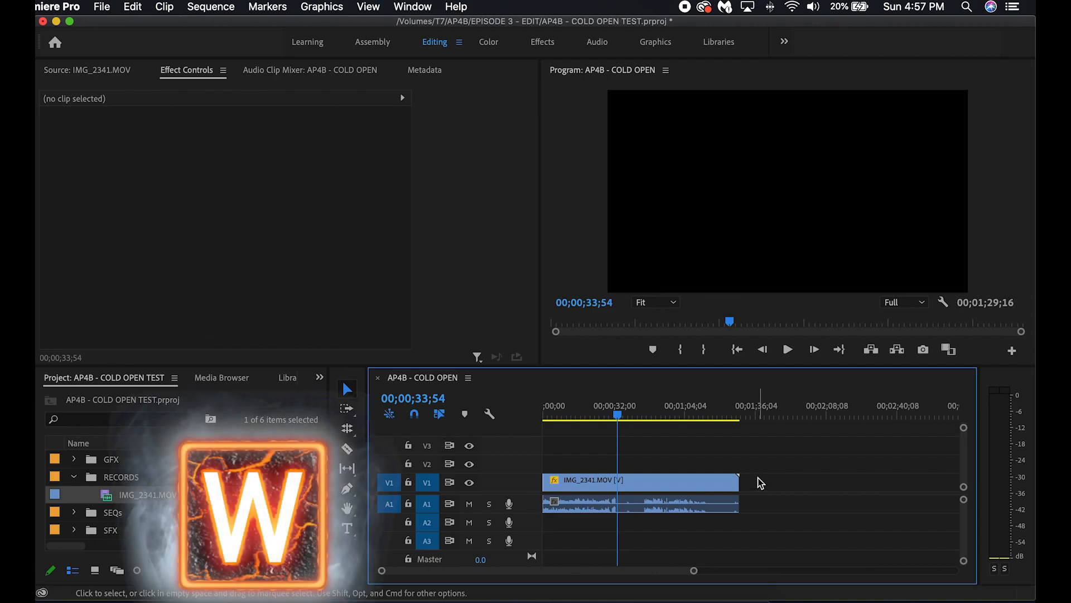
{"action": "left_click", "coordinate": [575, 410]}
{"action": "left_click_drag", "start_coordinate": [575, 410], "coordinate": [514, 408]}
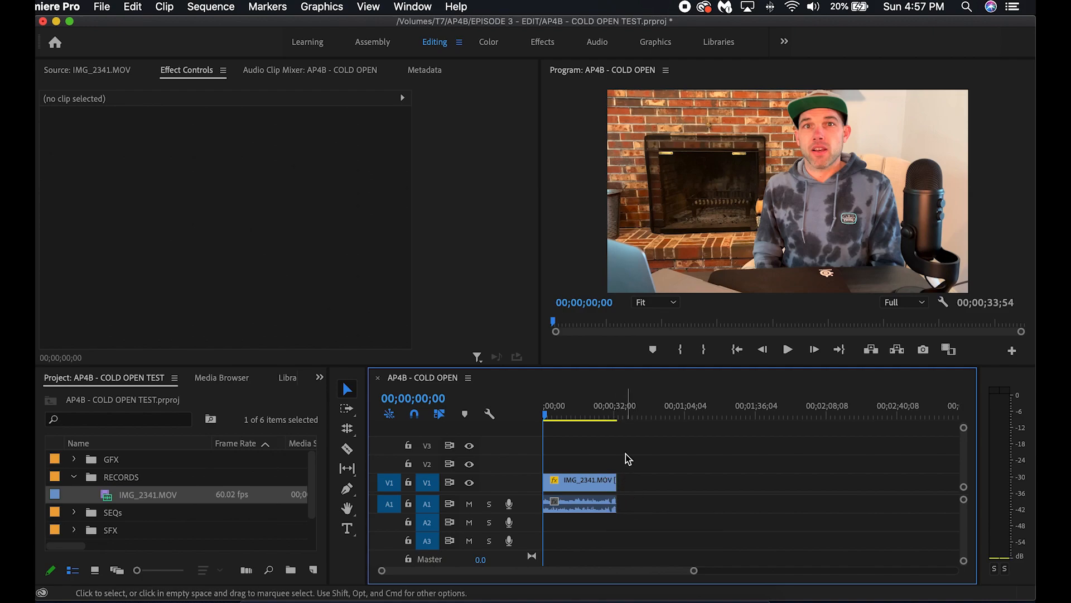
- Delete the trimmed clip and place the full IMG_2341.MOV at the sequence start, keeping the existing sequence settings
{"action": "left_click_drag", "start_coordinate": [670, 454], "coordinate": [531, 517]}
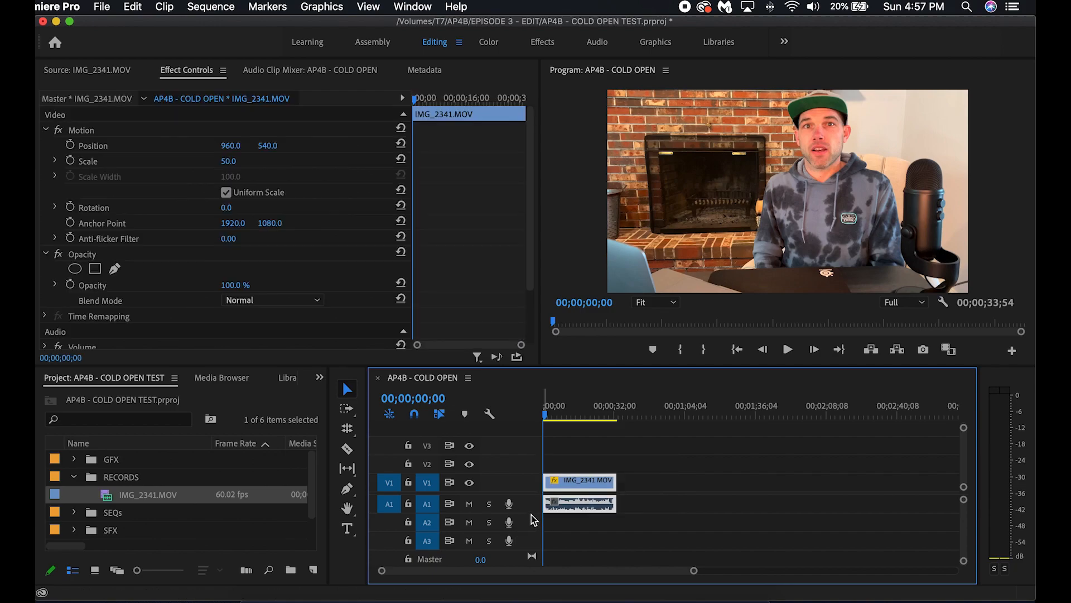
{"action": "key", "text": "Delete"}
{"action": "left_click_drag", "start_coordinate": [111, 499], "coordinate": [531, 485]}
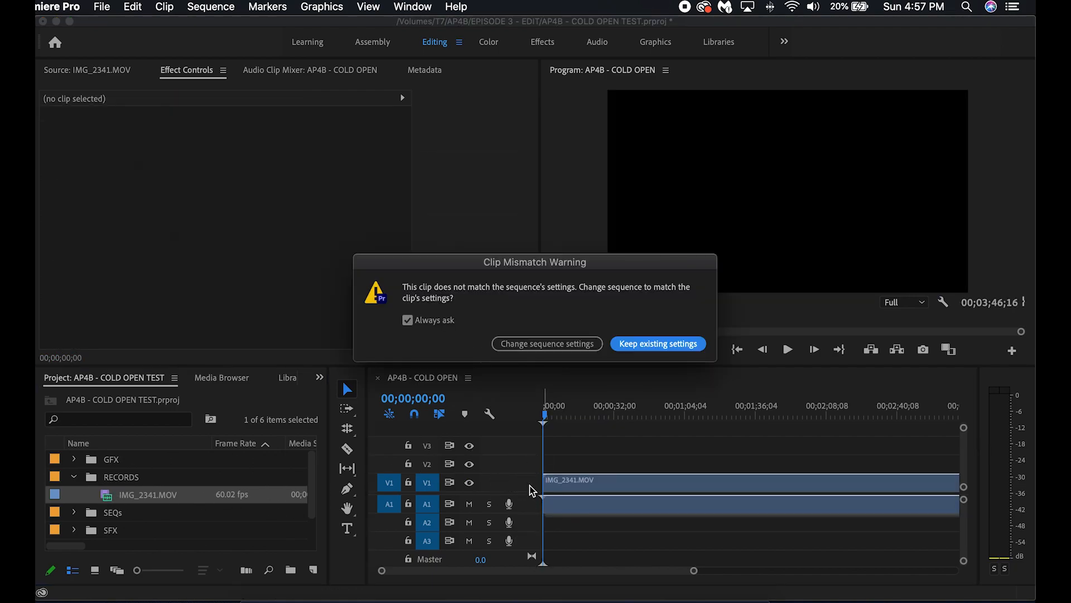
{"action": "left_click", "coordinate": [642, 344]}
- Set the Scale of the newly placed IMG_2341.MOV clip to 50
{"action": "left_click", "coordinate": [654, 480]}
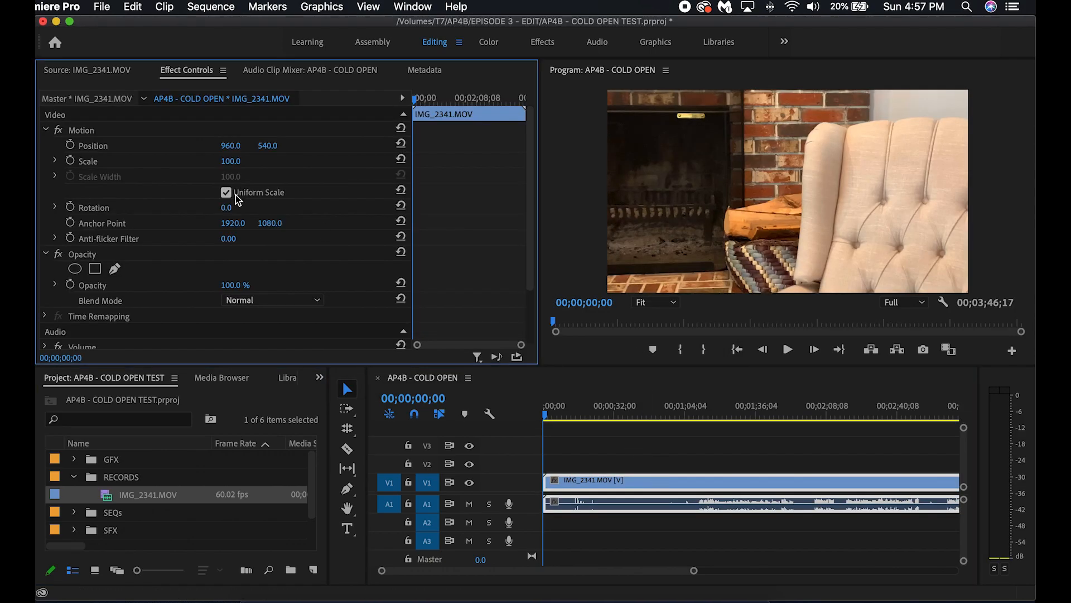
{"action": "left_click", "coordinate": [233, 161]}
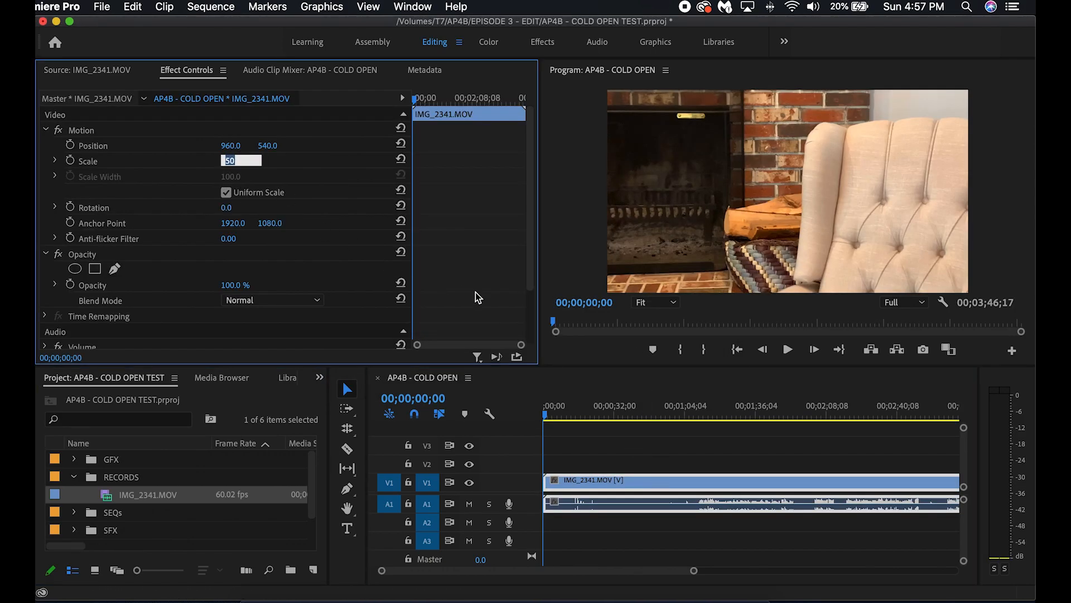
{"action": "type", "text": "50"}
{"action": "key", "text": "Return"}
- Ripple trim the IMG_2341.MOV clip at both ends down to its final take, ending at 00;00;33;57
{"action": "left_click", "coordinate": [639, 410]}
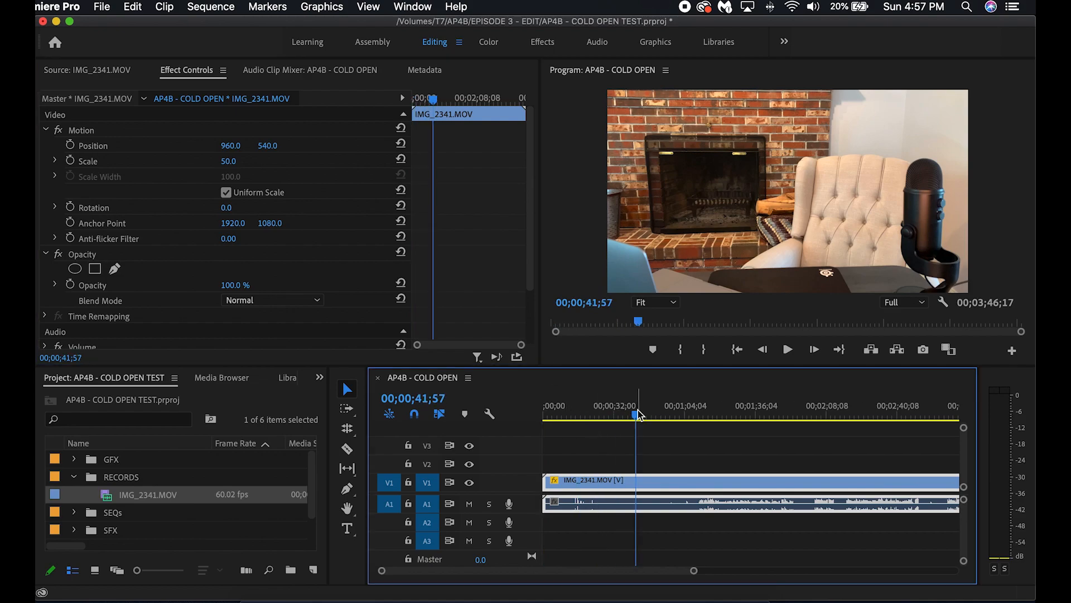
{"action": "key", "text": "minus"}
{"action": "key", "text": "minus"}
{"action": "left_click", "coordinate": [614, 411]}
{"action": "key", "text": "equal"}
{"action": "key", "text": "equal"}
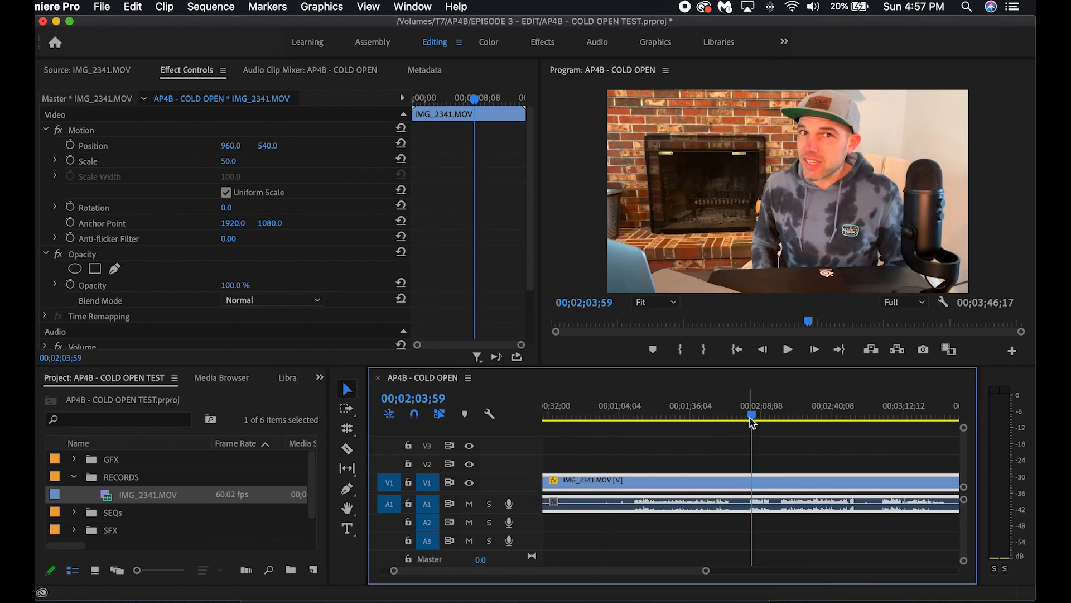
{"action": "left_click_drag", "start_coordinate": [750, 406], "coordinate": [783, 414]}
{"action": "key", "text": "q"}
{"action": "left_click_drag", "start_coordinate": [627, 407], "coordinate": [491, 414]}
{"action": "key", "text": "w"}
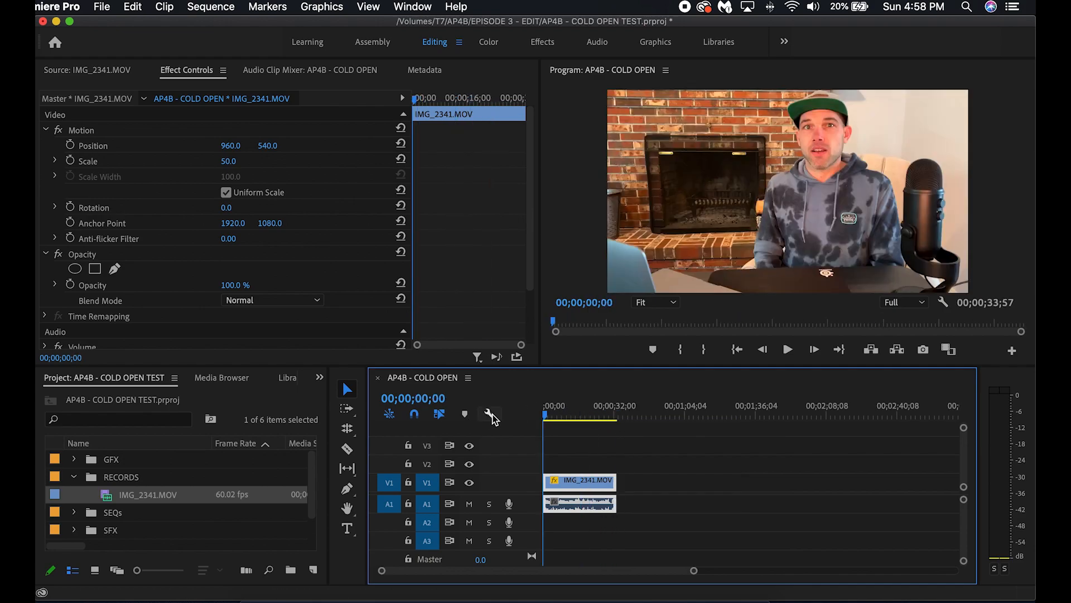
- Play the opening of the trimmed clip from the sequence start to check where the take begins
{"action": "key", "text": "="}
{"action": "key", "text": "="}
{"action": "key", "text": "="}
{"action": "key", "text": "space"}
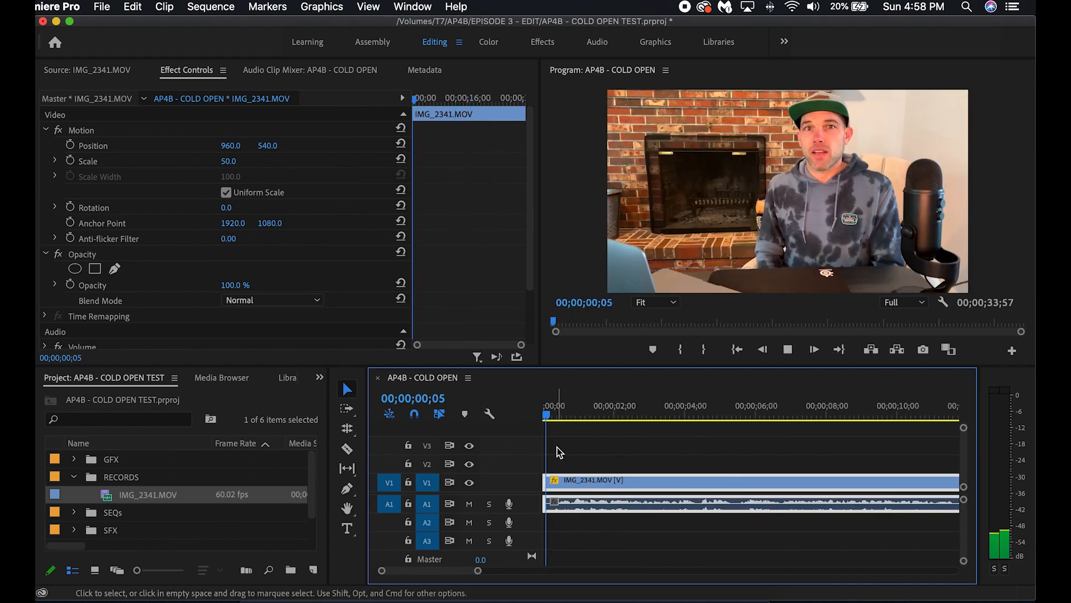
{"action": "key", "text": "space"}
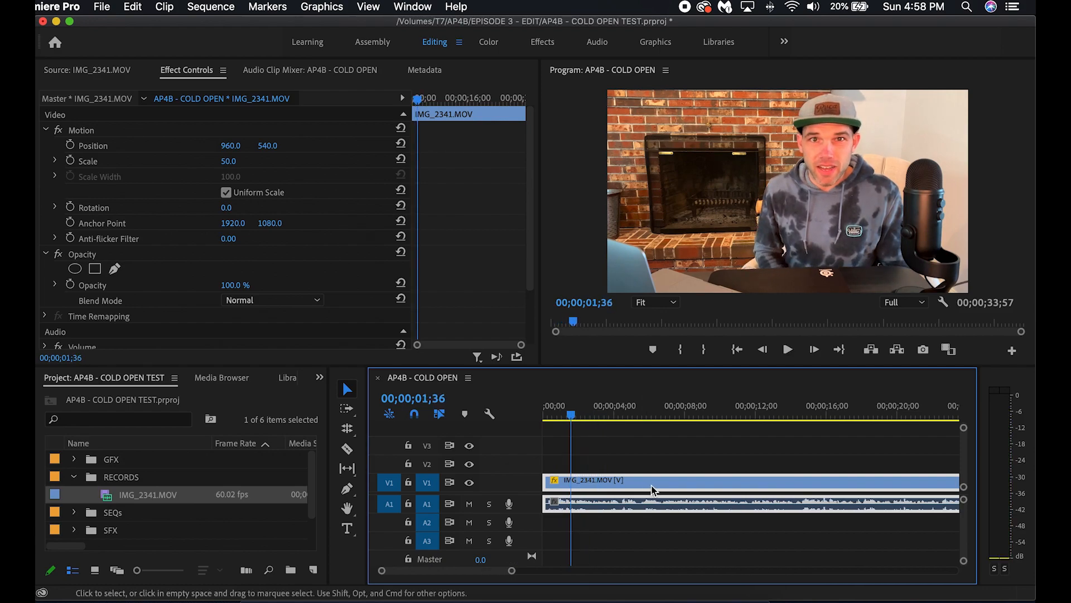
- Play the clip's closing words, ripple trim its end to the playhead at 00;00;33;05, and deselect the clip
{"action": "key", "text": "minus"}
{"action": "key", "text": "minus"}
{"action": "left_click", "coordinate": [822, 406]}
{"action": "key", "text": "space"}
{"action": "key", "text": "="}
{"action": "key", "text": "="}
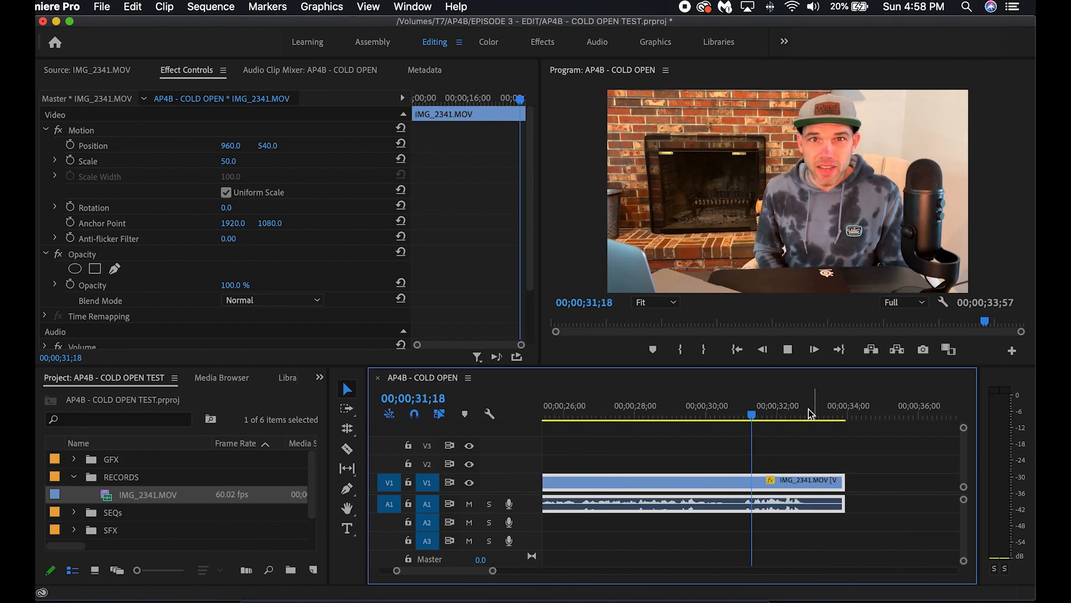
{"action": "key", "text": "space"}
{"action": "key", "text": "space"}
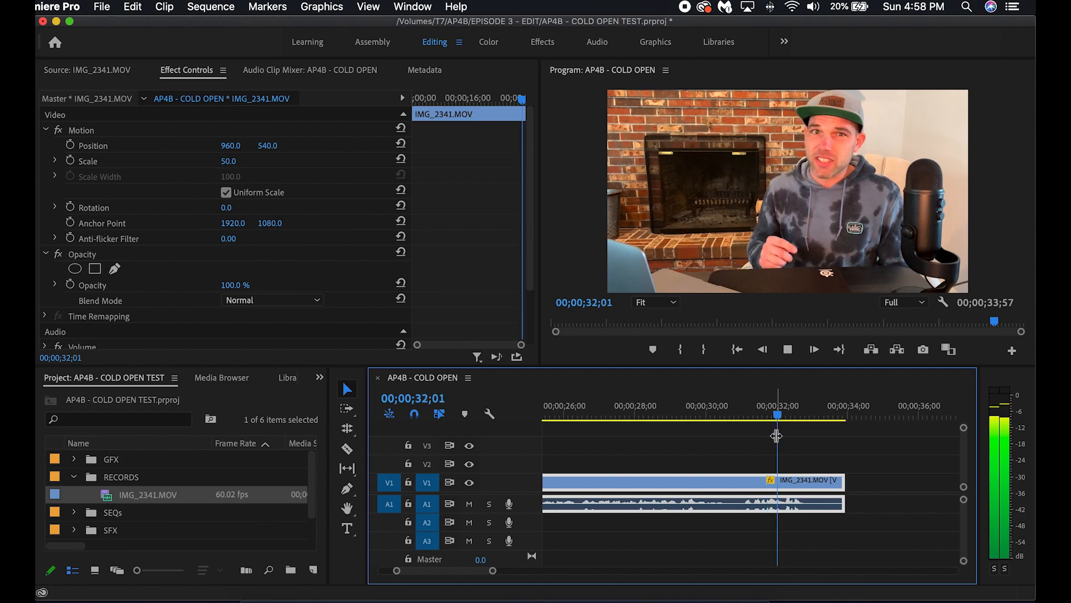
{"action": "key", "text": "space"}
{"action": "key", "text": "w"}
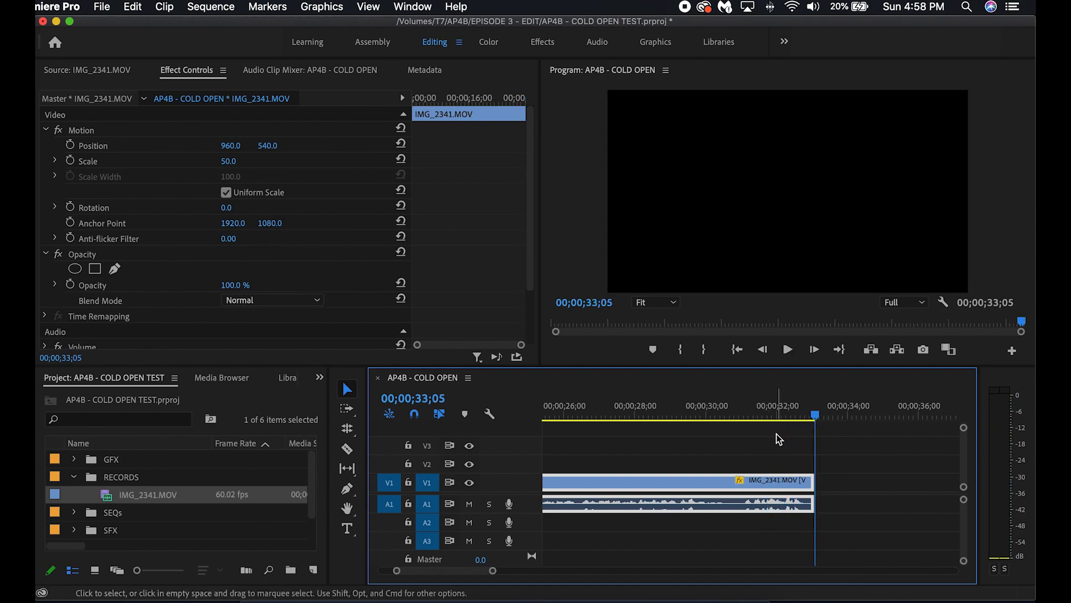
{"action": "left_click", "coordinate": [788, 444]}
{"action": "key", "text": "minus"}
{"action": "key", "text": "minus"}
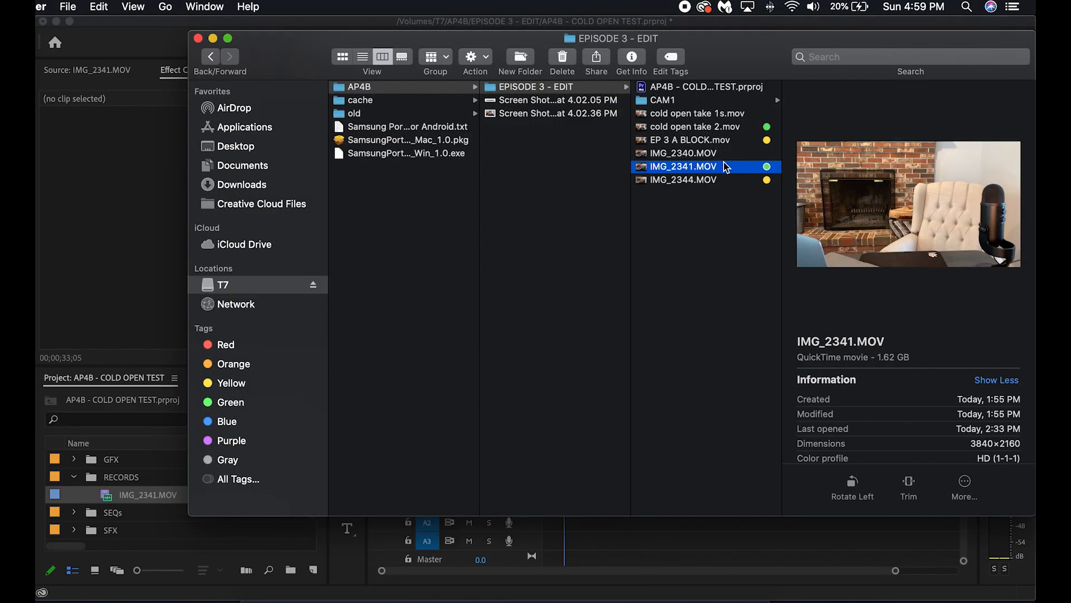
- Import IMG_2344.MOV from the EPISODE 3 - EDIT folder into the RECORDS bin
{"action": "key", "text": "Up"}
{"action": "key", "text": "Up"}
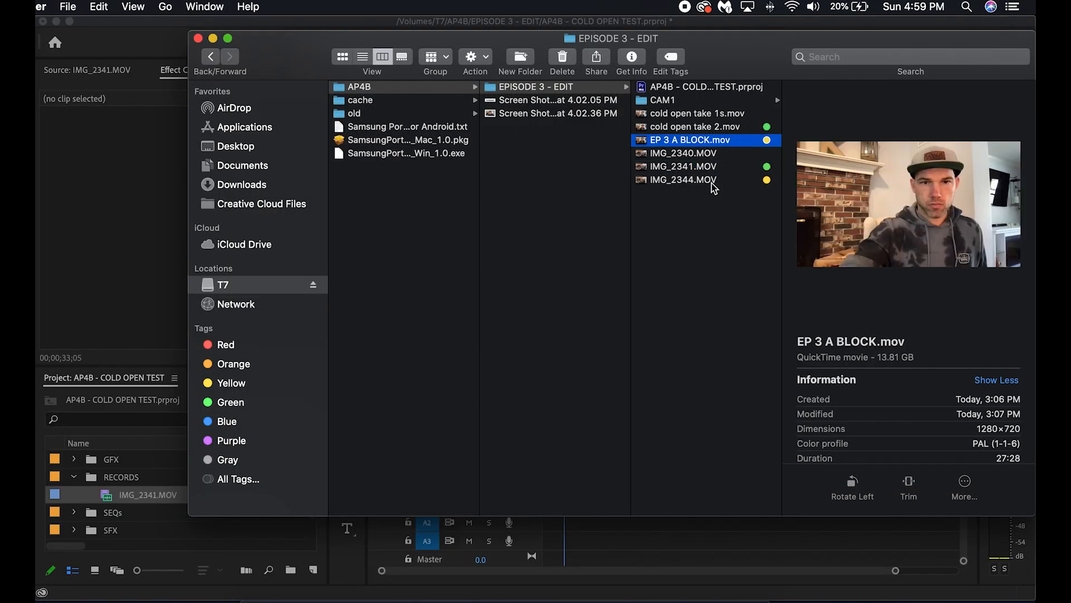
{"action": "left_click", "coordinate": [710, 184]}
{"action": "left_click_drag", "start_coordinate": [716, 185], "coordinate": [178, 485]}
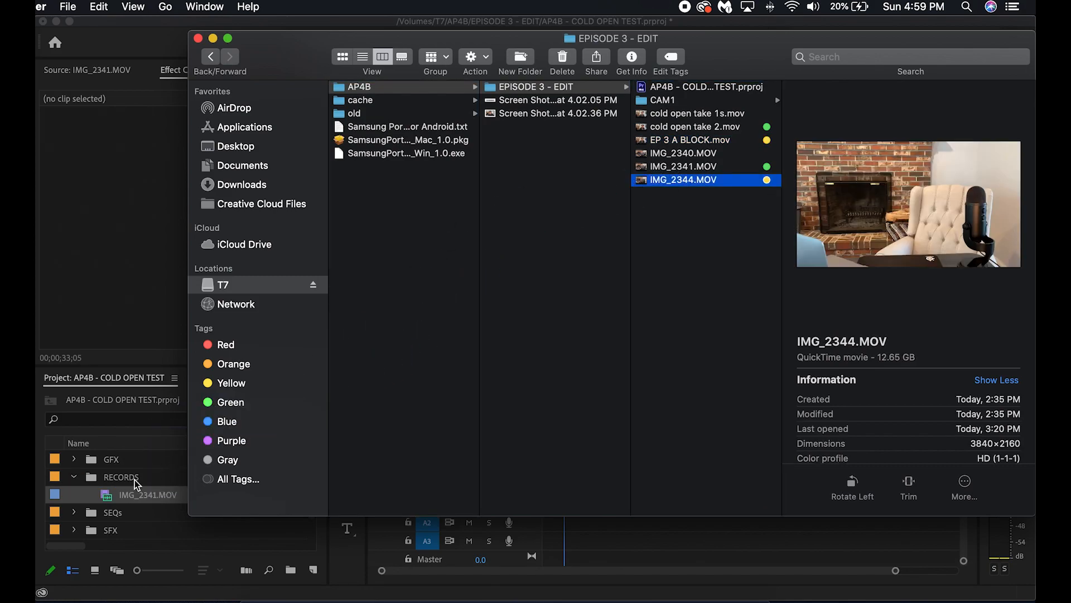
- Place IMG_2344.MOV on V1 directly after the first clip and set its Scale to 50
{"action": "left_click_drag", "start_coordinate": [132, 483], "coordinate": [622, 485]}
{"action": "left_click", "coordinate": [624, 490]}
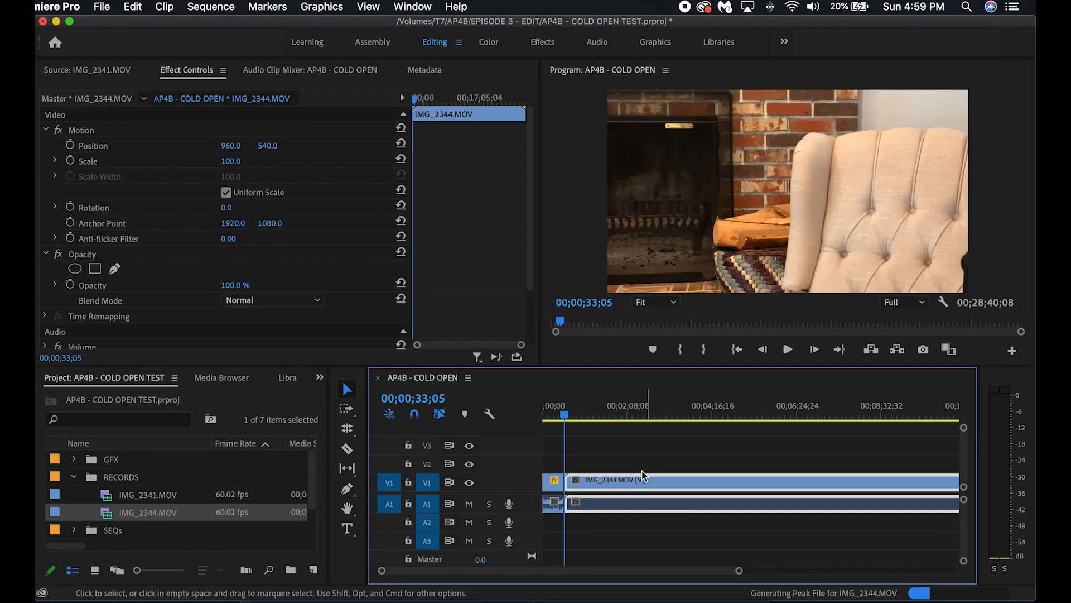
{"action": "left_click", "coordinate": [227, 161]}
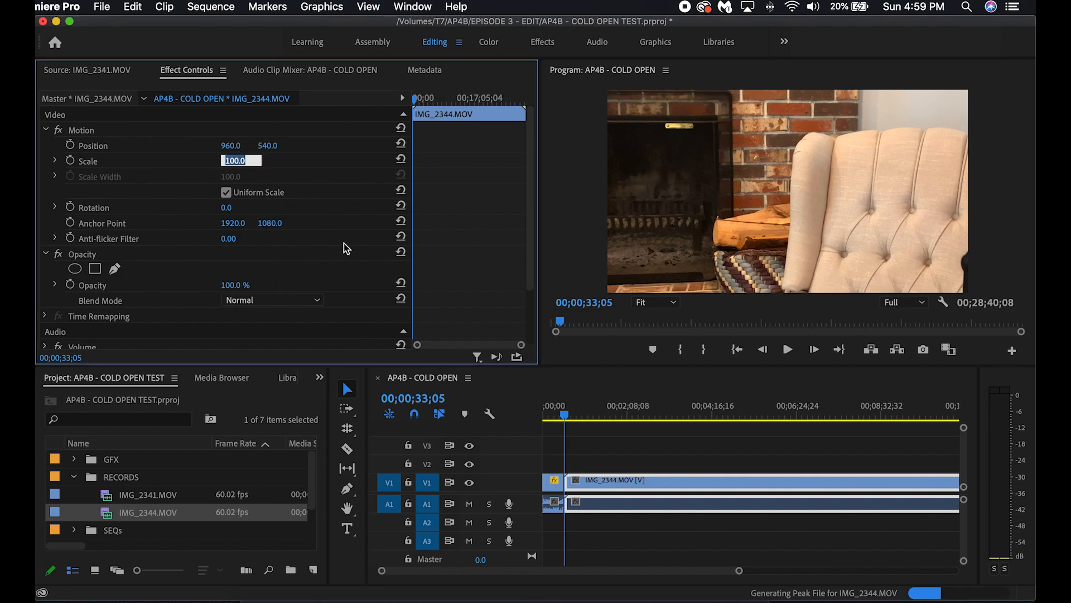
{"action": "type", "text": "50"}
{"action": "left_click_drag", "start_coordinate": [680, 415], "coordinate": [633, 414]}
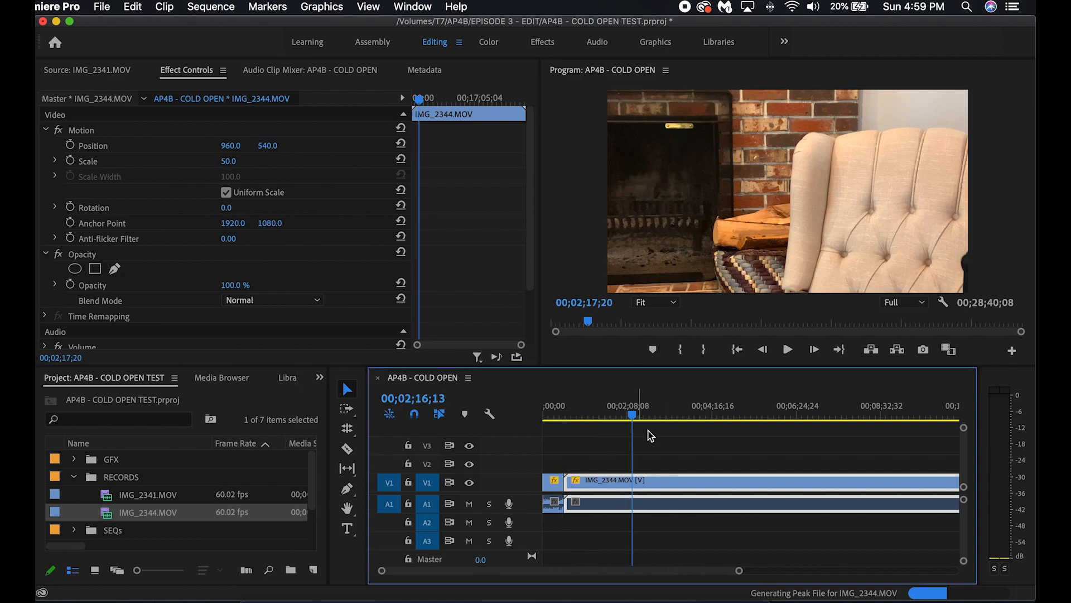
- Split the IMG_2344.MOV clip at 00;05;05;31 and again at 00;09;43;07
{"action": "left_click", "coordinate": [686, 487]}
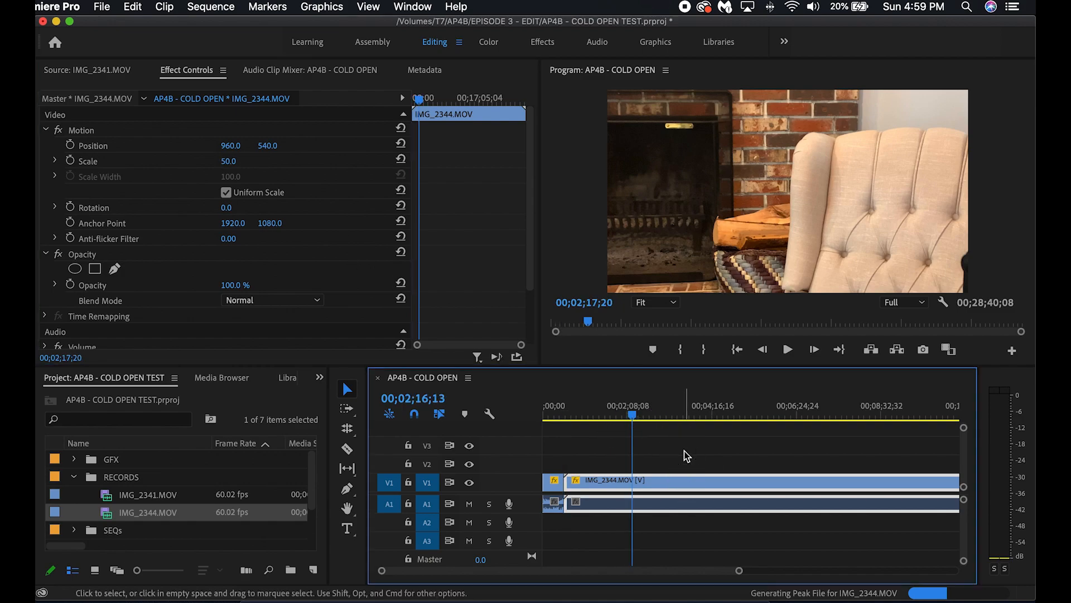
{"action": "left_click", "coordinate": [686, 456]}
{"action": "left_click", "coordinate": [701, 416]}
{"action": "key", "text": "backslash"}
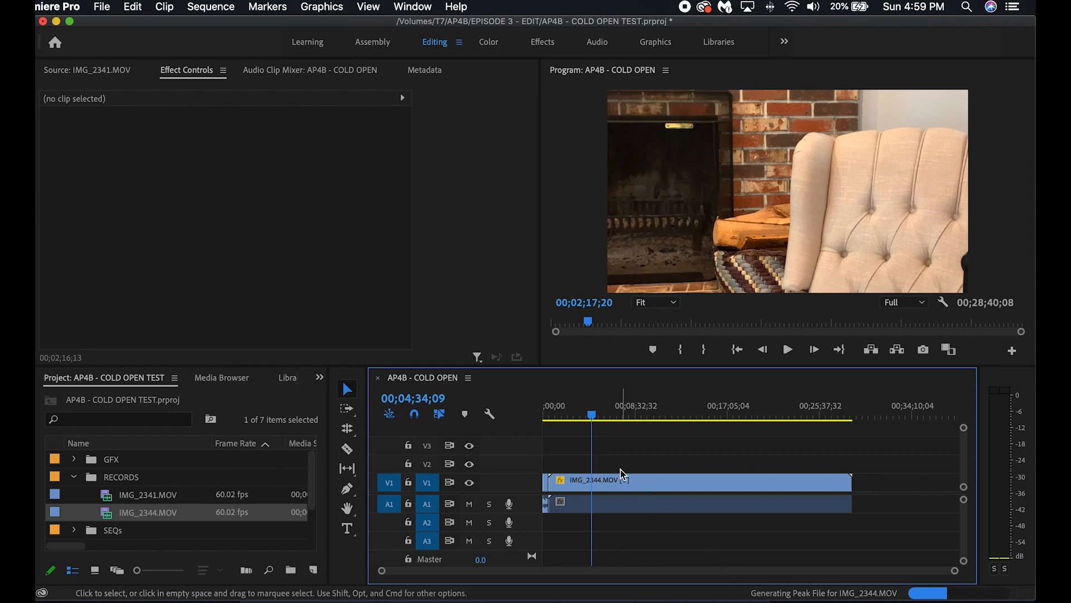
{"action": "left_click", "coordinate": [608, 498]}
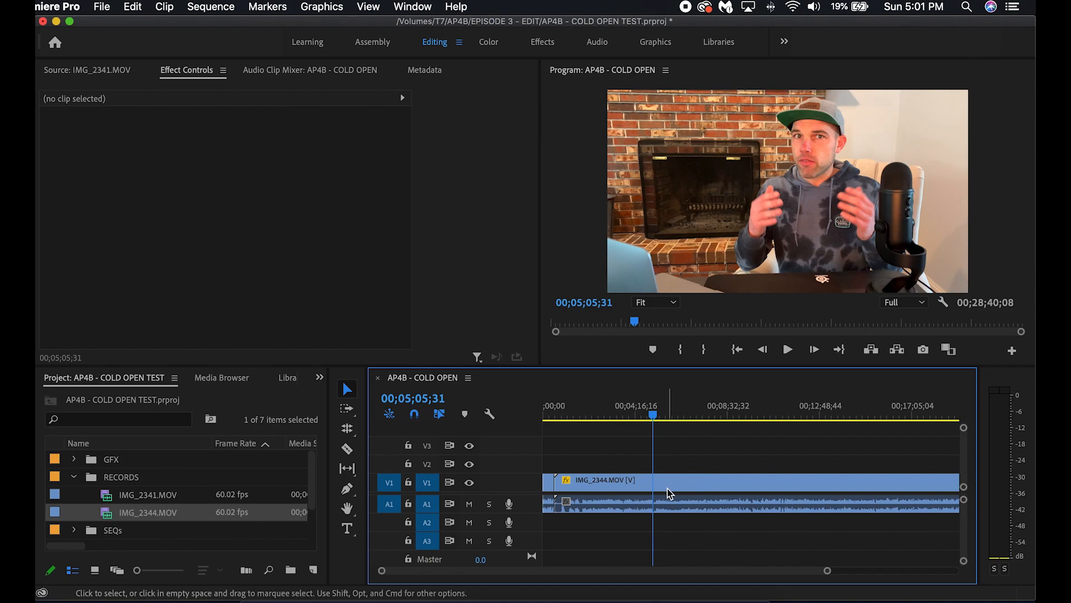
{"action": "key", "text": "super+k"}
{"action": "left_click_drag", "start_coordinate": [660, 401], "coordinate": [755, 410]}
{"action": "key", "text": "super+k"}
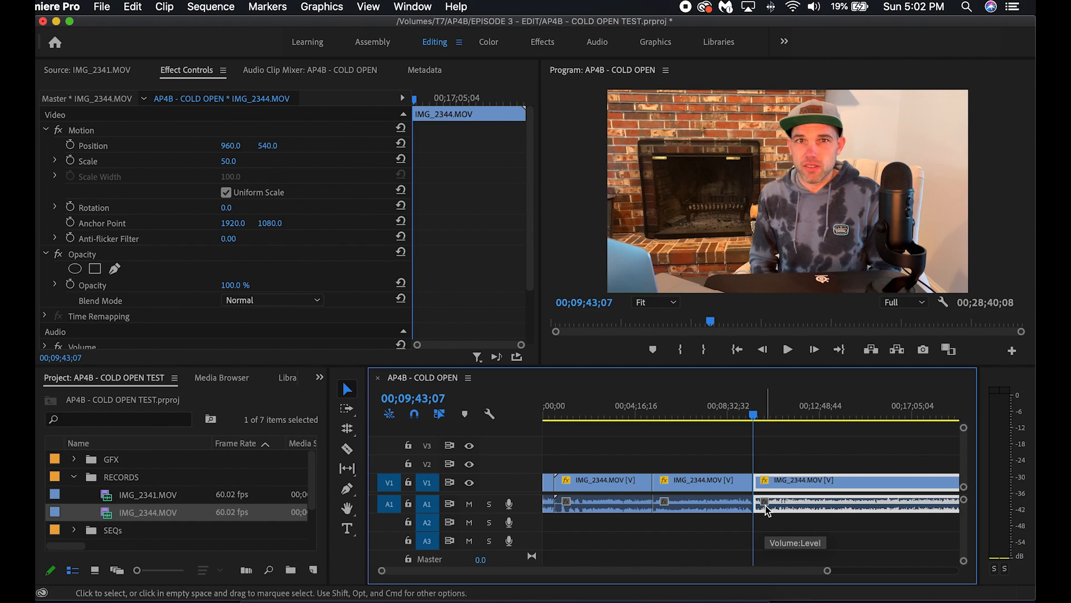
- Zoom in on the last IMG_2344.MOV segment and increase the A1 track height to enlarge its waveforms
{"action": "key", "text": "alt"}
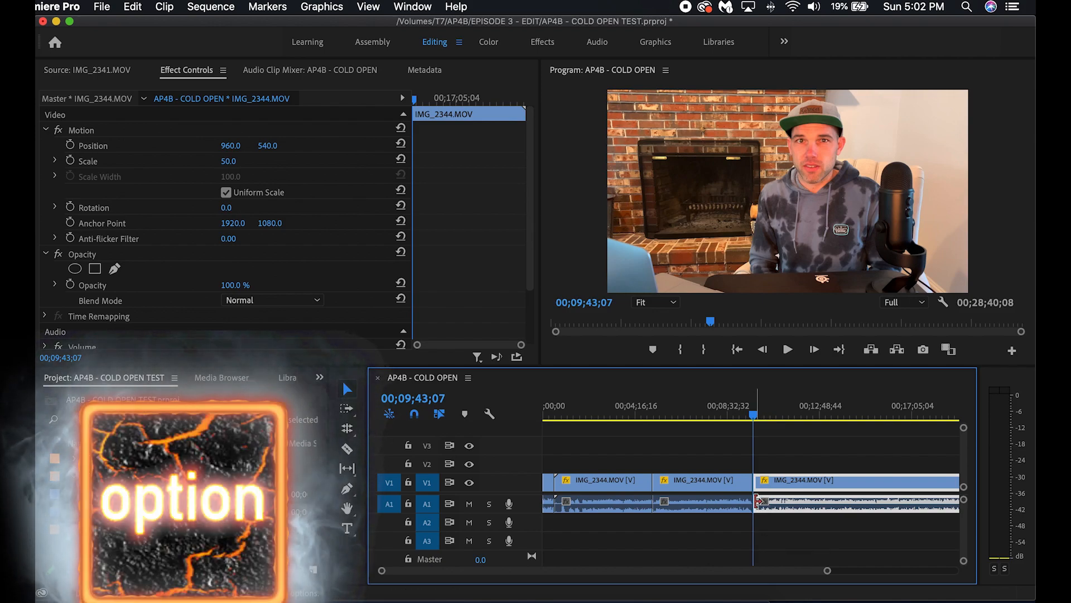
{"action": "scroll", "coordinate": [757, 500], "scroll_direction": "up", "scroll_amount": 3}
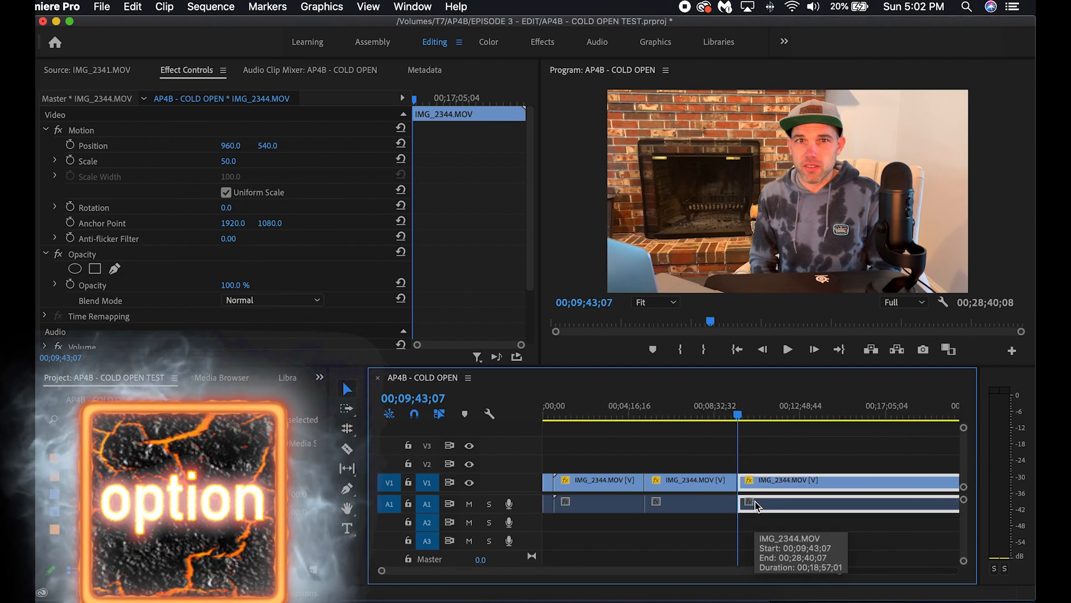
{"action": "scroll", "coordinate": [755, 501], "scroll_direction": "right", "scroll_amount": 5}
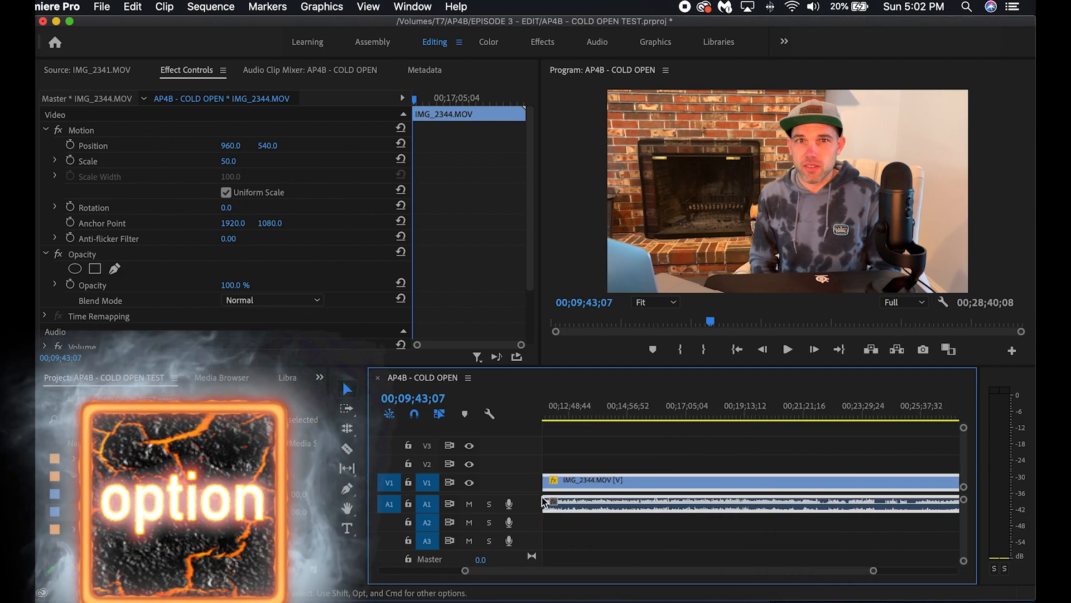
{"action": "scroll", "coordinate": [568, 498], "scroll_direction": "up", "scroll_amount": 5}
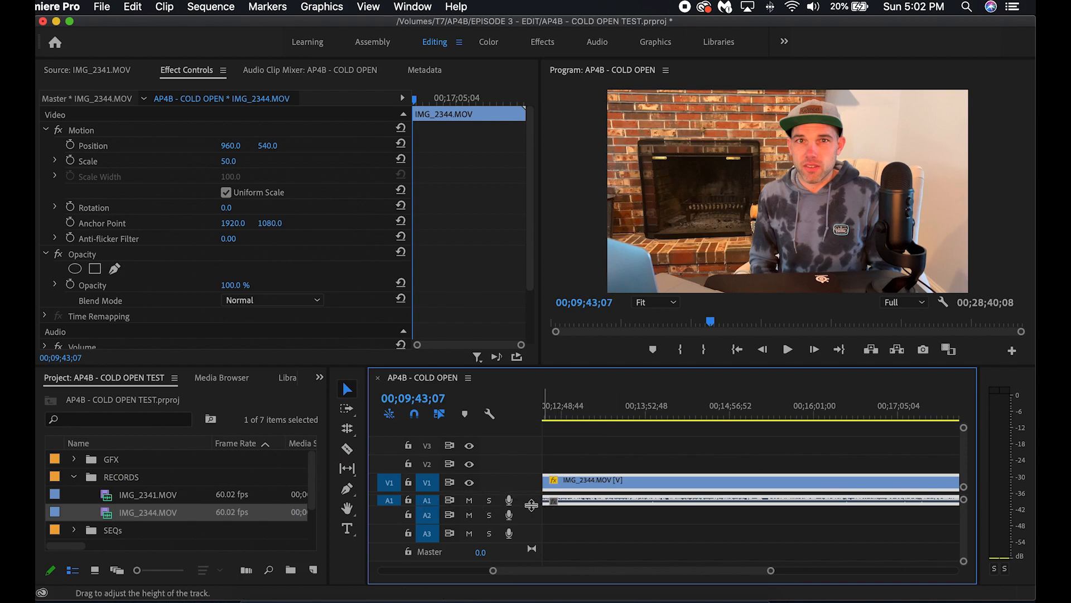
{"action": "scroll", "coordinate": [531, 508], "scroll_direction": "up", "scroll_amount": 6}
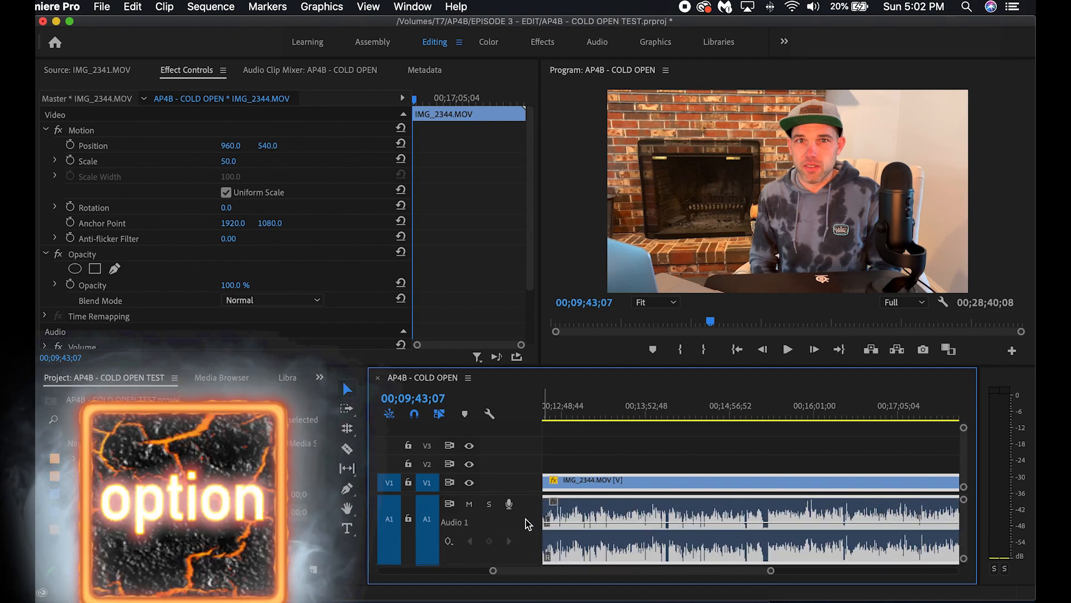
- Shrink the A1 track height and enlarge it again to compare the waveform sizes of the last IMG_2344.MOV segment
{"action": "scroll", "coordinate": [526, 519], "scroll_direction": "down", "scroll_amount": 5}
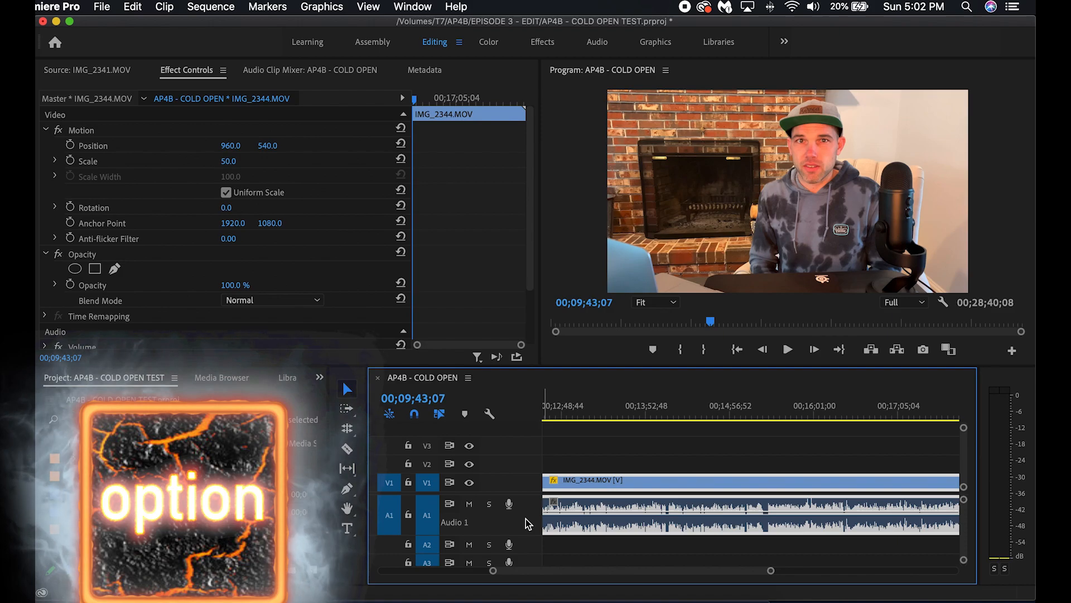
{"action": "scroll", "coordinate": [526, 519], "scroll_direction": "up", "scroll_amount": 5}
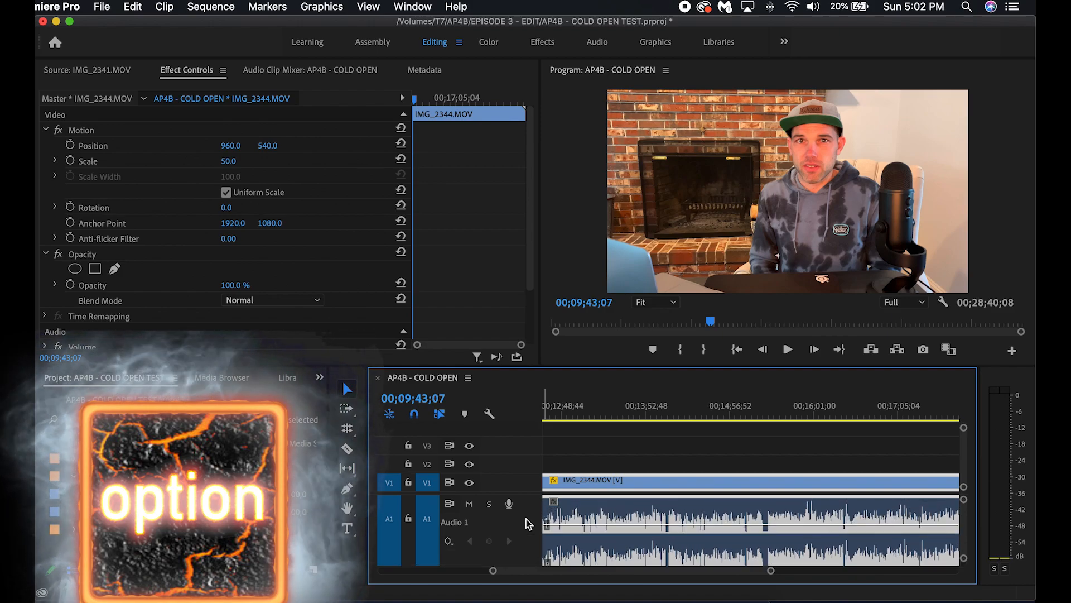
{"action": "scroll", "coordinate": [527, 520], "scroll_direction": "down", "scroll_amount": 4}
{"action": "scroll", "coordinate": [527, 520], "scroll_direction": "up", "scroll_amount": 4}
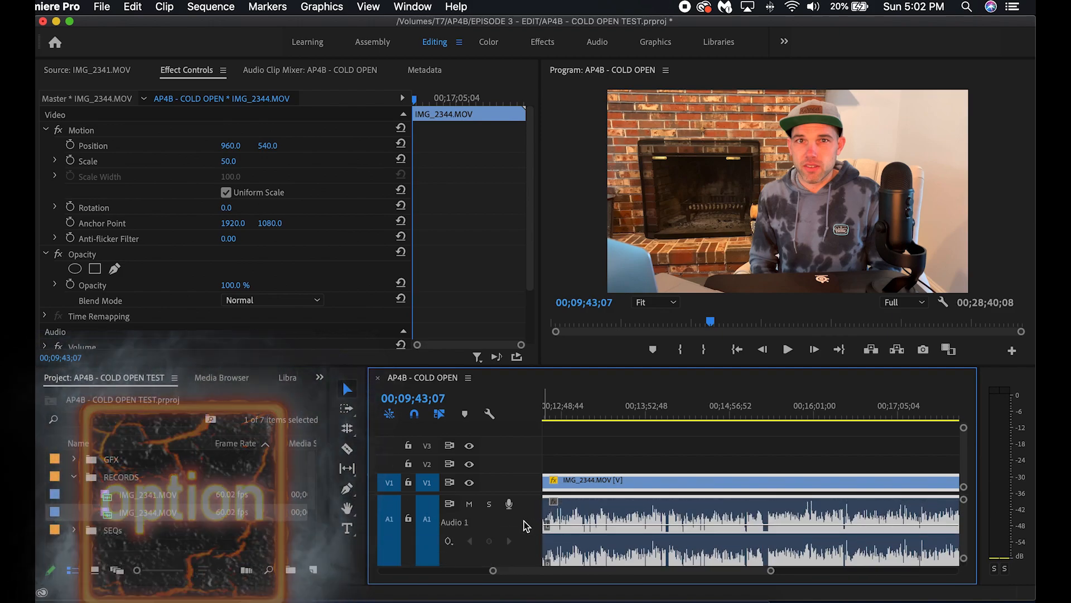
- Move the playhead to 00;03;12;20 with all three IMG_2344.MOV segments in view and reduce the A1 track height
{"action": "left_click", "coordinate": [619, 405]}
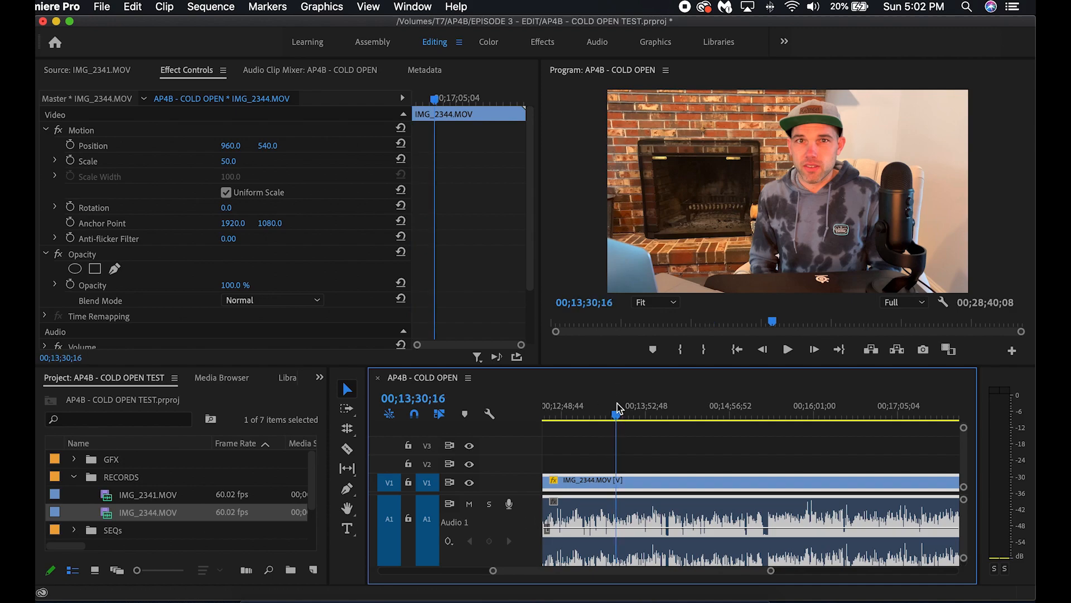
{"action": "scroll", "coordinate": [641, 410], "scroll_direction": "down", "scroll_amount": 5}
{"action": "left_click", "coordinate": [654, 409]}
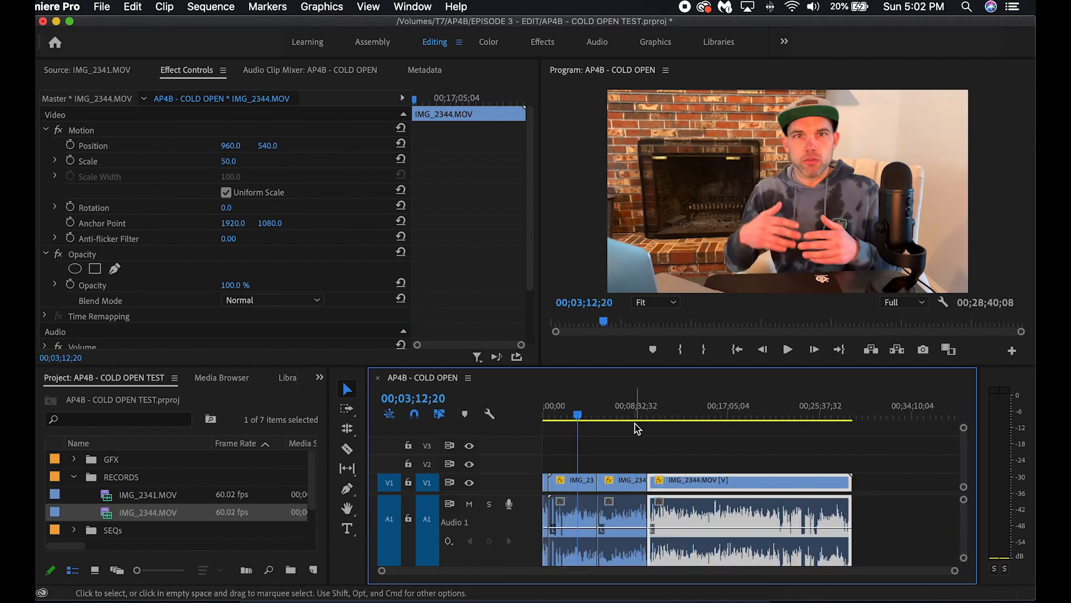
{"action": "scroll", "coordinate": [538, 492], "scroll_direction": "up", "scroll_amount": 3}
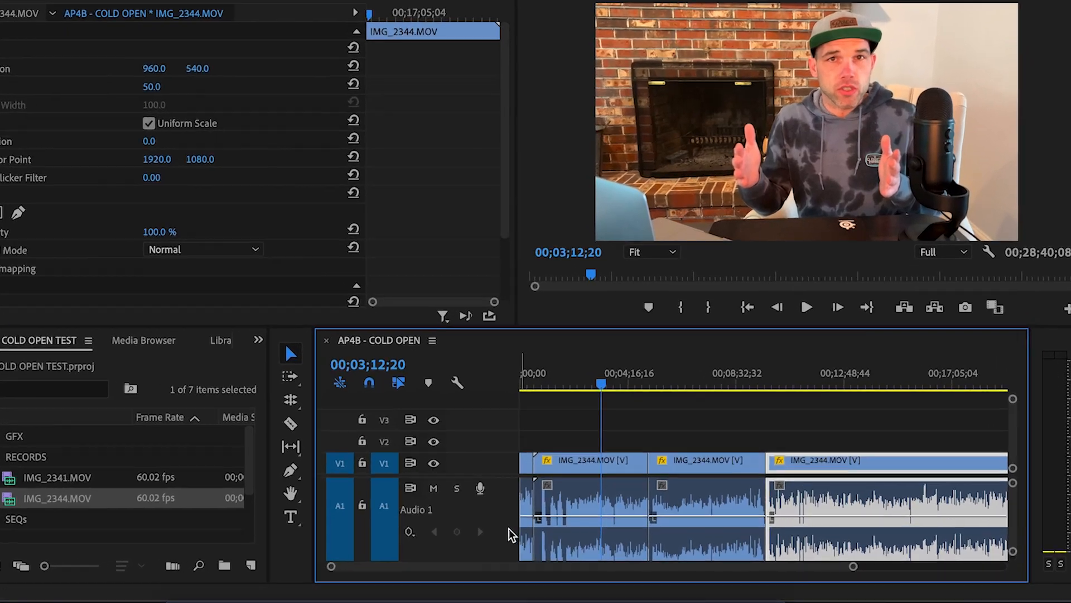
{"action": "scroll", "coordinate": [531, 530], "scroll_direction": "down", "scroll_amount": 2}
{"action": "scroll", "coordinate": [380, 457], "scroll_direction": "down", "scroll_amount": 1}
{"action": "scroll", "coordinate": [380, 456], "scroll_direction": "up", "scroll_amount": 1}
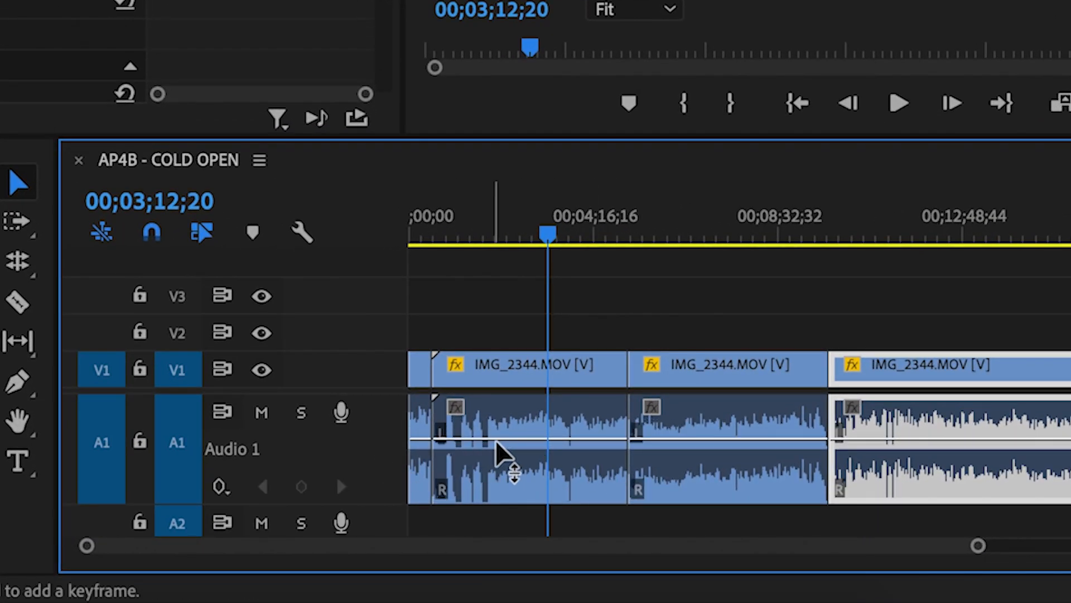
- Select the first IMG_2344.MOV segment and examine its waveform closely around the pauses near 00;01;52;29
{"action": "left_click", "coordinate": [575, 443]}
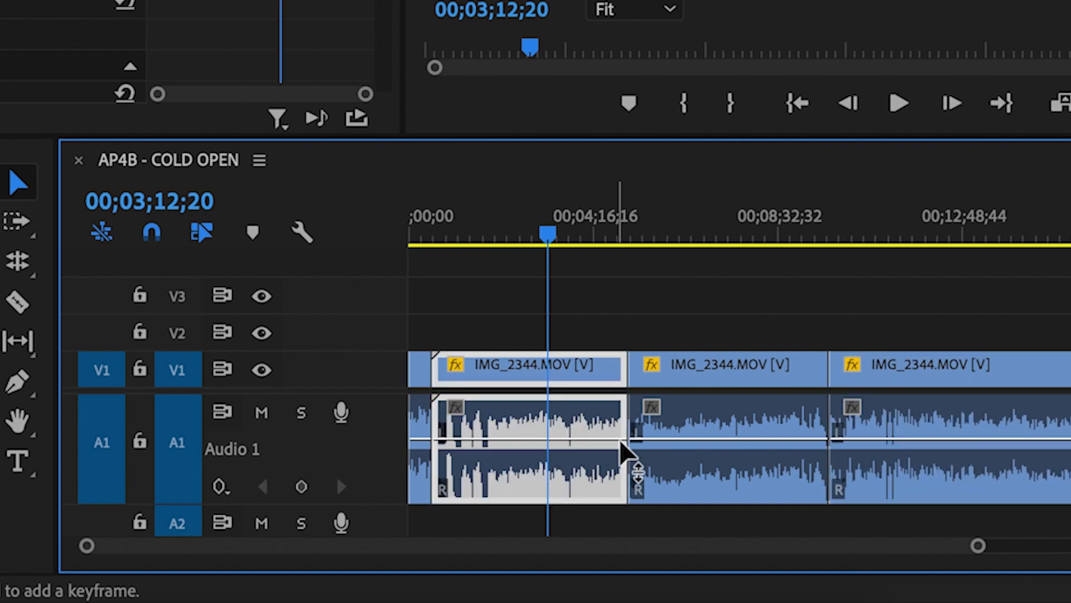
{"action": "key", "text": "minus"}
{"action": "key", "text": "equal"}
{"action": "key", "text": "equal"}
{"action": "key", "text": "equal"}
{"action": "key", "text": "minus"}
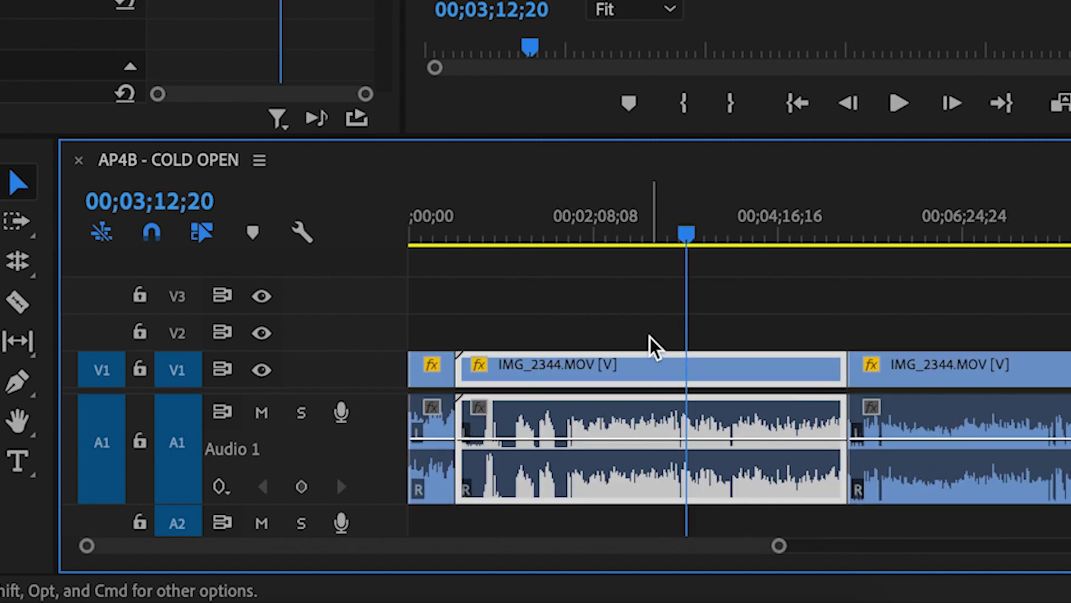
{"action": "left_click_drag", "start_coordinate": [565, 196], "coordinate": [572, 201]}
{"action": "key", "text": "equal"}
{"action": "key", "text": "equal"}
{"action": "key", "text": "equal"}
{"action": "key", "text": "equal"}
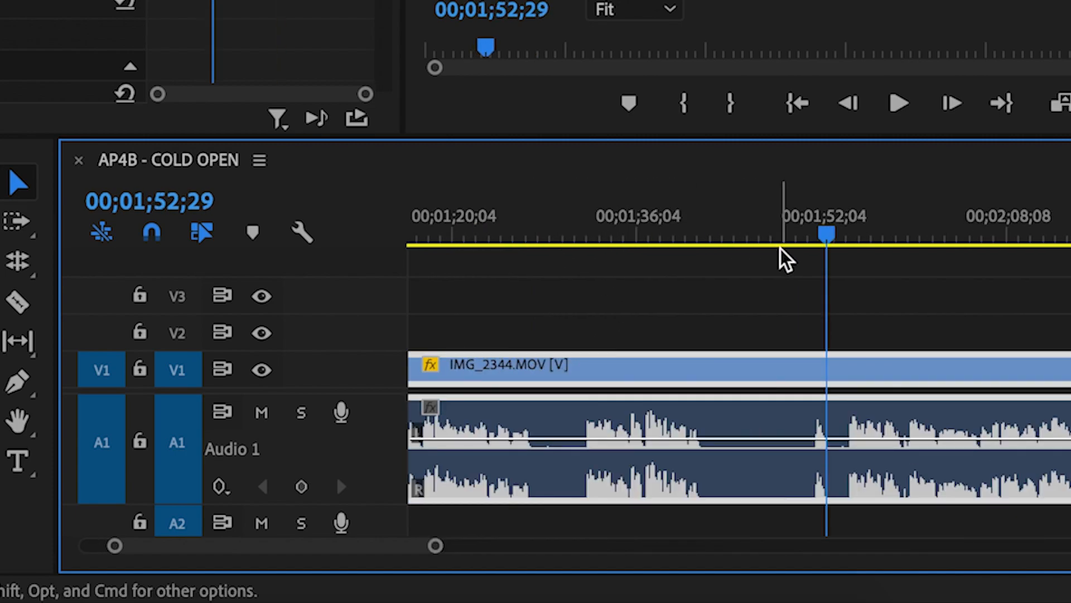
- Play the quiet gap before 00;01;52;04 in the first IMG_2344.MOV segment
{"action": "left_click_drag", "start_coordinate": [711, 215], "coordinate": [722, 218]}
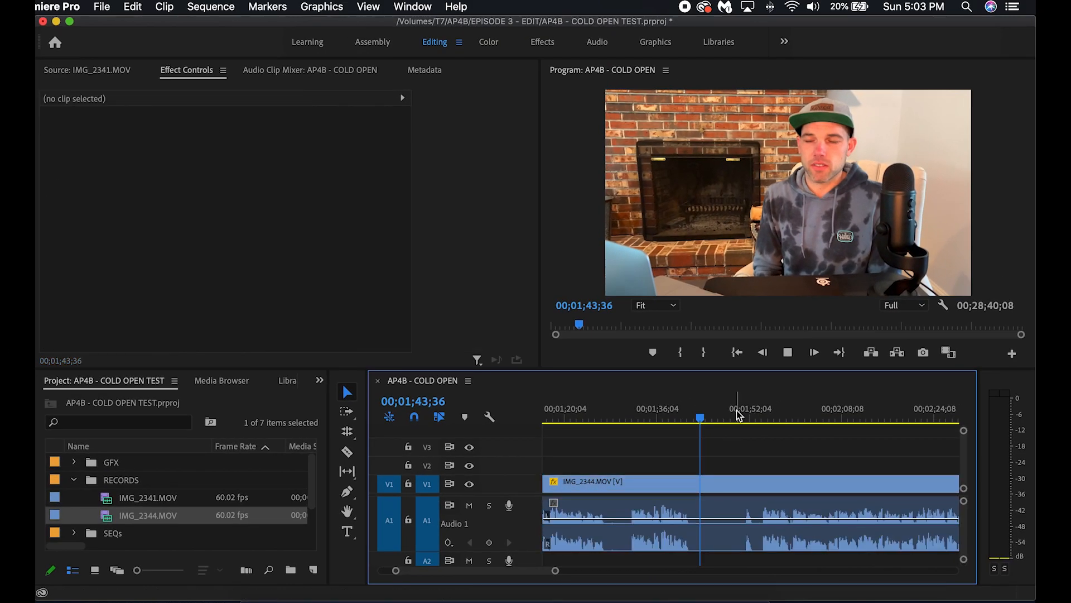
{"action": "key", "text": "space"}
{"action": "left_click", "coordinate": [739, 418]}
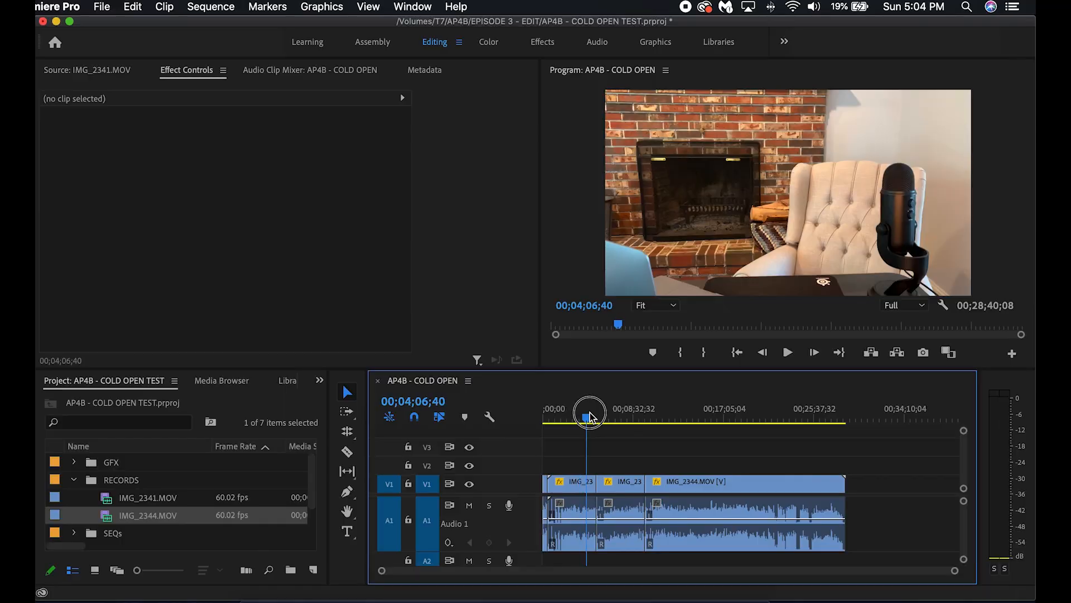
- Place the playhead on the cut at 00;09;43;07 and inspect the waveforms on both sides of it
{"action": "left_click_drag", "start_coordinate": [586, 420], "coordinate": [643, 422]}
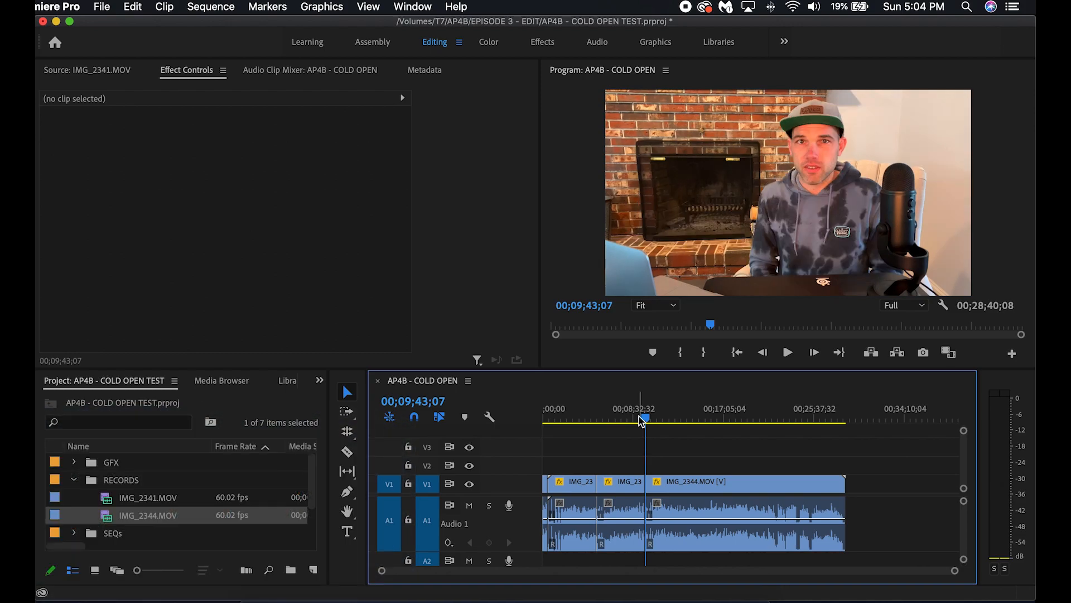
{"action": "key", "text": "="}
{"action": "key", "text": "="}
{"action": "key", "text": "="}
{"action": "left_click_drag", "start_coordinate": [625, 418], "coordinate": [750, 424]}
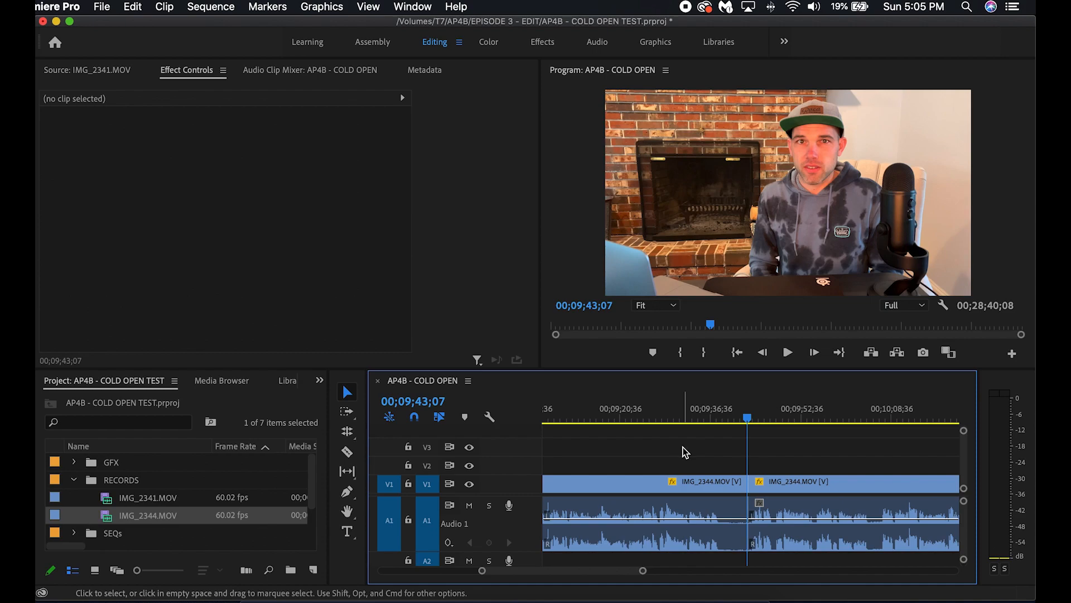
- Fit the whole AP4B - COLD OPEN sequence in the timeline for an overview of all segments
{"action": "key", "text": "backslash"}
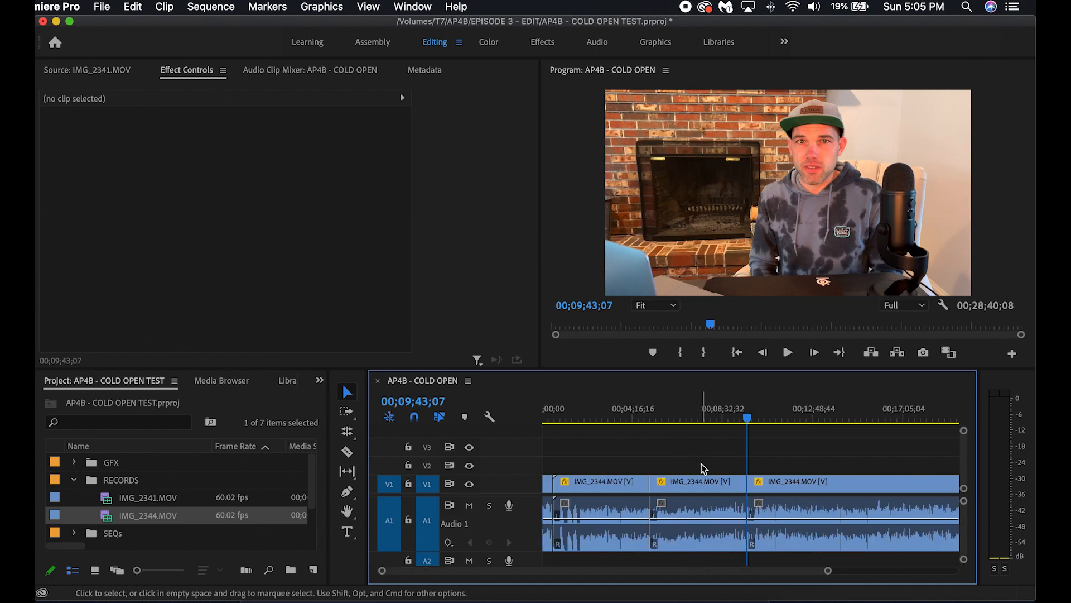
{"action": "scroll", "coordinate": [699, 469], "scroll_direction": "up", "scroll_amount": 3, "text": "alt"}
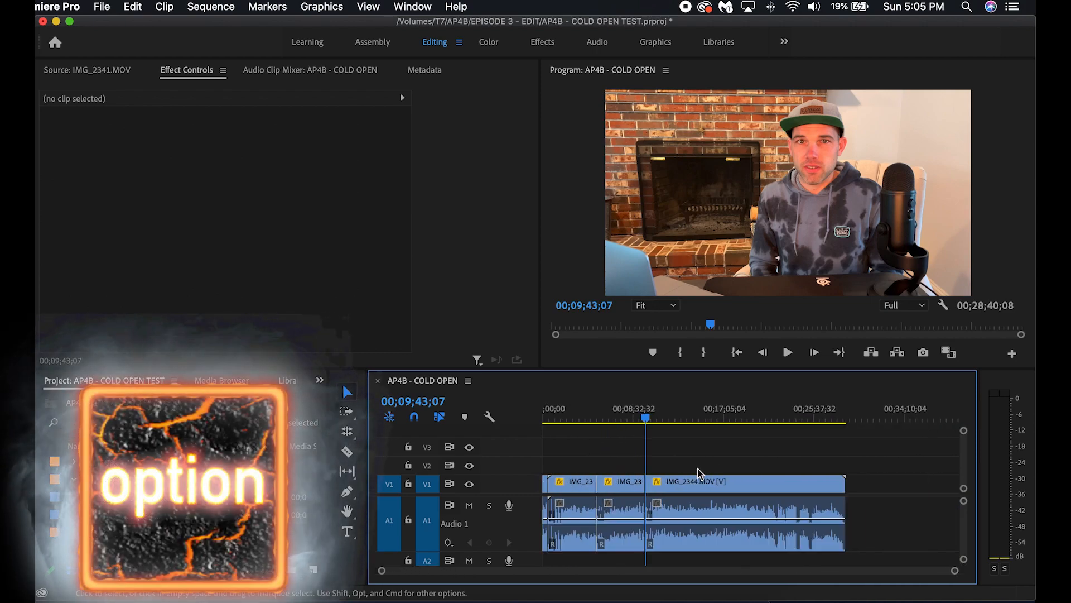
{"action": "scroll", "coordinate": [664, 471], "scroll_direction": "down", "scroll_amount": 3}
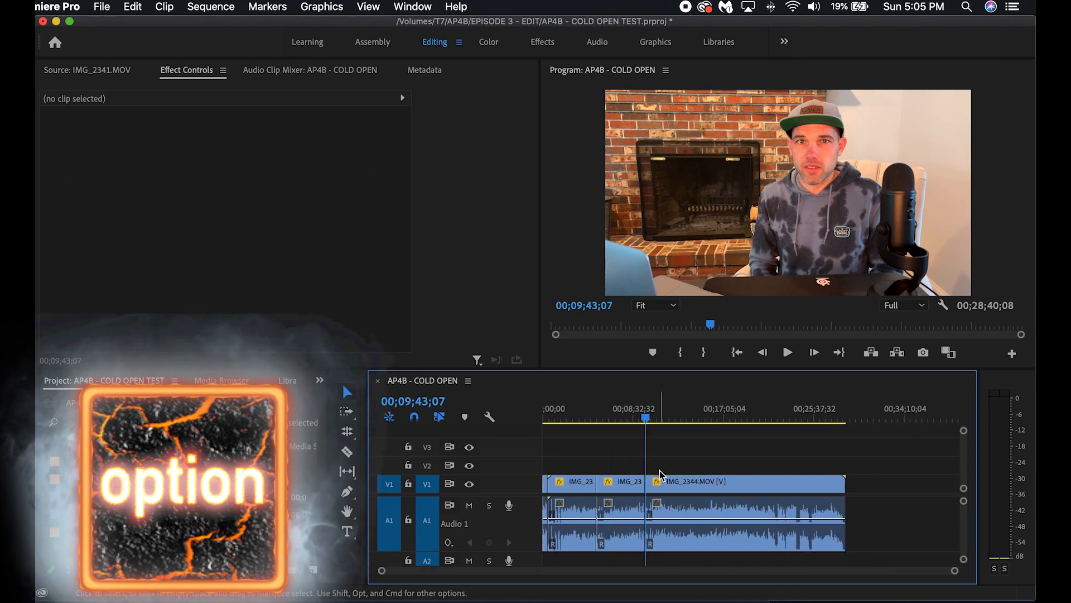